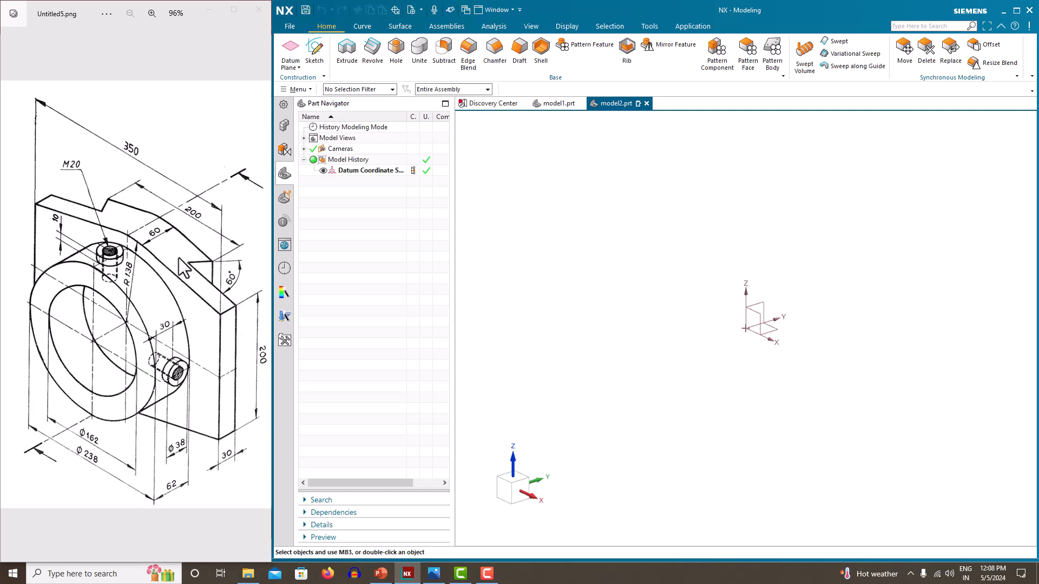
- Create a new sketch on the Front principal plane
left_click(316, 63)
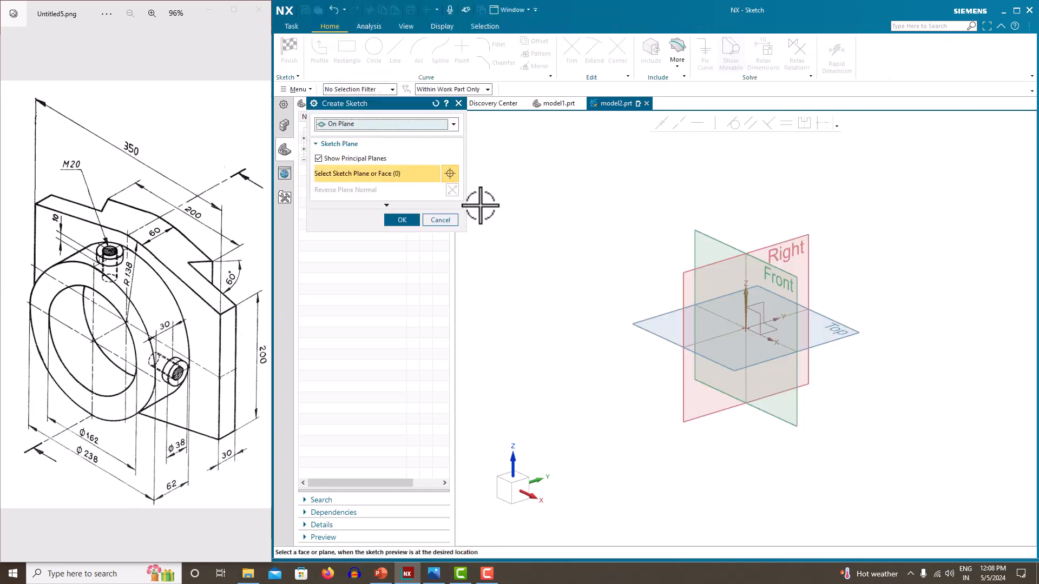
left_click(783, 281)
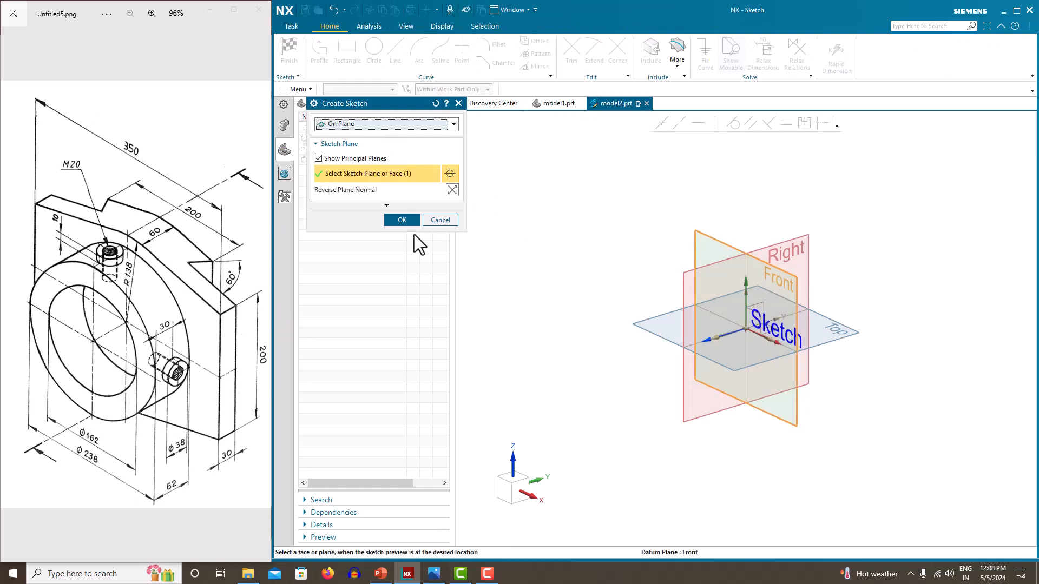
left_click(395, 218)
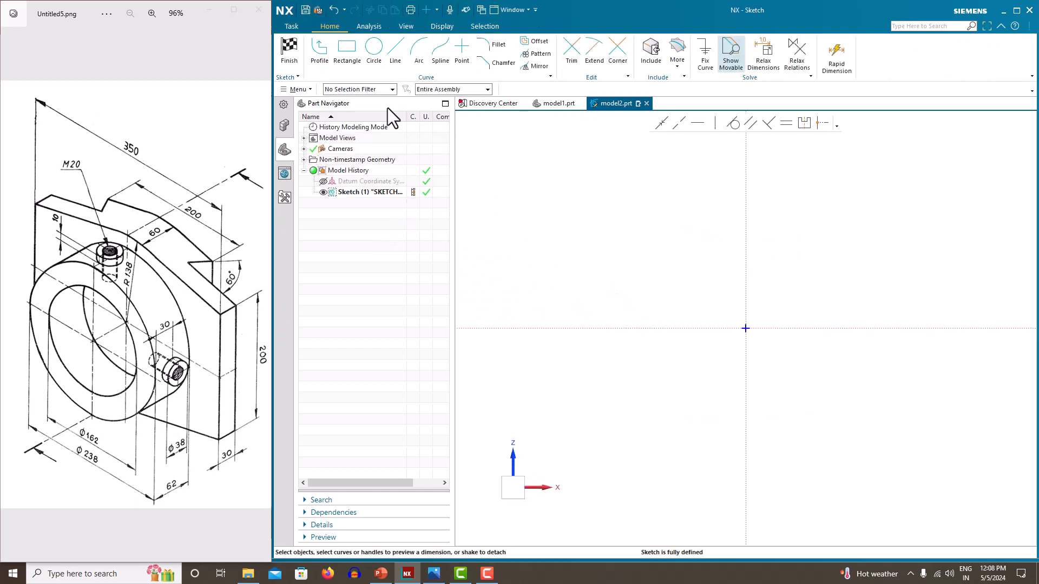
- Draw a circle about 352 in diameter centred on the sketch origin
left_click(375, 52)
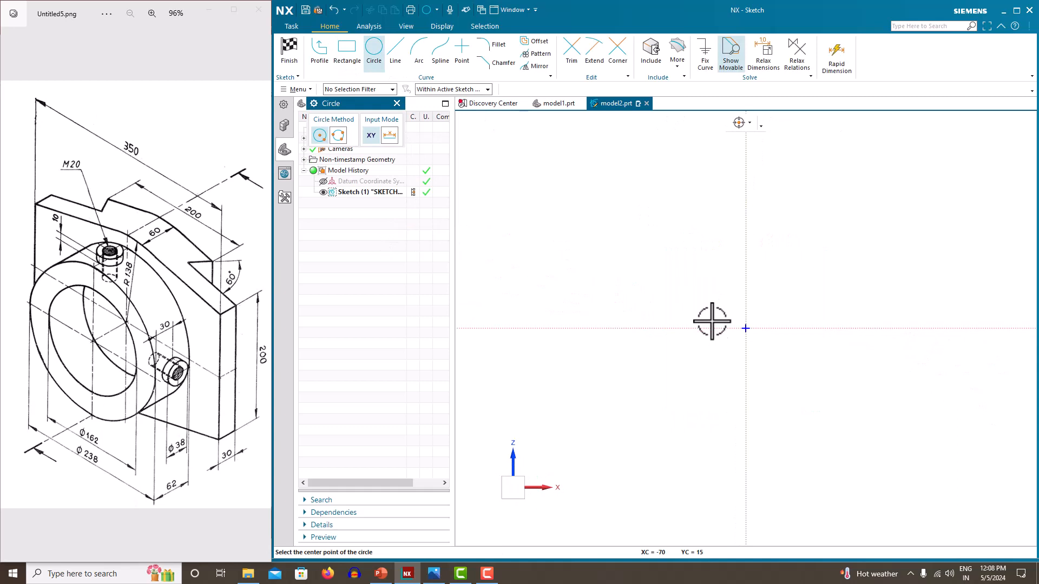
left_click(746, 328)
left_click(686, 269)
key("Escape")
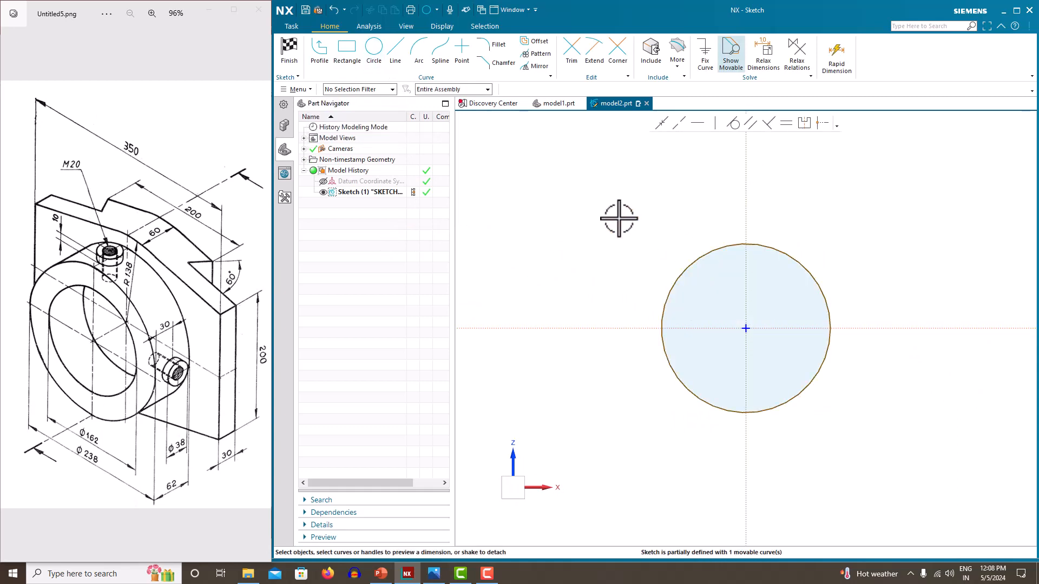
- Set the circle's diameter to 276 (twice the 138 radius) and accept scaling the entire sketch
left_click(824, 274)
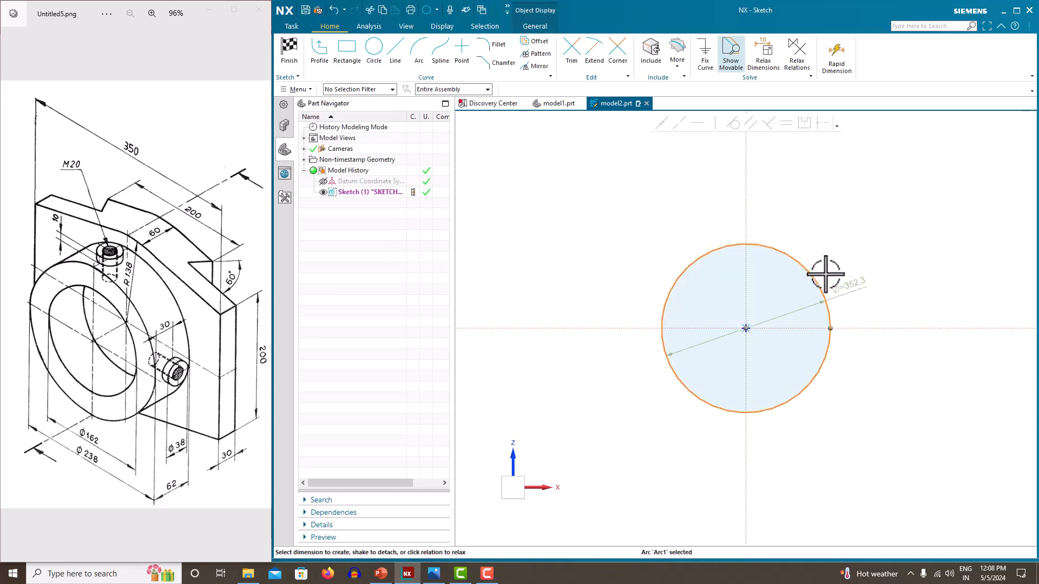
left_click(851, 287)
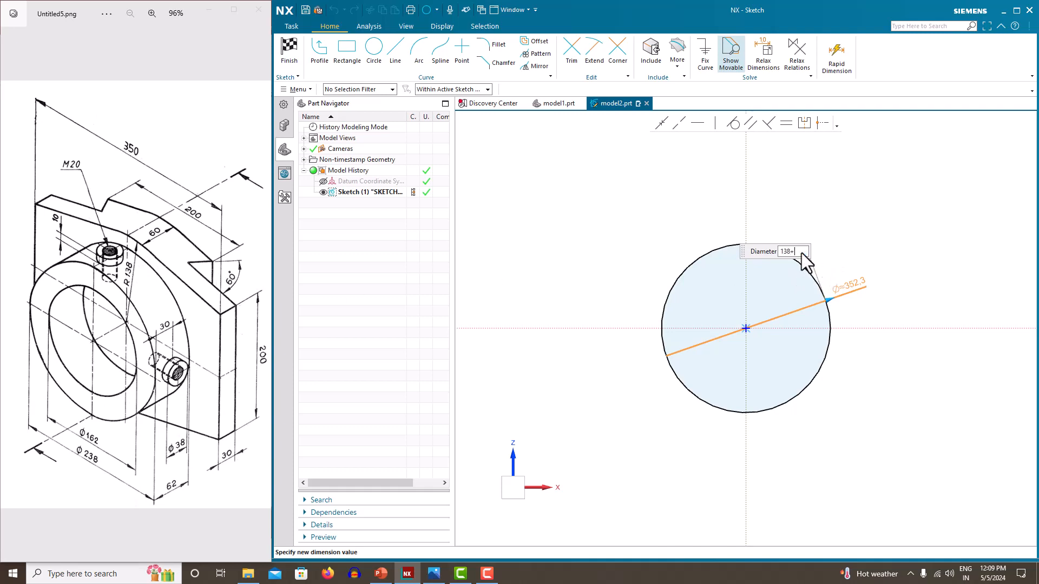
type("138")
key("Return")
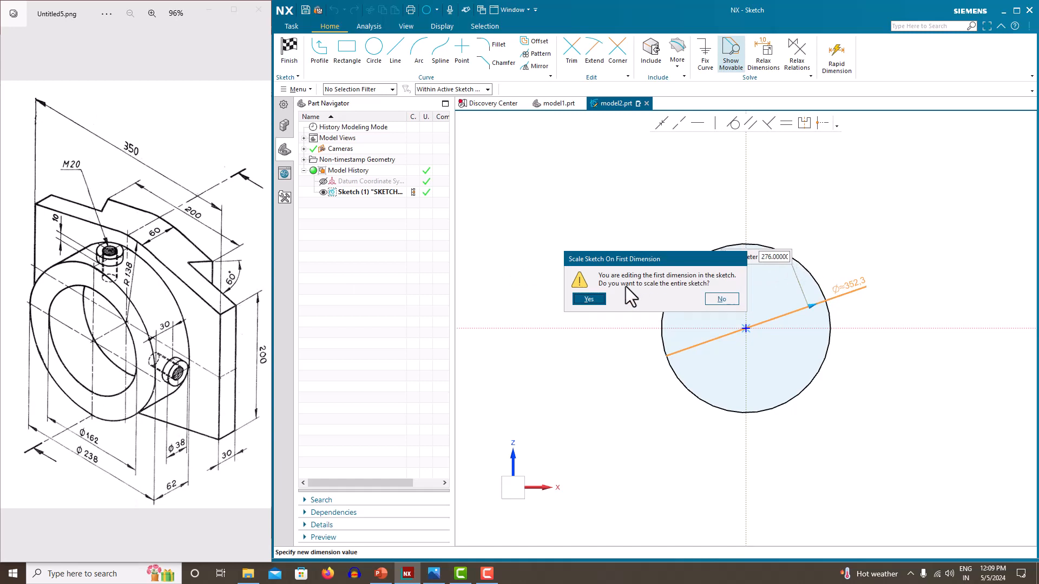
left_click(588, 299)
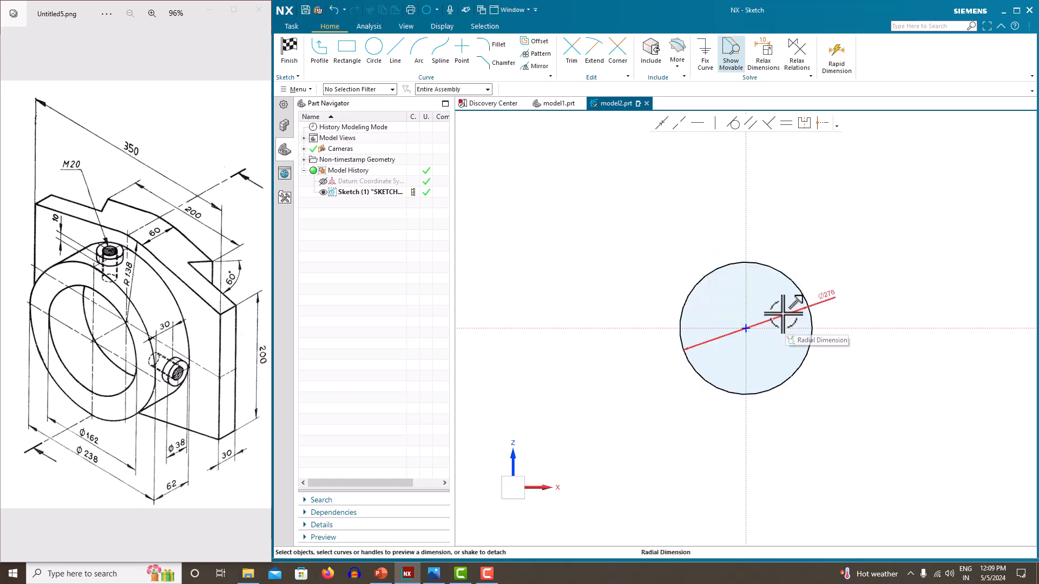
- Draw a vertical line about 300 long to the left of the circle
left_click(394, 57)
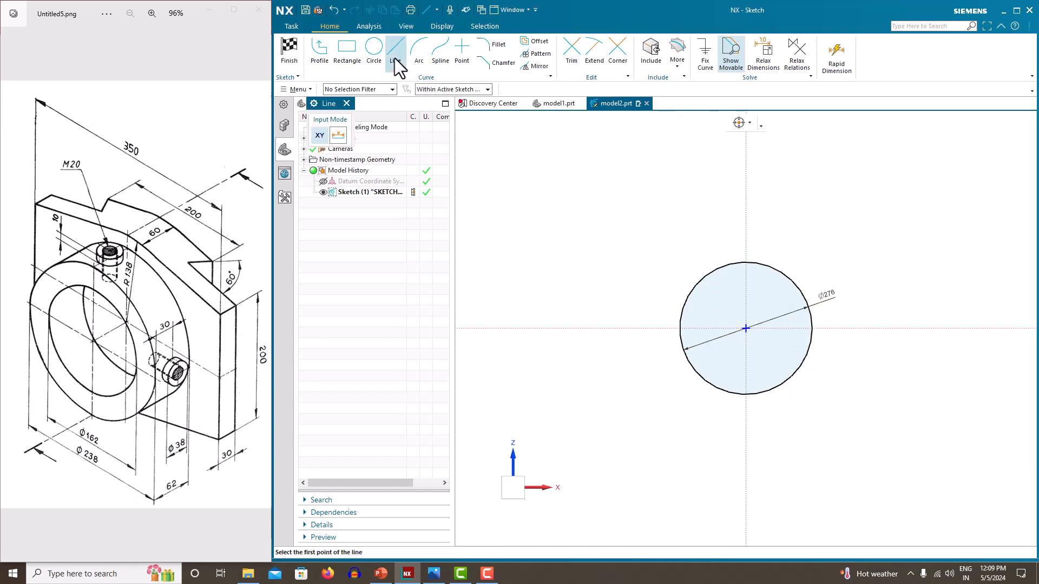
left_click(603, 265)
left_click(602, 410)
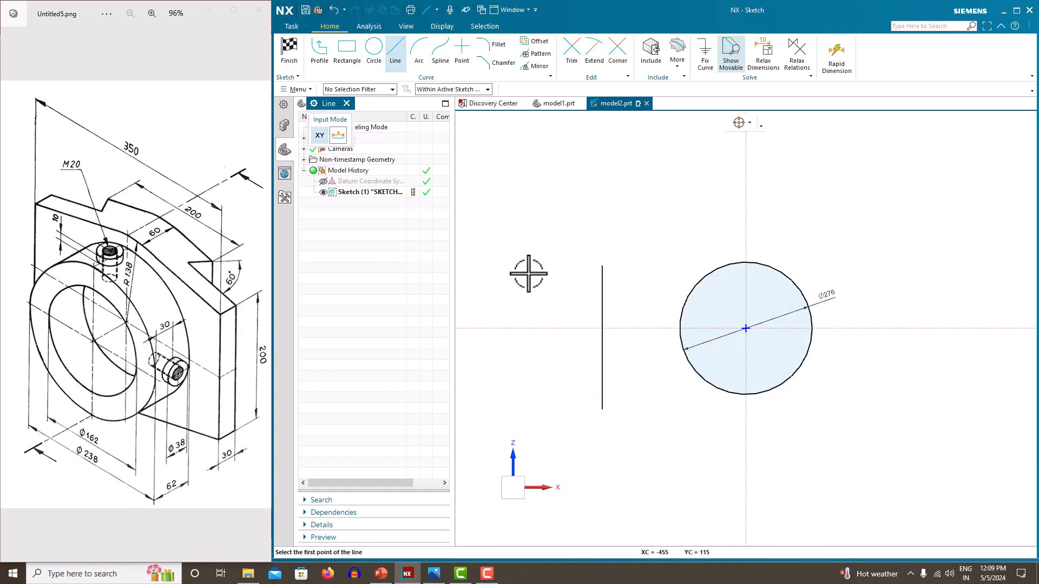
key("Escape")
- Set the vertical line's length to 200
left_click(603, 304)
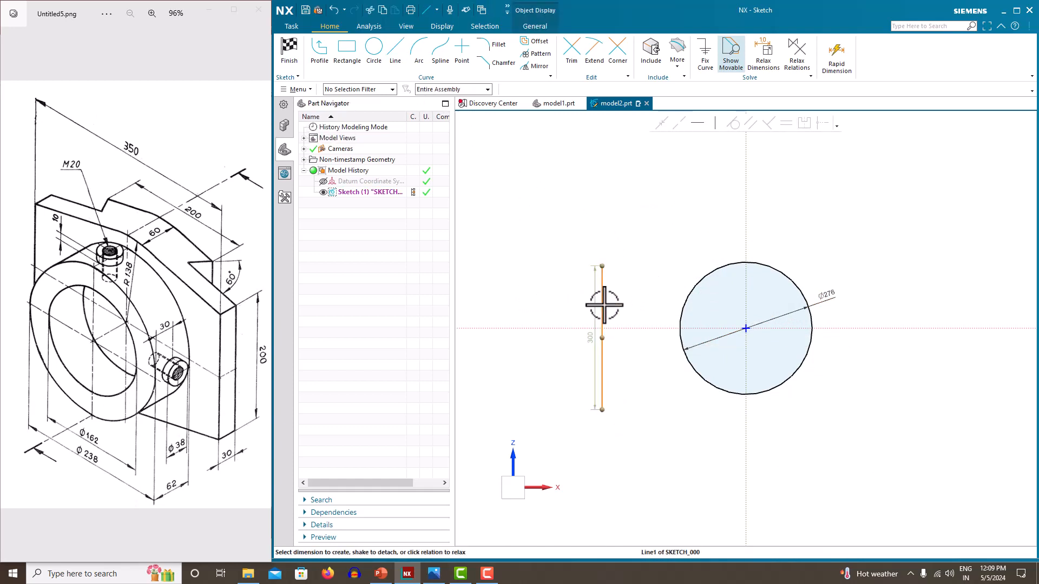
left_click_drag(603, 303, 592, 341)
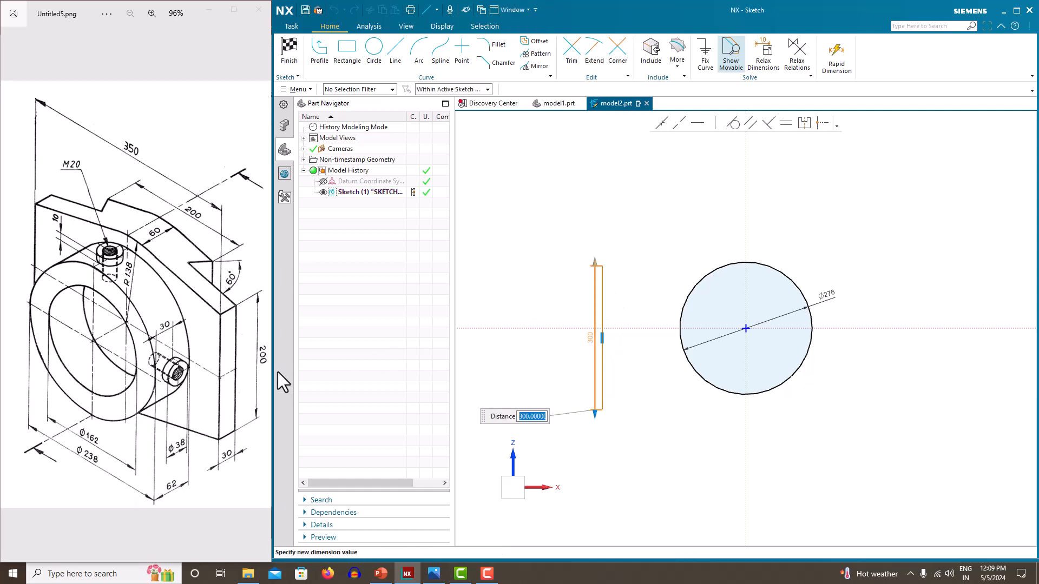
type("200")
key("Return")
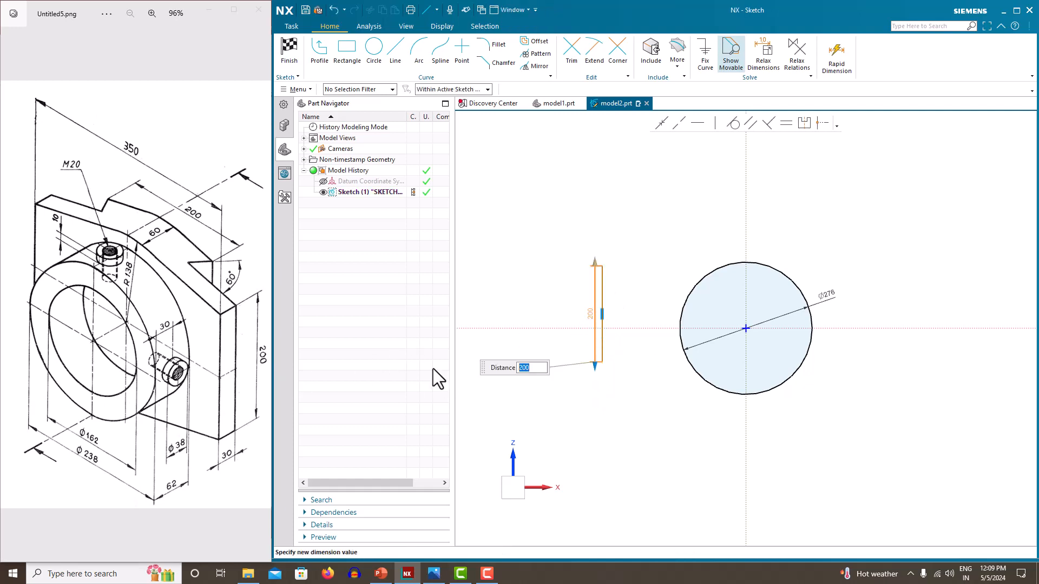
left_click(591, 228)
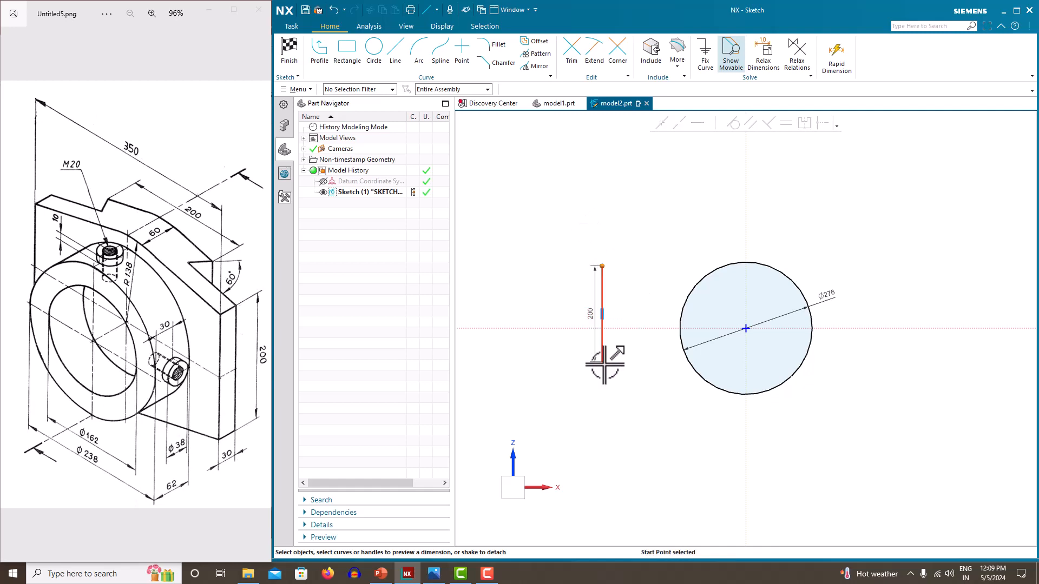
- Make the vertical line's two endpoints symmetric about the horizontal sketch axis
left_click(805, 124)
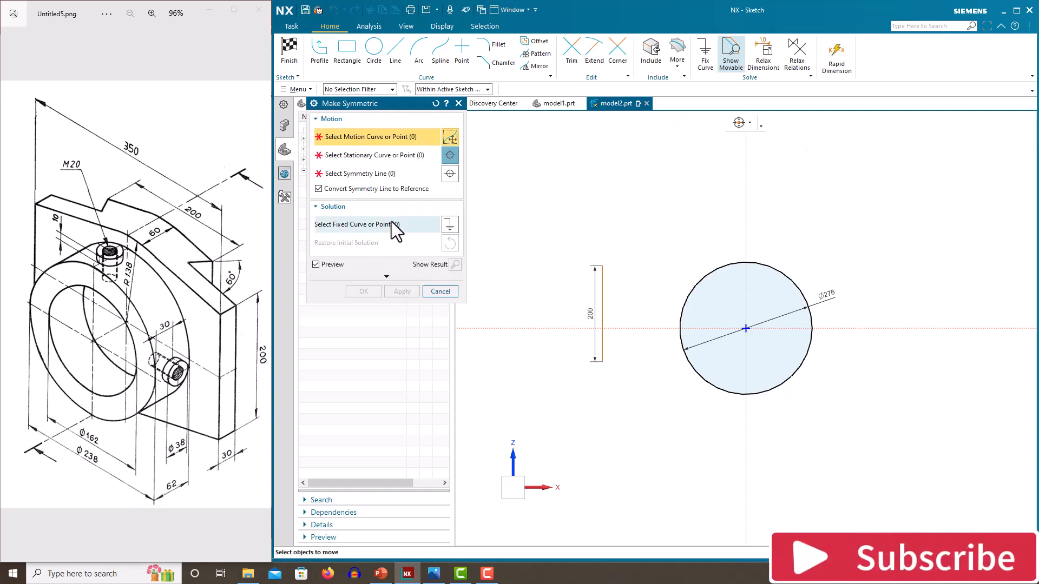
left_click(459, 103)
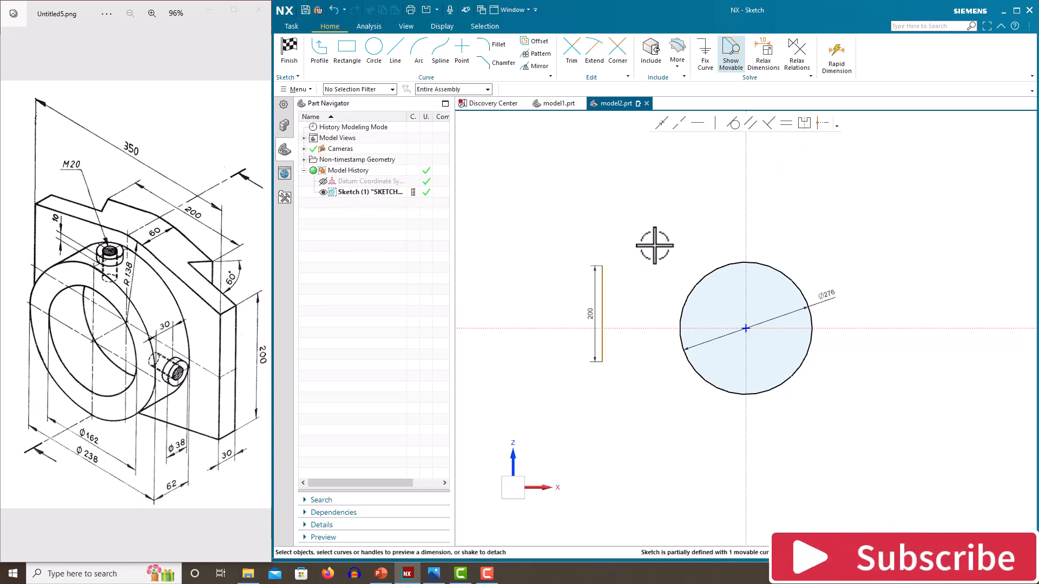
left_click(805, 123)
left_click(602, 270)
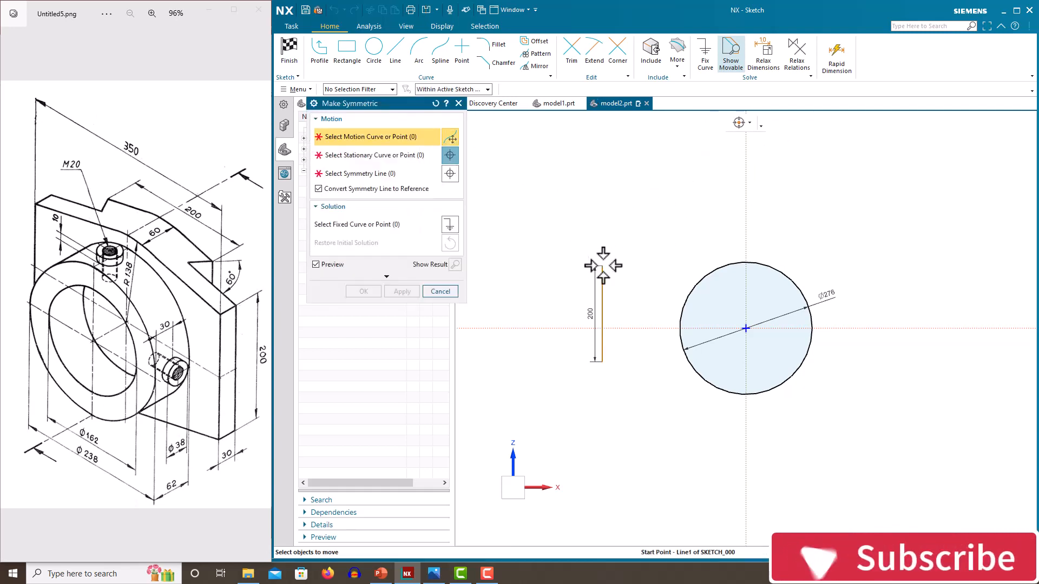
left_click(602, 361)
left_click(617, 329)
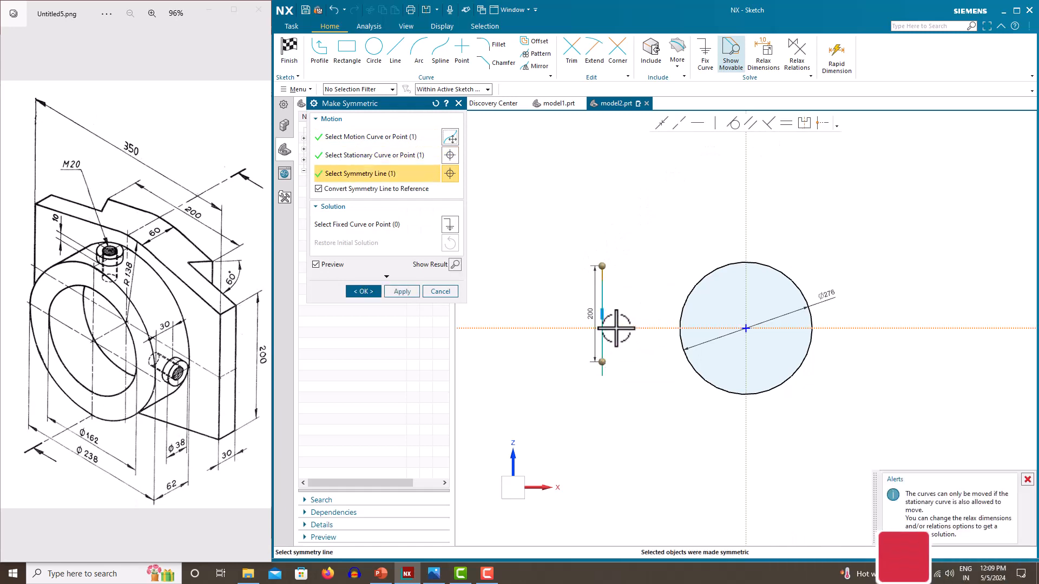
left_click(374, 290)
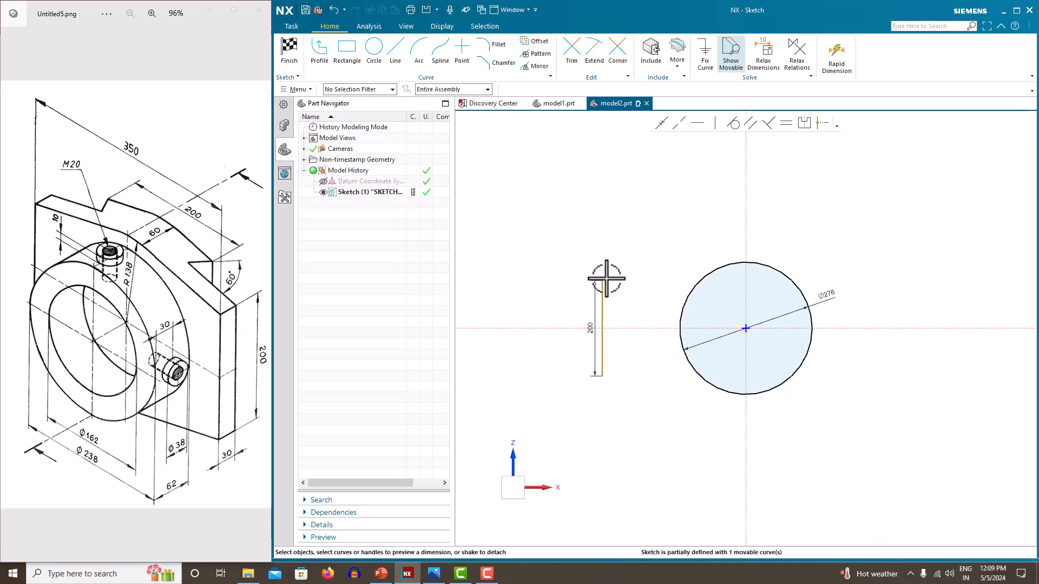
left_click(603, 306)
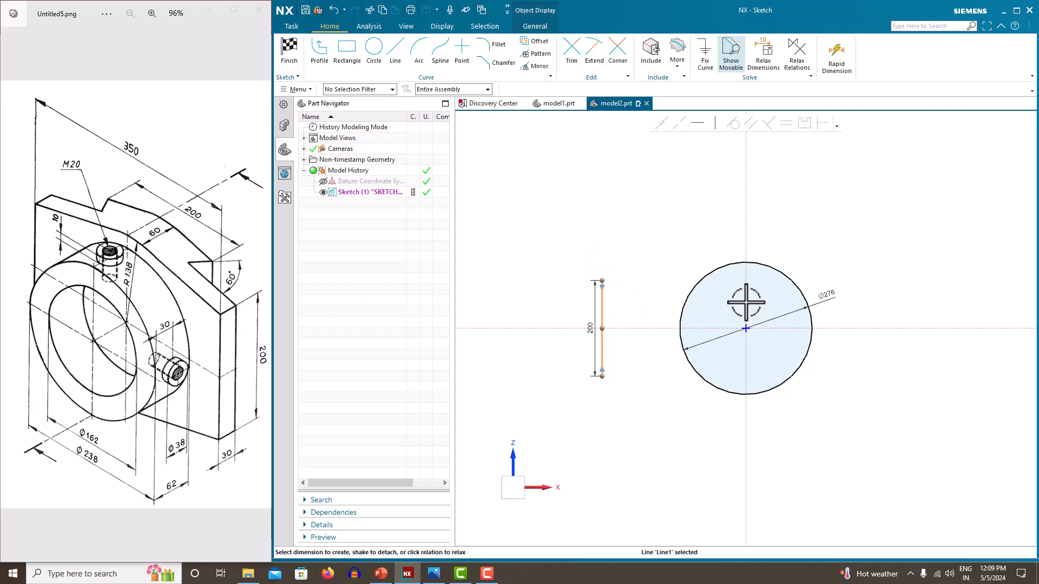
left_click(747, 304)
left_click(677, 312)
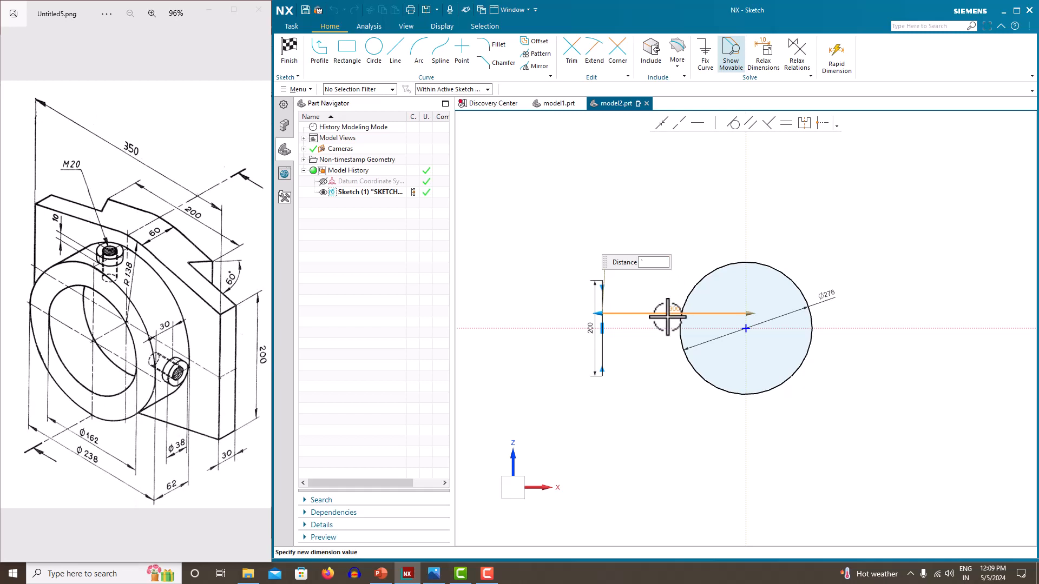
key("Escape")
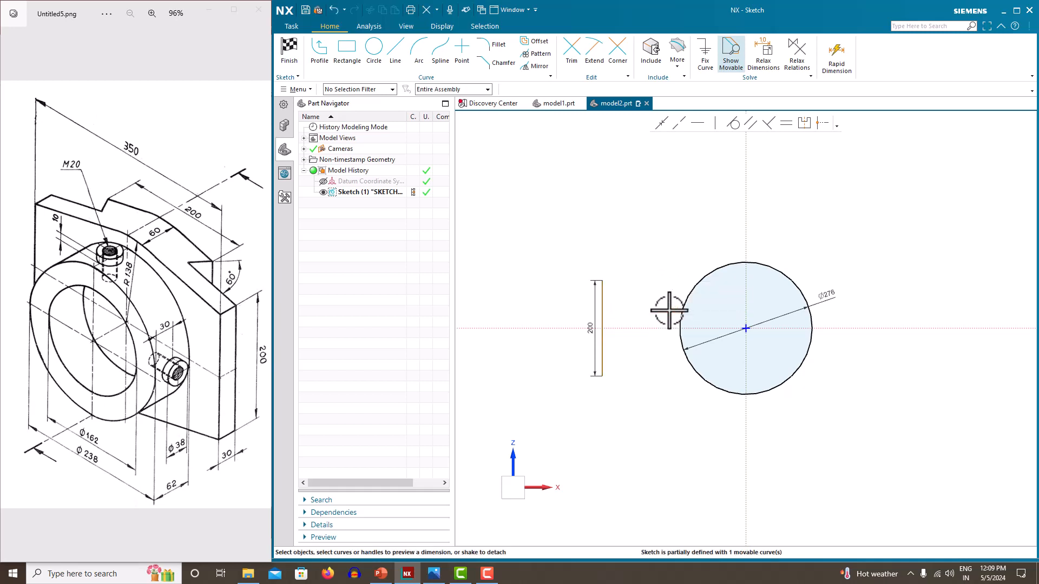
- Mirror the vertical line about the vertical sketch axis to the other side of the circle
left_click(605, 299)
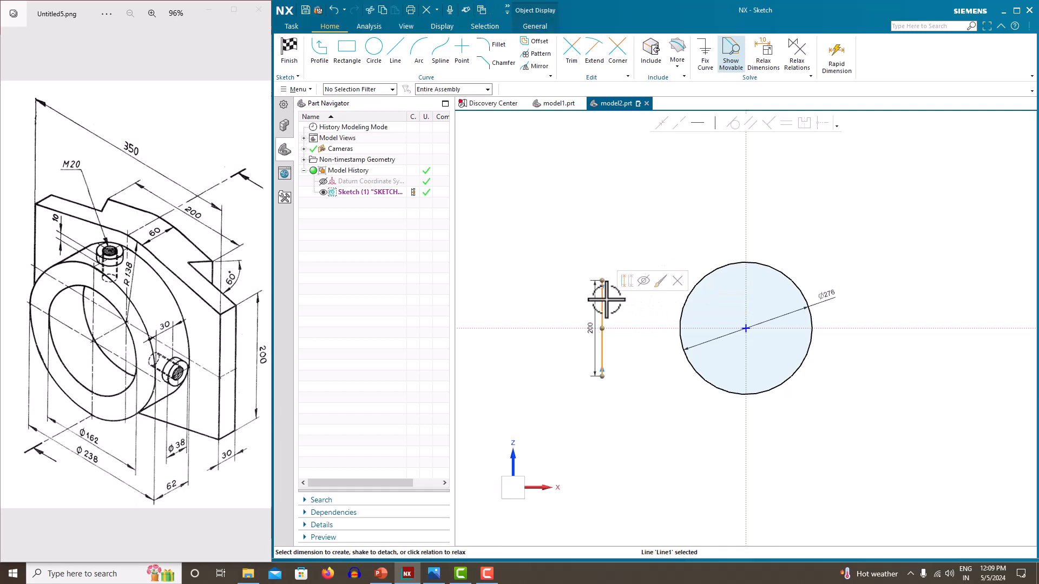
left_click(538, 65)
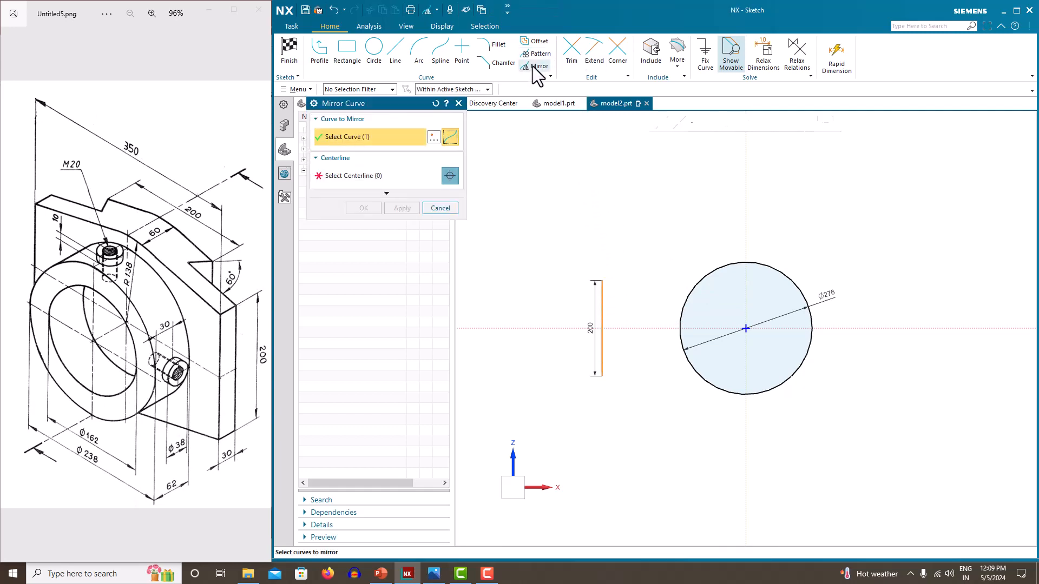
left_click(415, 176)
left_click(745, 213)
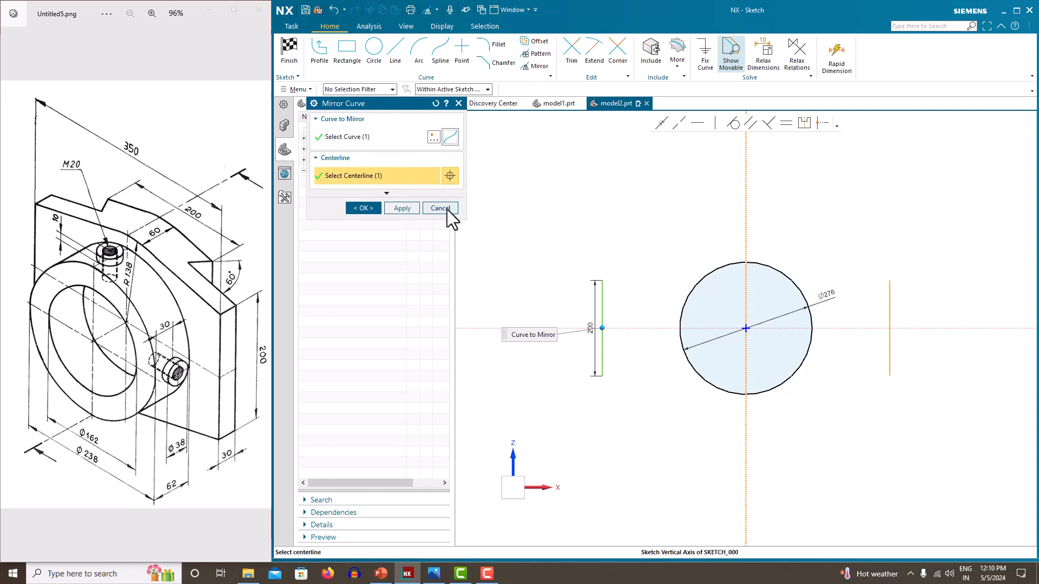
left_click(362, 208)
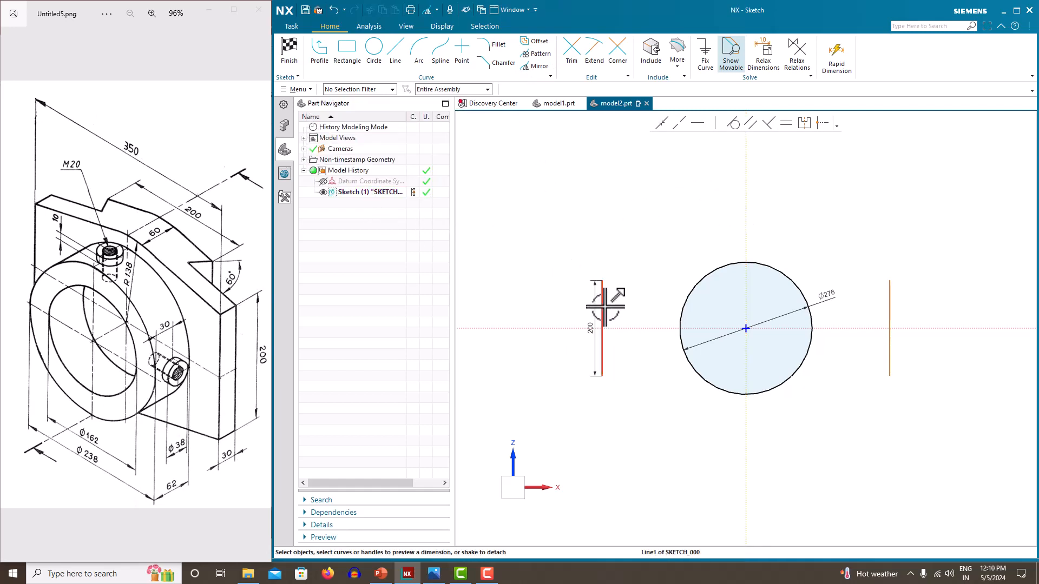
- Dimension the distance between the two vertical lines and set it to 350
left_click(602, 302)
left_click(890, 303)
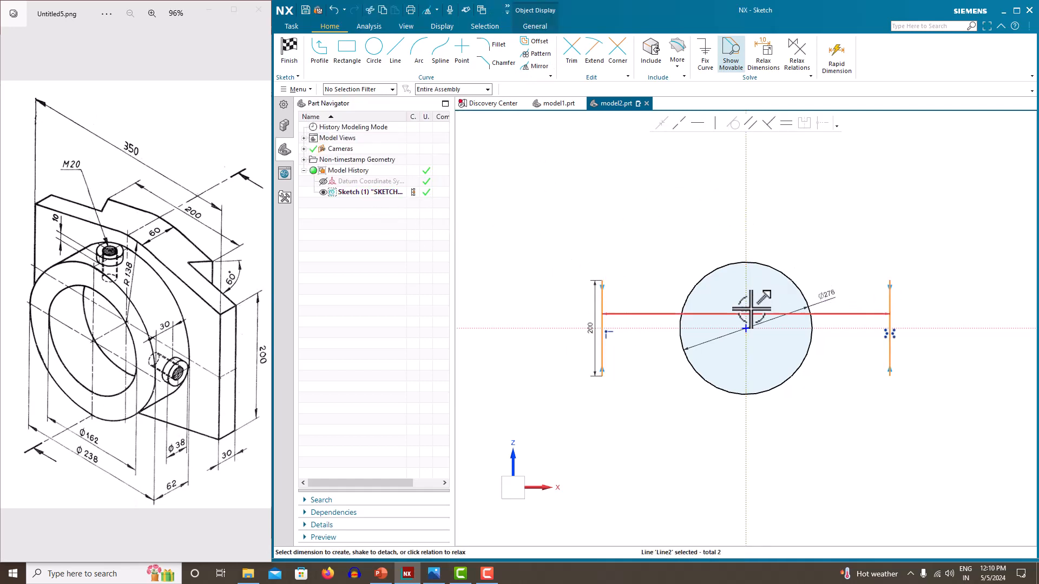
left_click(754, 210)
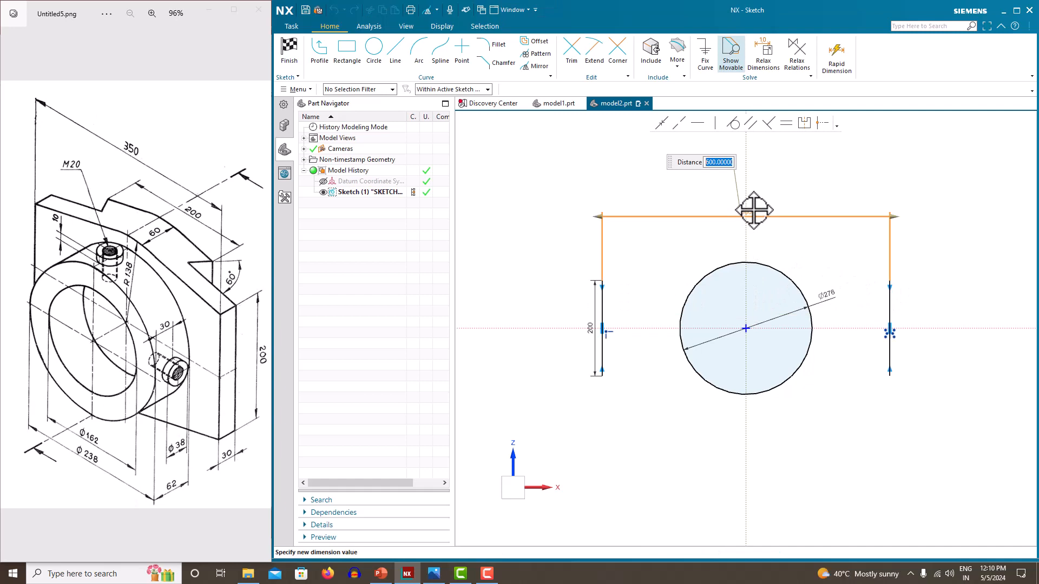
type("350")
key("Return")
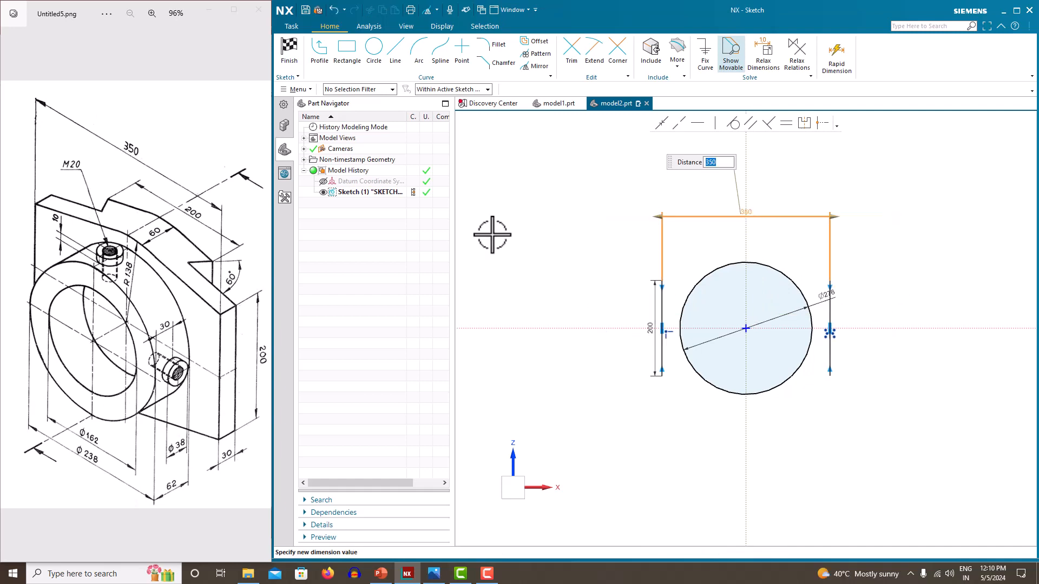
key("Escape")
- Draw two Profile lines from the upper and lower ends of the left vertical line, each tangent to the circle
left_click(320, 54)
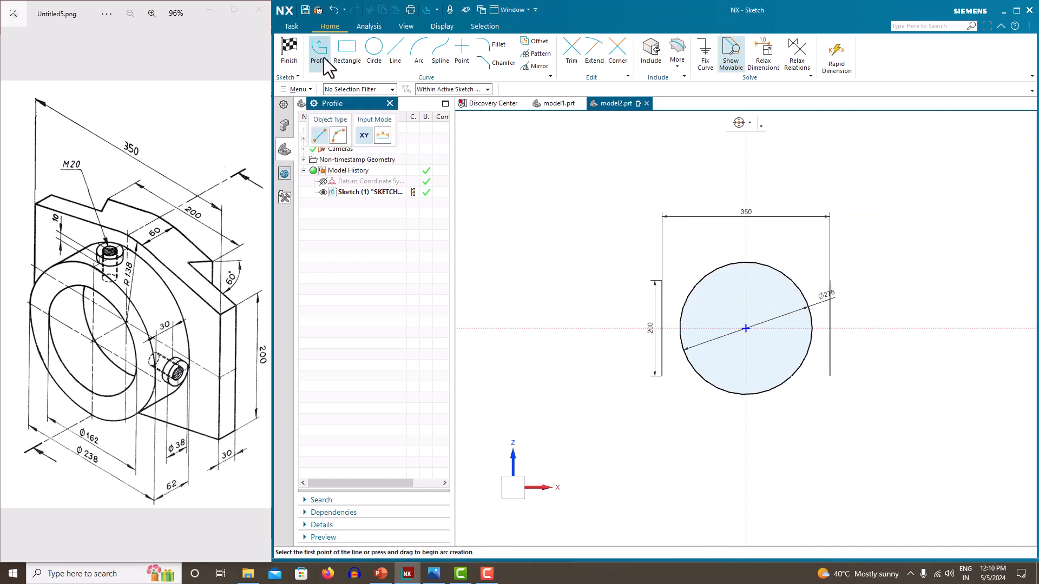
left_click(662, 281)
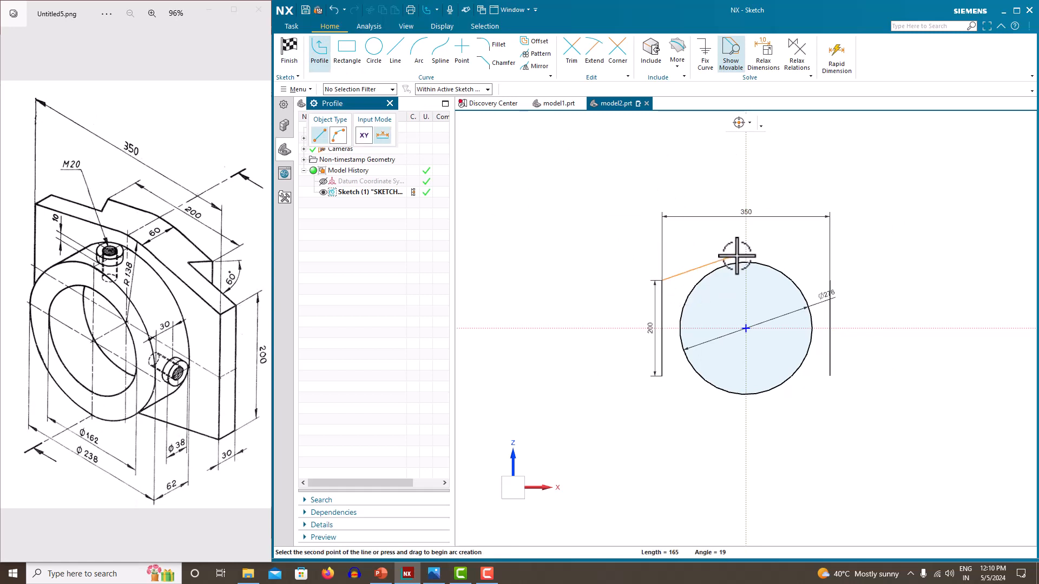
left_click(730, 264)
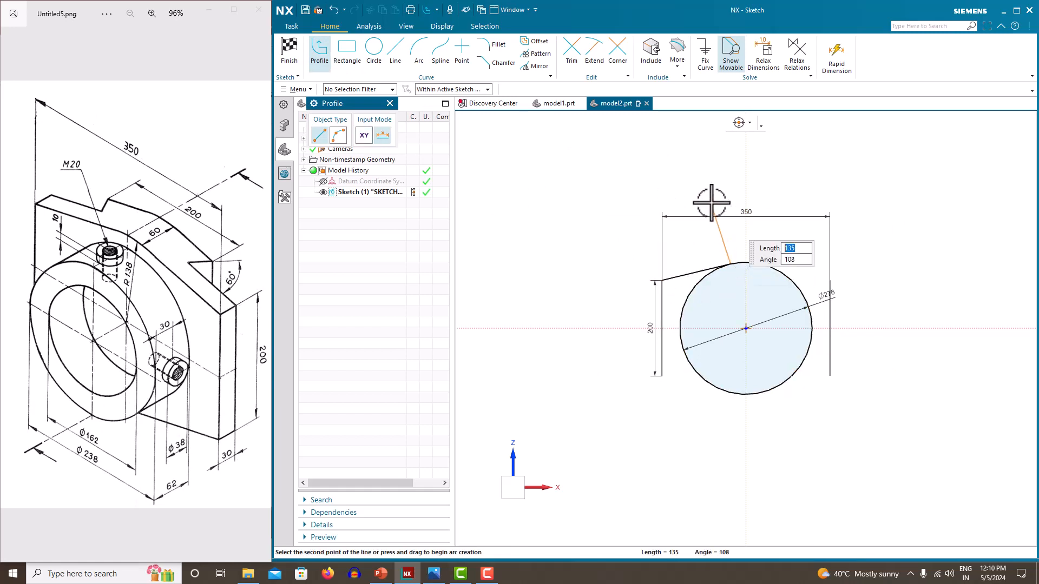
key("Escape")
left_click(661, 377)
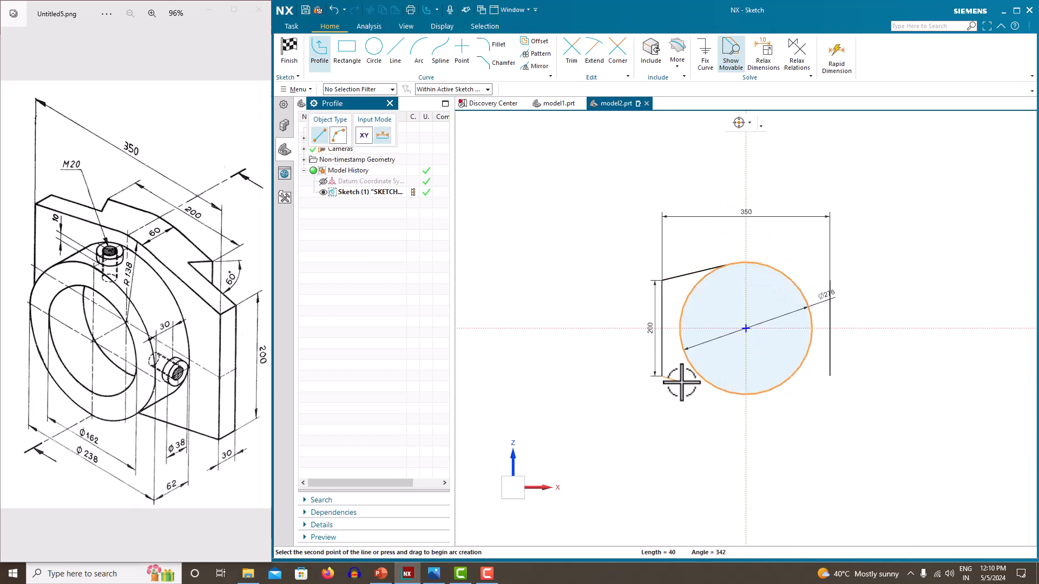
left_click(730, 393)
key("Escape")
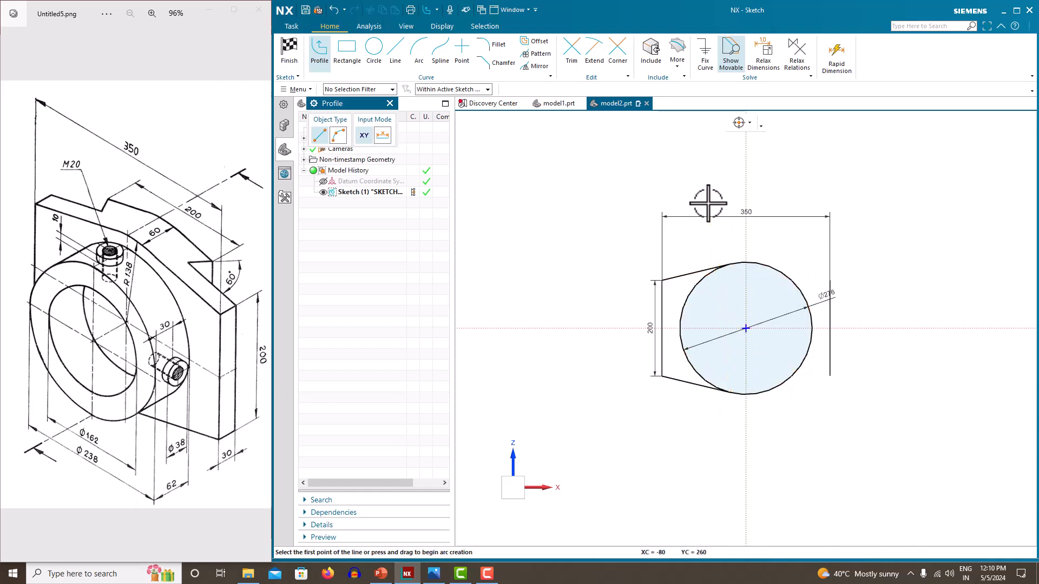
- Draw two Profile lines from the upper and lower ends of the right vertical line, each tangent to the circle
left_click(832, 280)
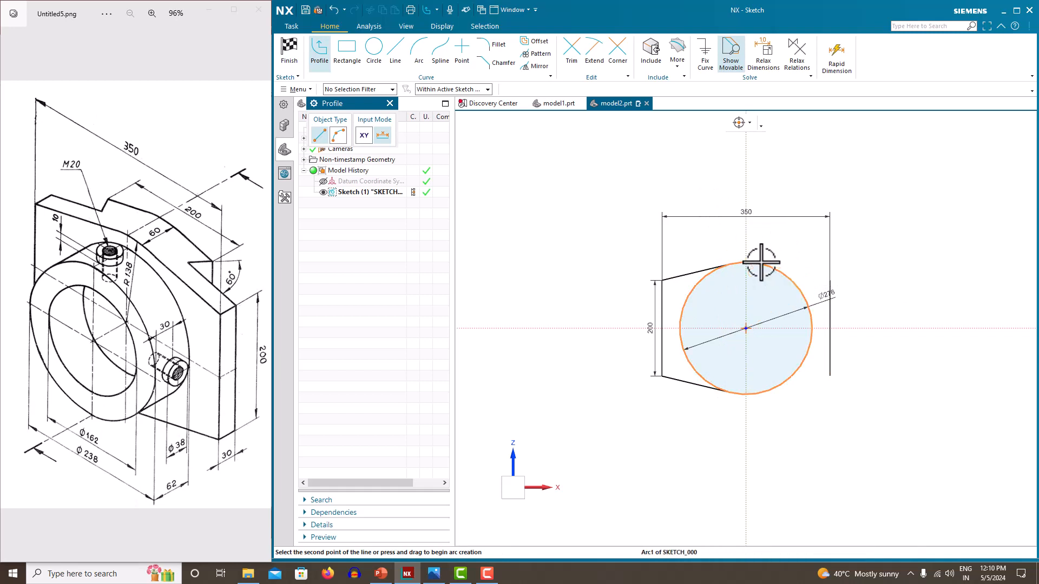
left_click(768, 236)
key("Escape")
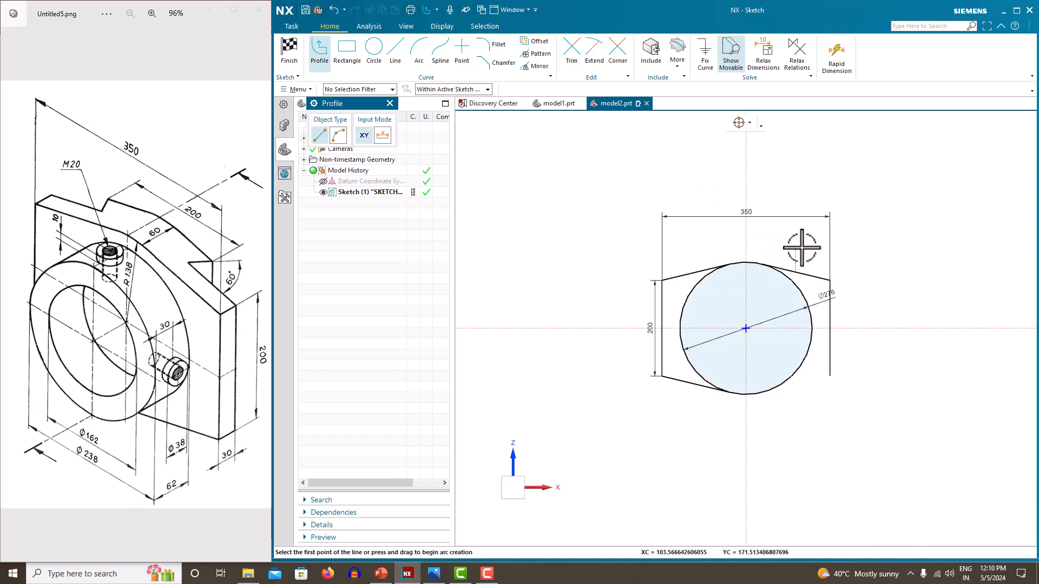
left_click(830, 378)
left_click(761, 395)
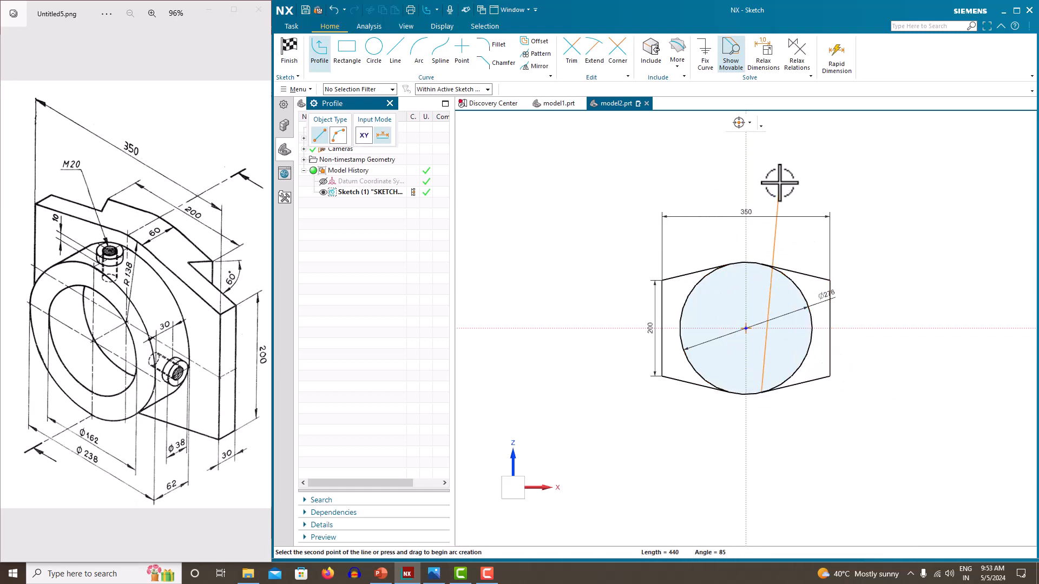
key("Escape")
key("Escape")
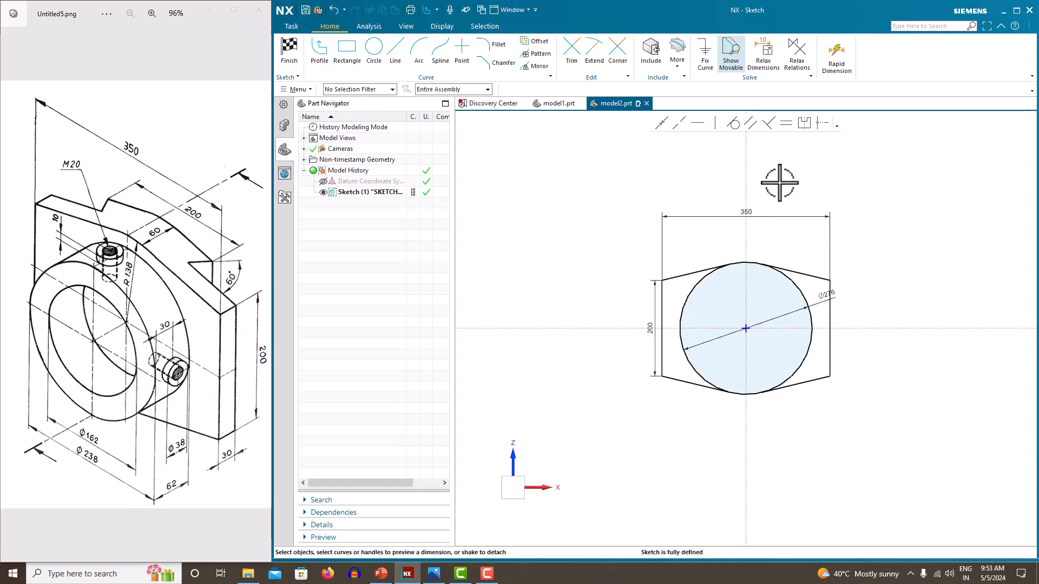
- Trim the circle's left and right arcs inside the outline and finish the sketch
left_click(563, 53)
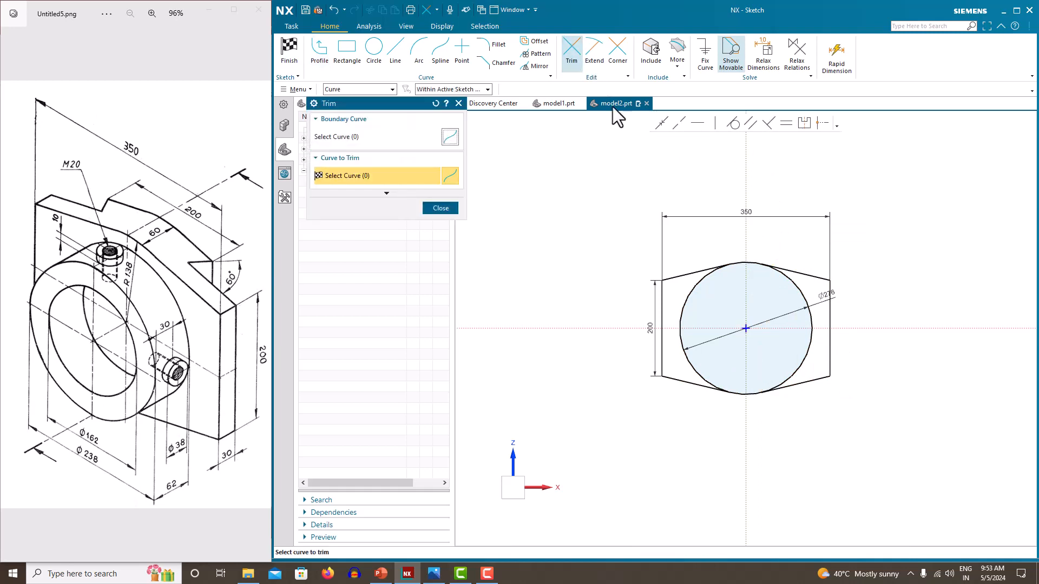
left_click(683, 303)
left_click(807, 305)
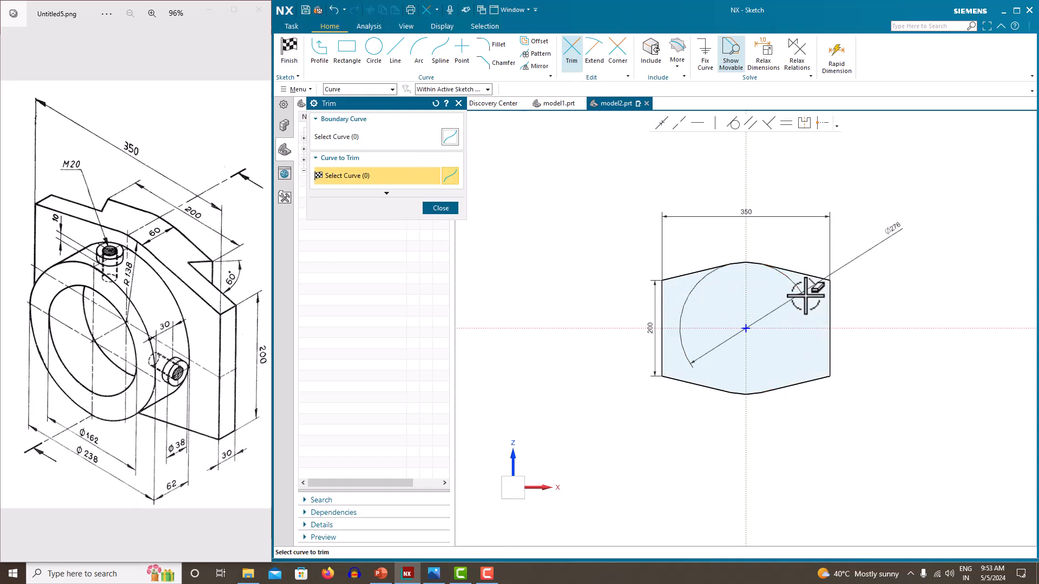
middle_click(659, 157)
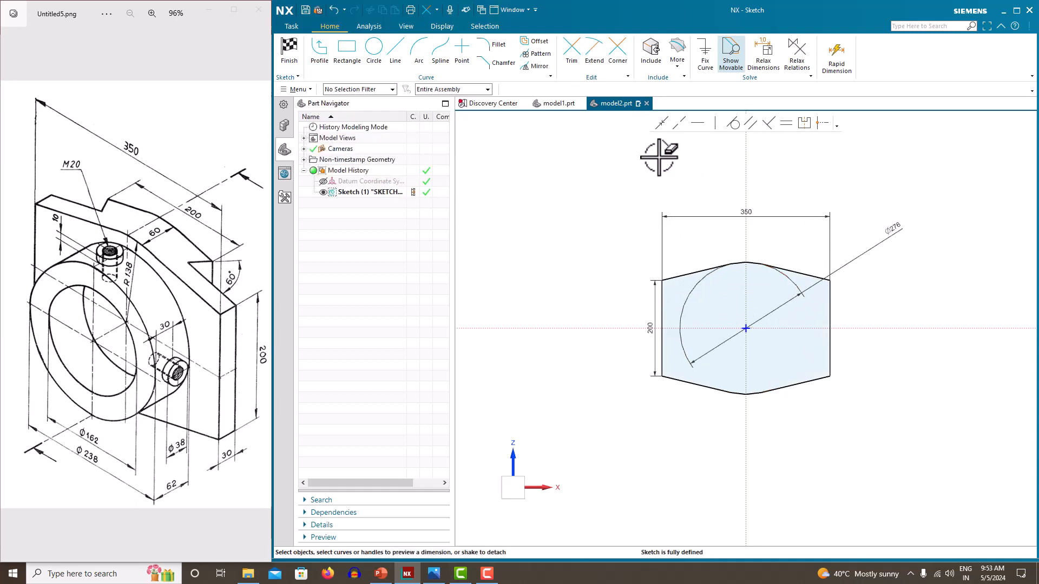
right_click(662, 158)
left_click(666, 166)
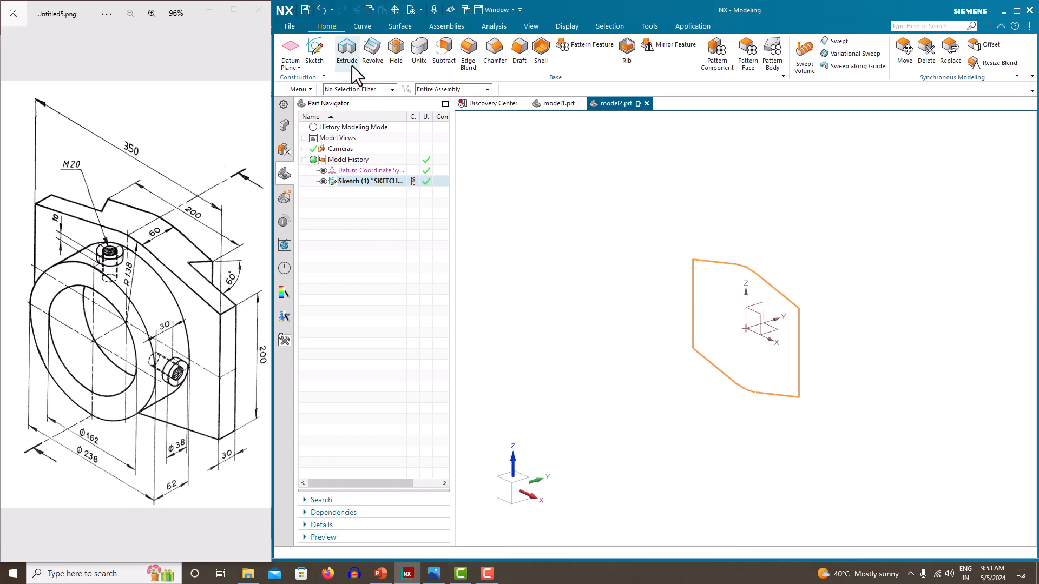
- Extrude the outline with a symmetric width of 60 mm and hide its sketch
left_click(352, 66)
left_click(414, 216)
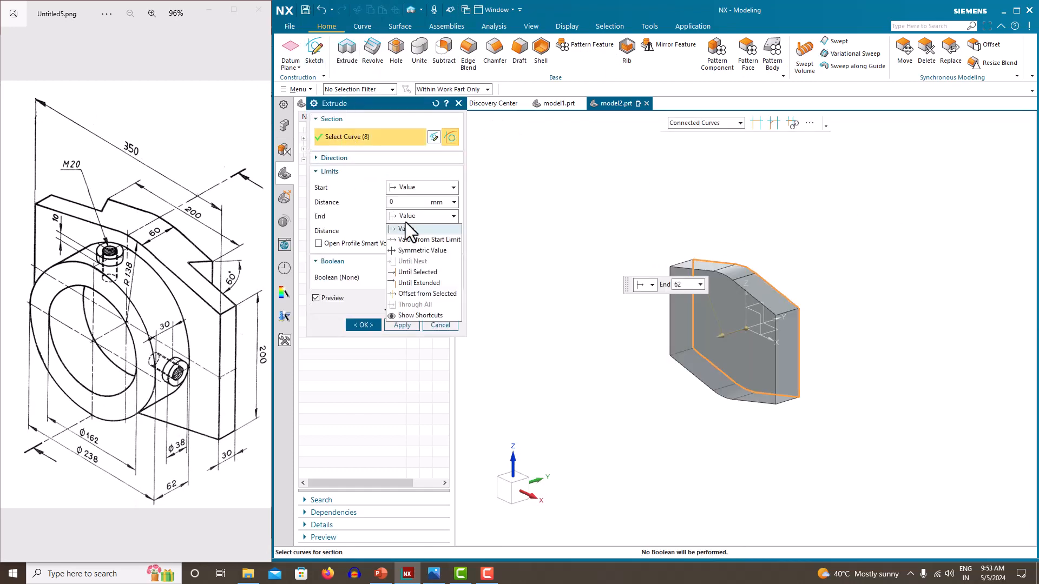
left_click(416, 251)
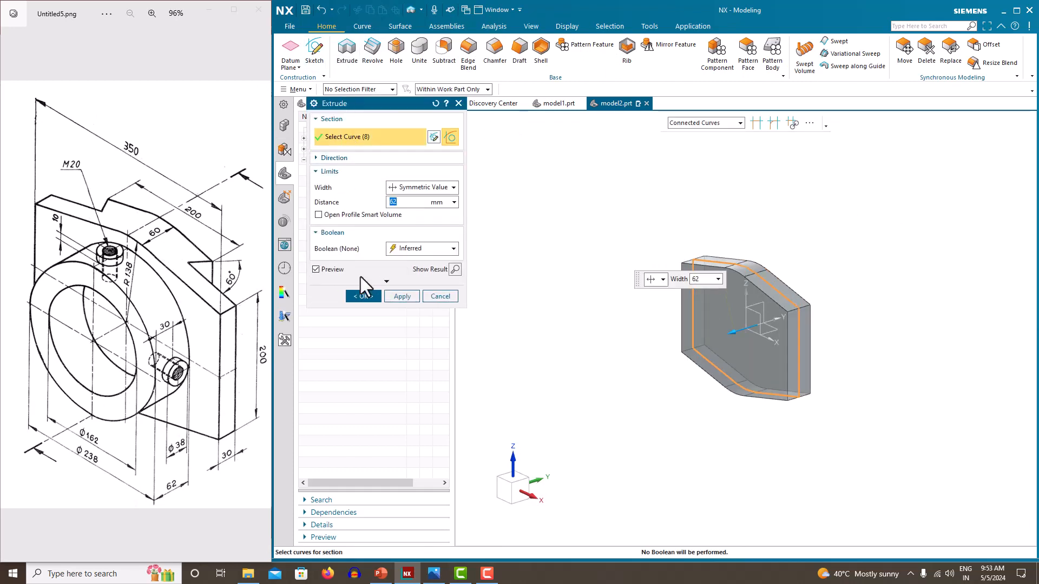
type("60")
key("Return")
left_click(369, 297)
left_click(323, 182)
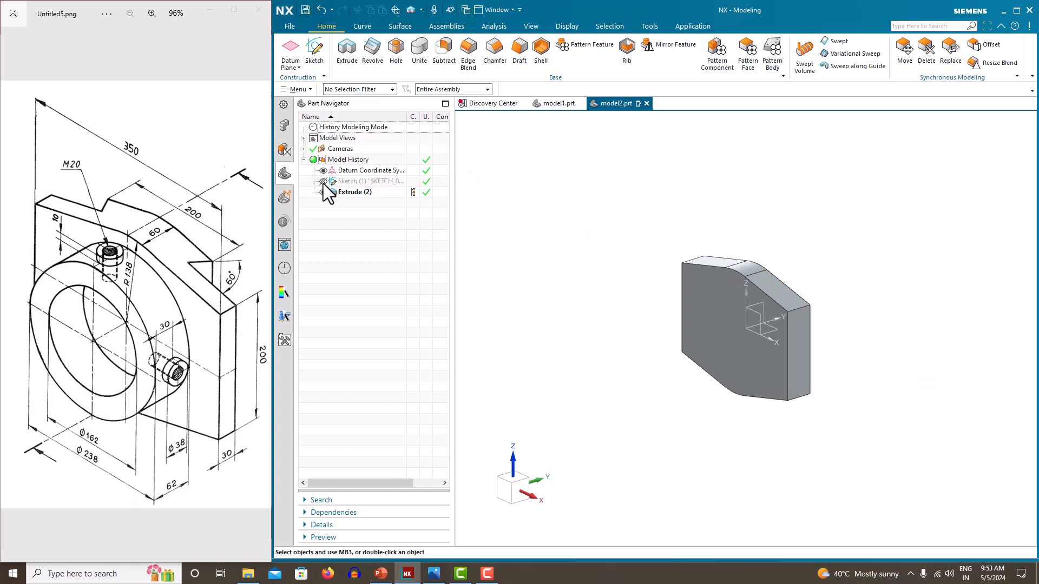
- Create a sketch on the plate's front face and draw a circle about 165 mm in diameter centred on the origin
mouse_move(526, 208)
middle_mouse_down()
mouse_move(610, 228)
mouse_move(587, 232)
middle_mouse_up()
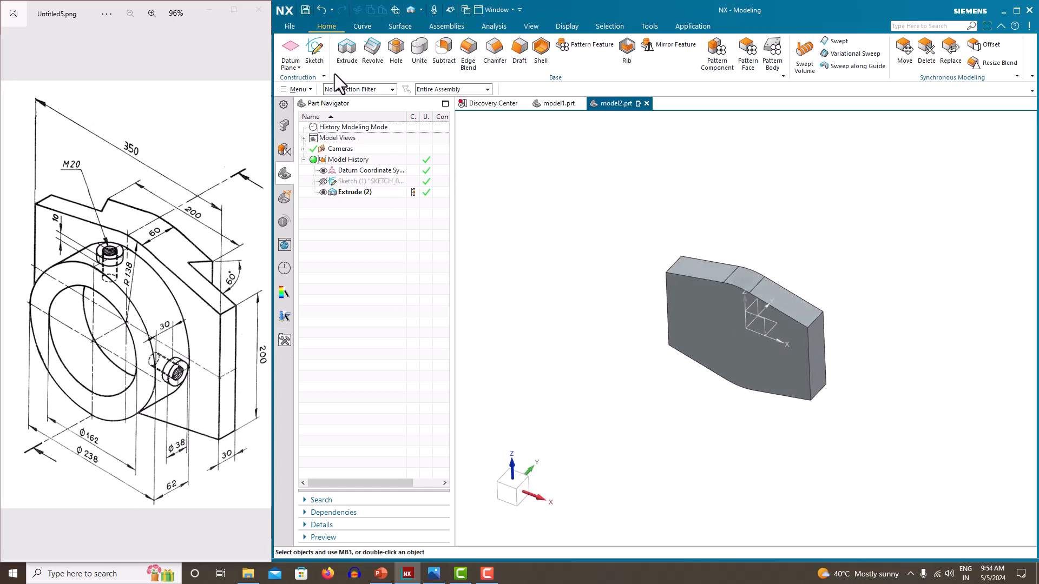
left_click(317, 52)
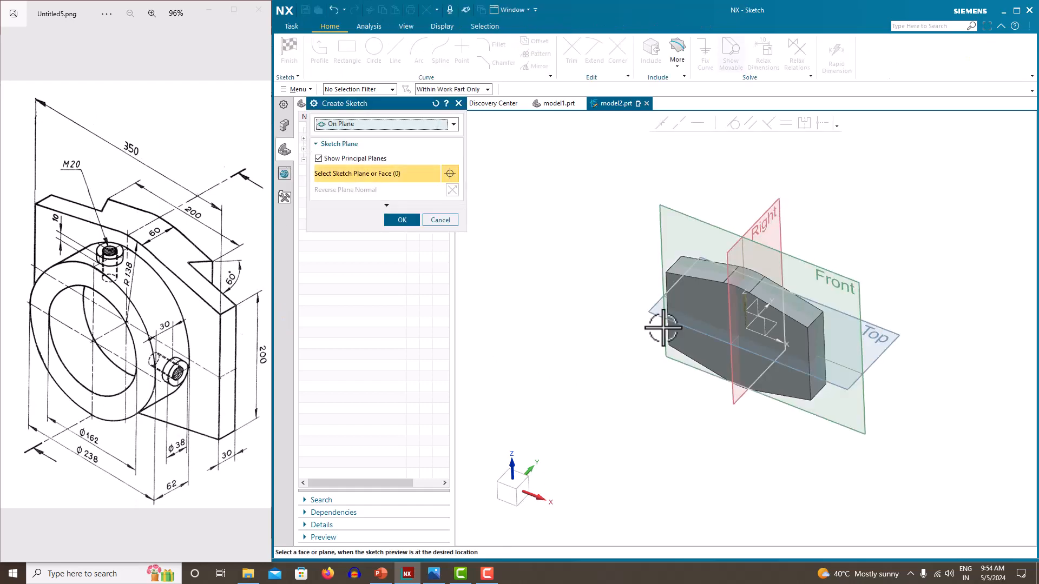
left_click(689, 327)
left_click(410, 220)
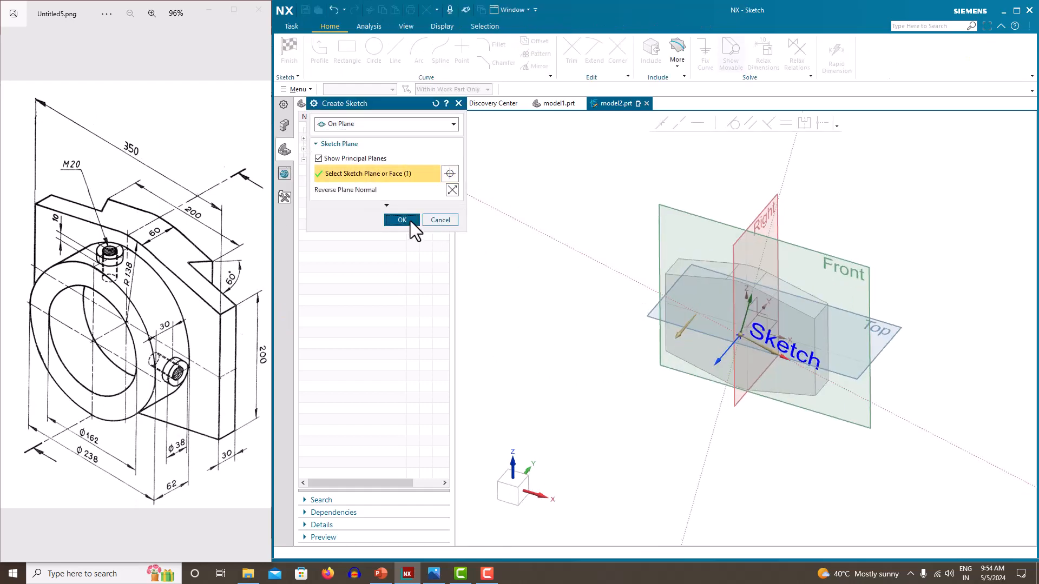
left_click(374, 48)
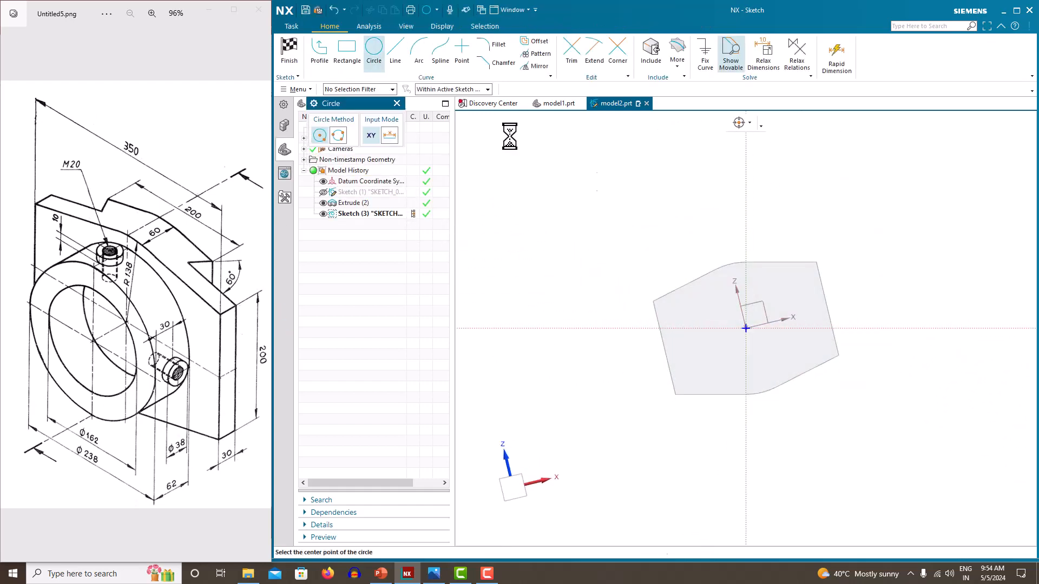
left_click(747, 328)
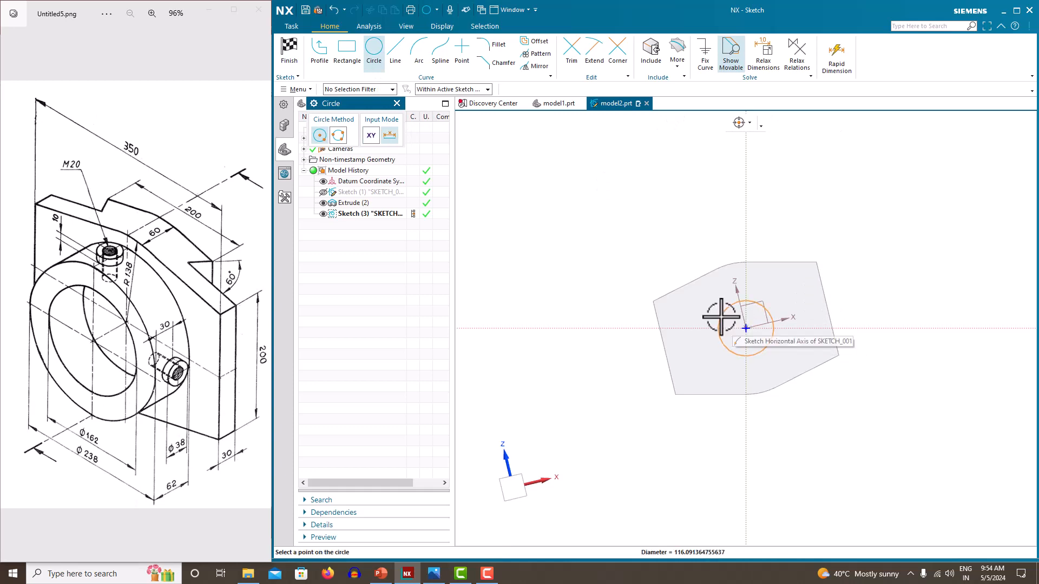
left_click(712, 310)
key("Escape")
- Dimension the circle's diameter as 238 mm, accept scaling the entire sketch, and finish the sketch
left_click(766, 297)
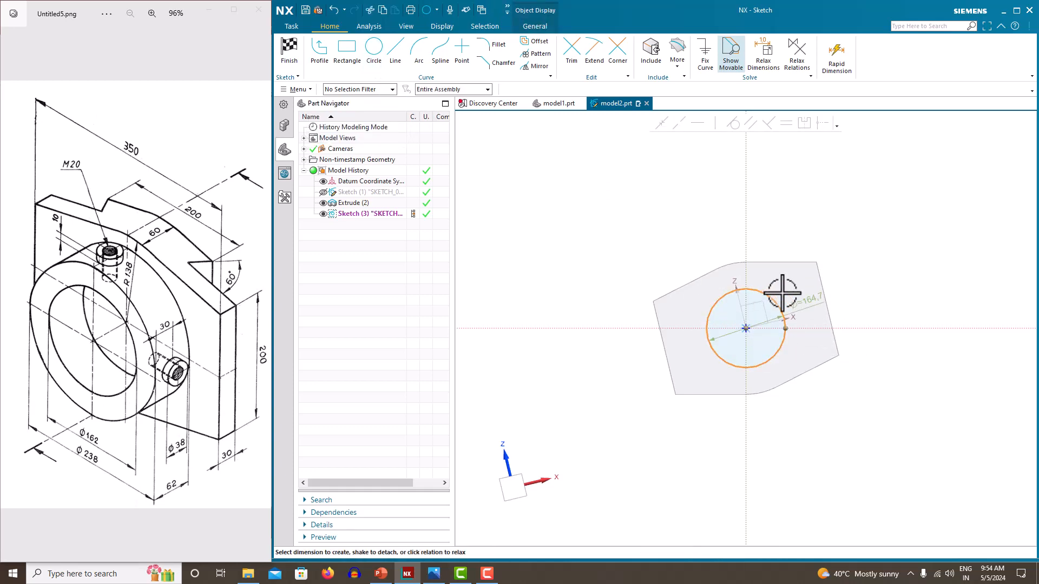
left_click(817, 297)
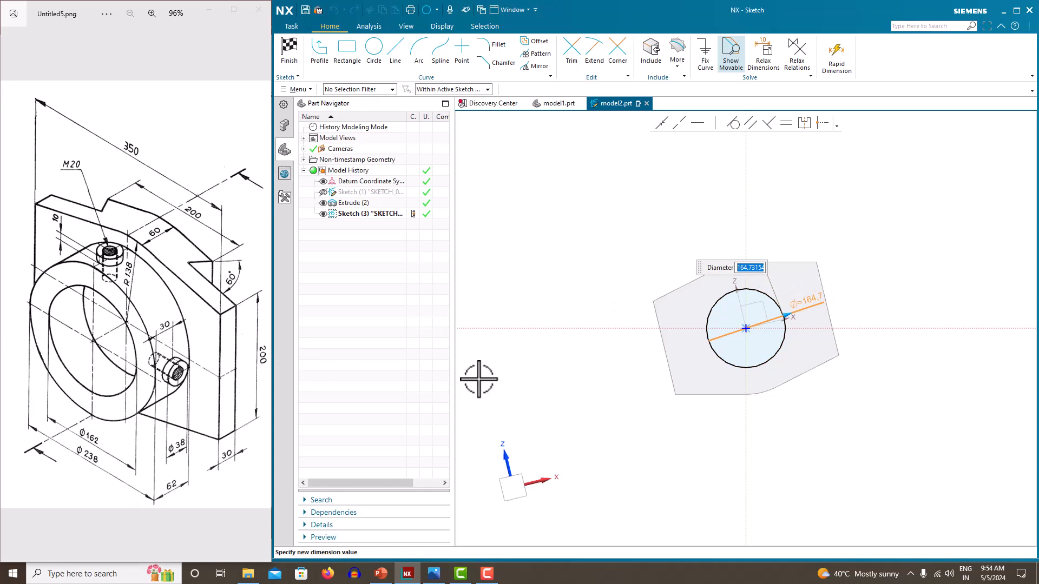
type("238")
key("Return")
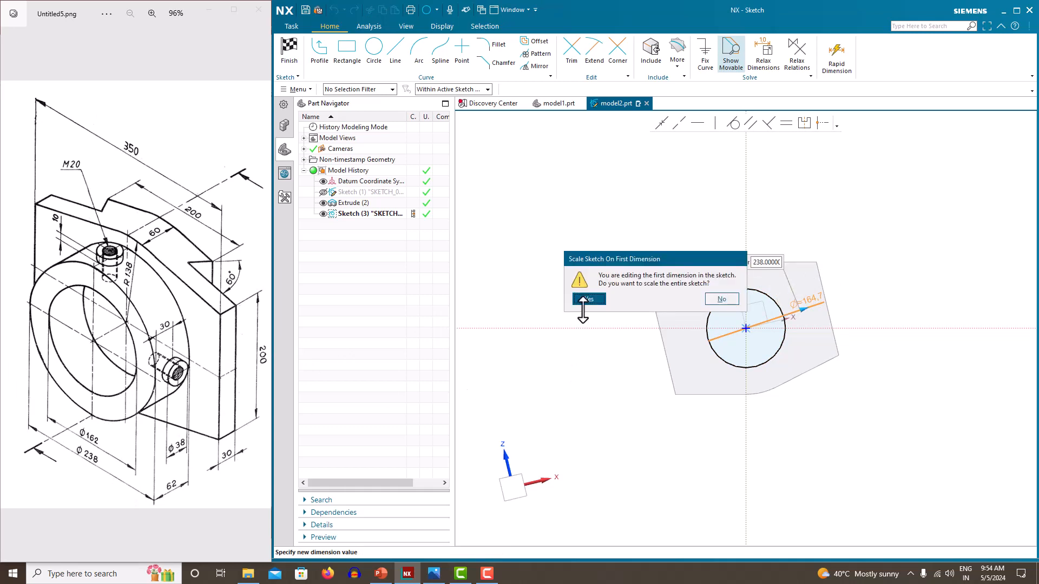
left_click(587, 299)
right_click(617, 192)
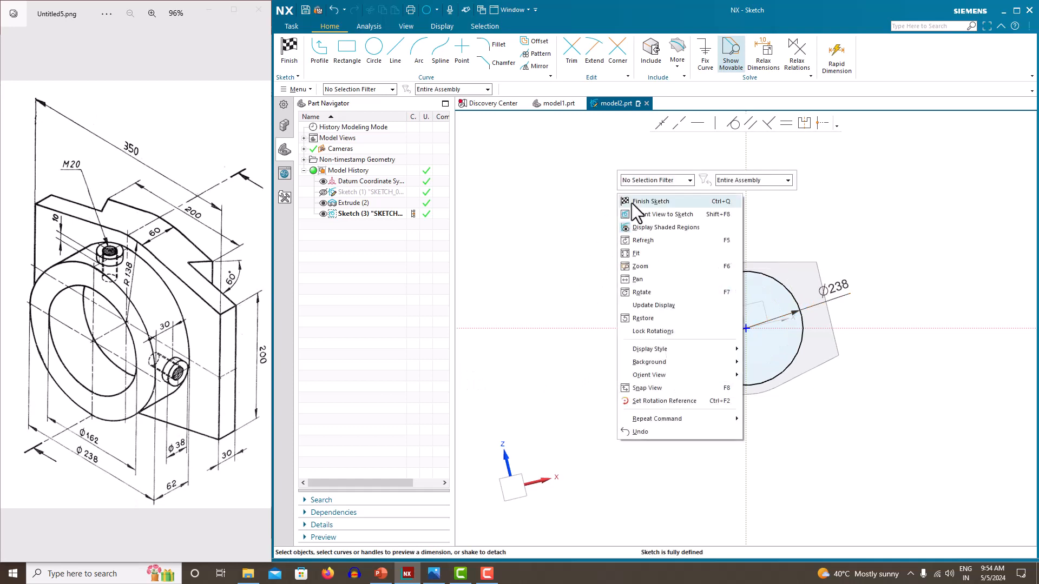
left_click(644, 202)
- Extrude the circle 62 mm outward from the plate's front face, united with the plate, and hide its sketch
left_click(349, 57)
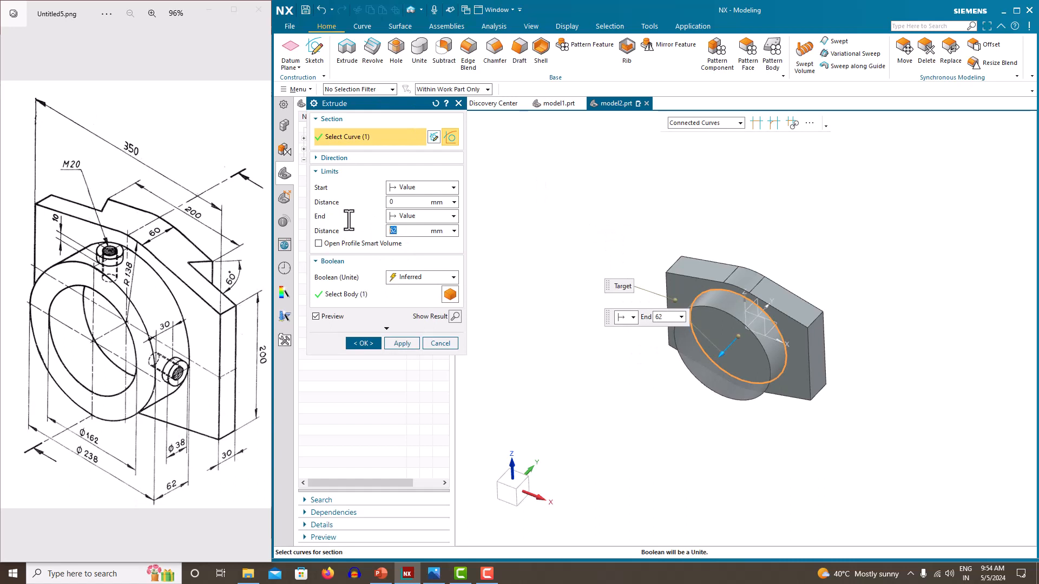
left_click(373, 345)
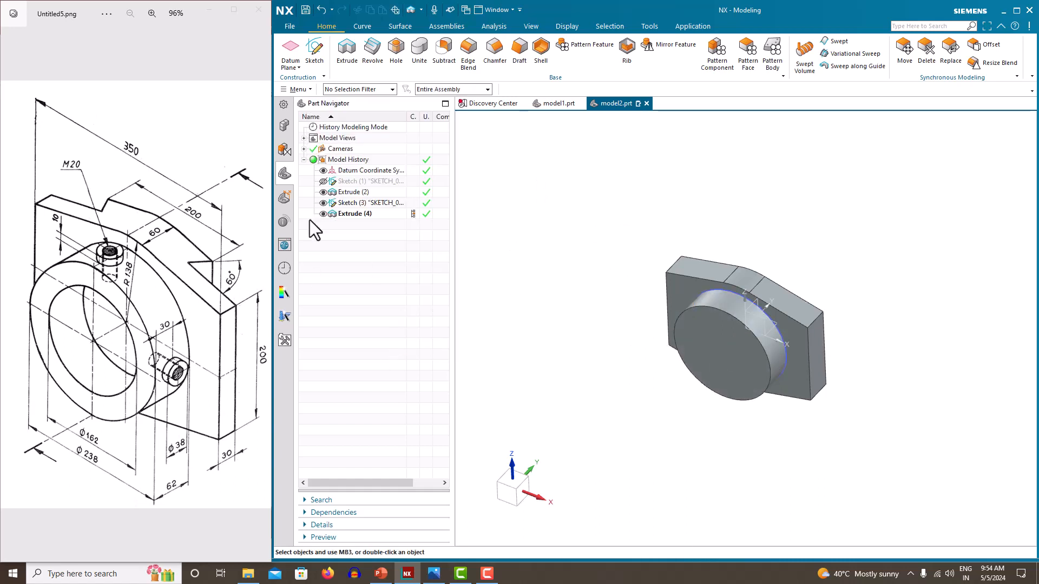
left_click(323, 205)
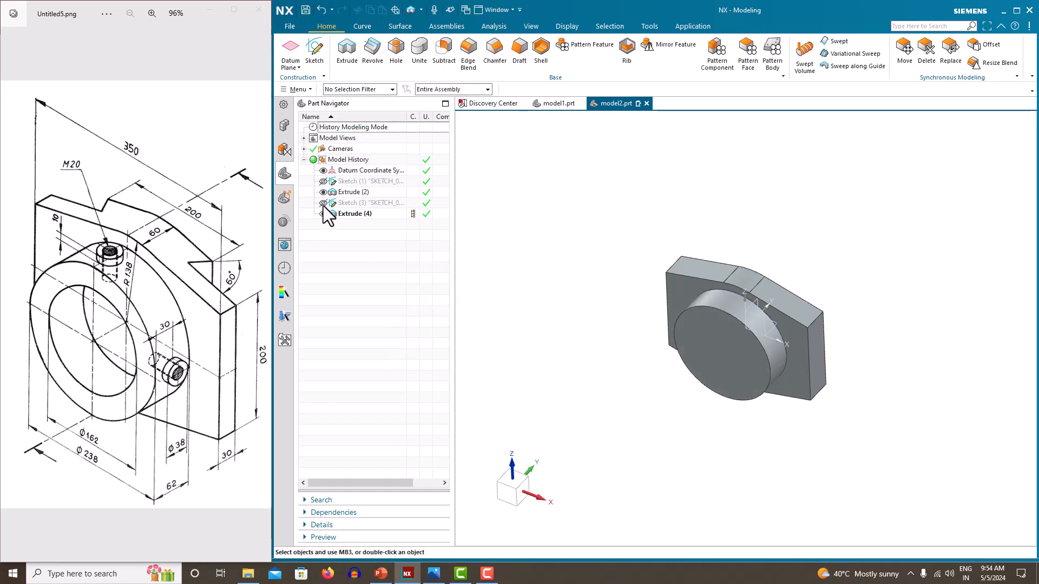
- Create a new sketch on the Top principal plane
left_click(321, 51)
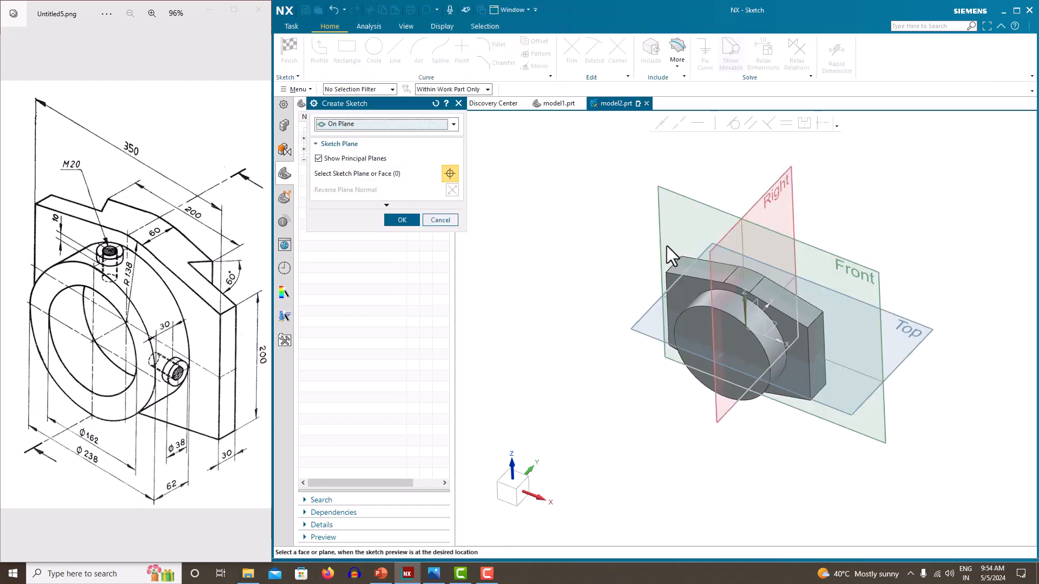
mouse_move(645, 200)
middle_mouse_down()
mouse_move(644, 295)
mouse_move(673, 297)
mouse_move(631, 294)
mouse_move(644, 292)
middle_mouse_up()
left_click(900, 214)
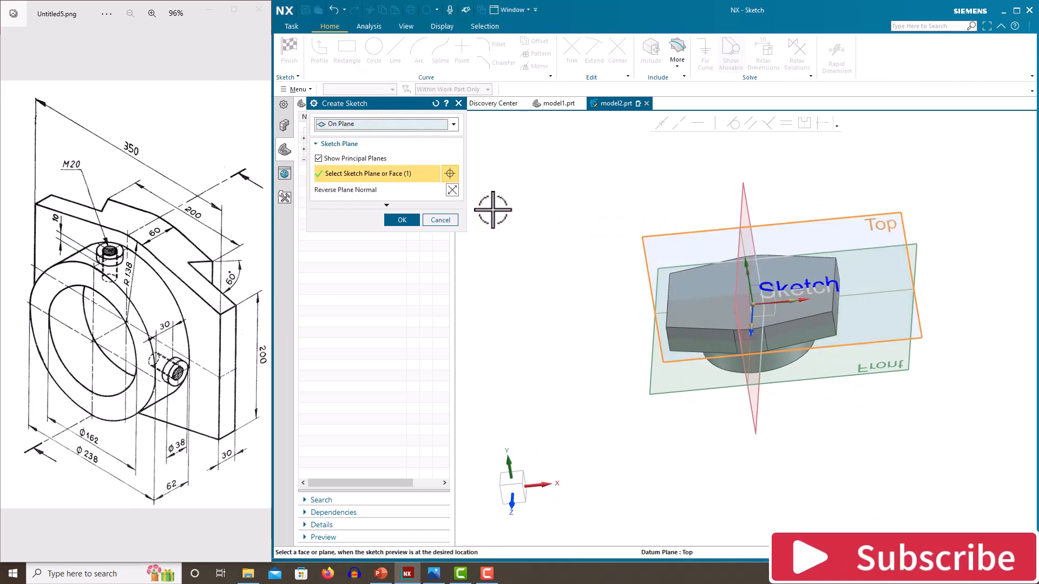
left_click(405, 220)
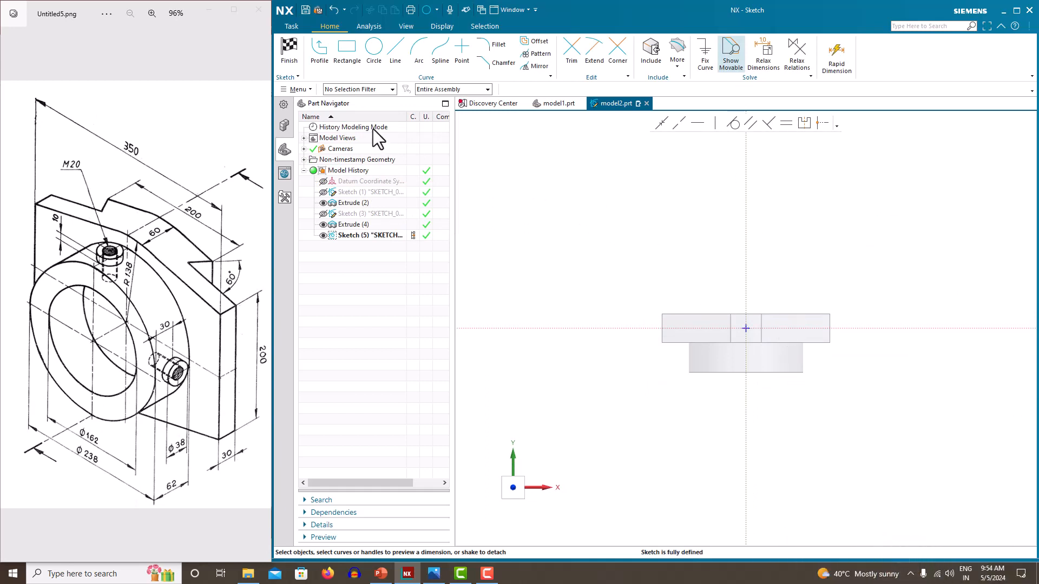
left_click(324, 63)
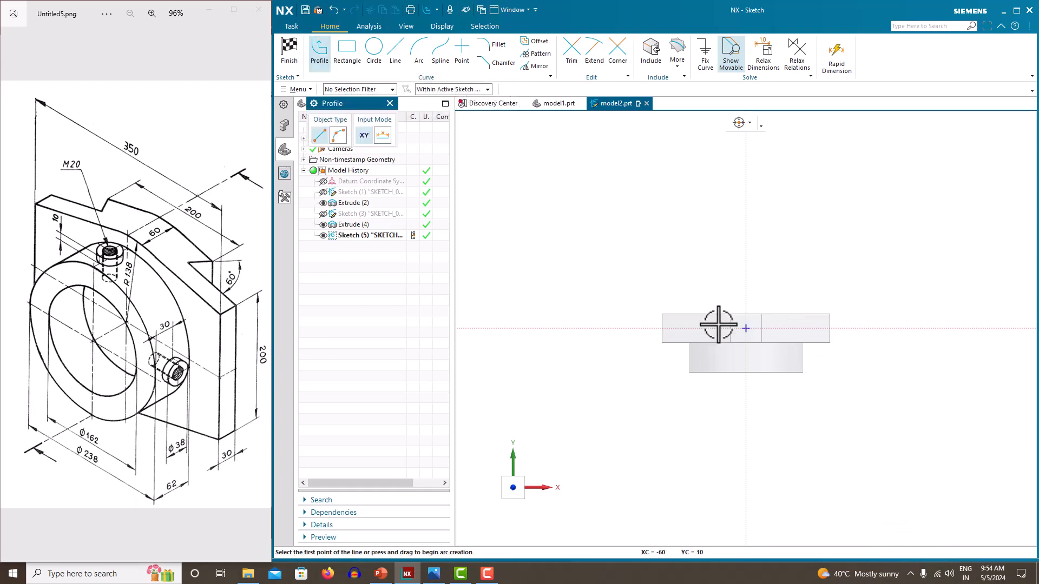
scroll(720, 325, "up", 3)
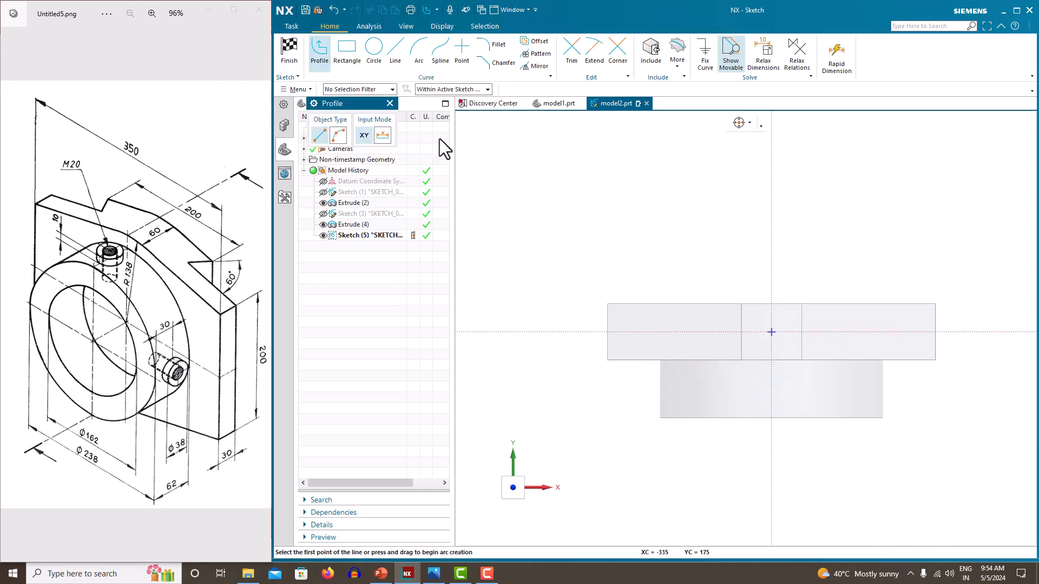
left_click(390, 103)
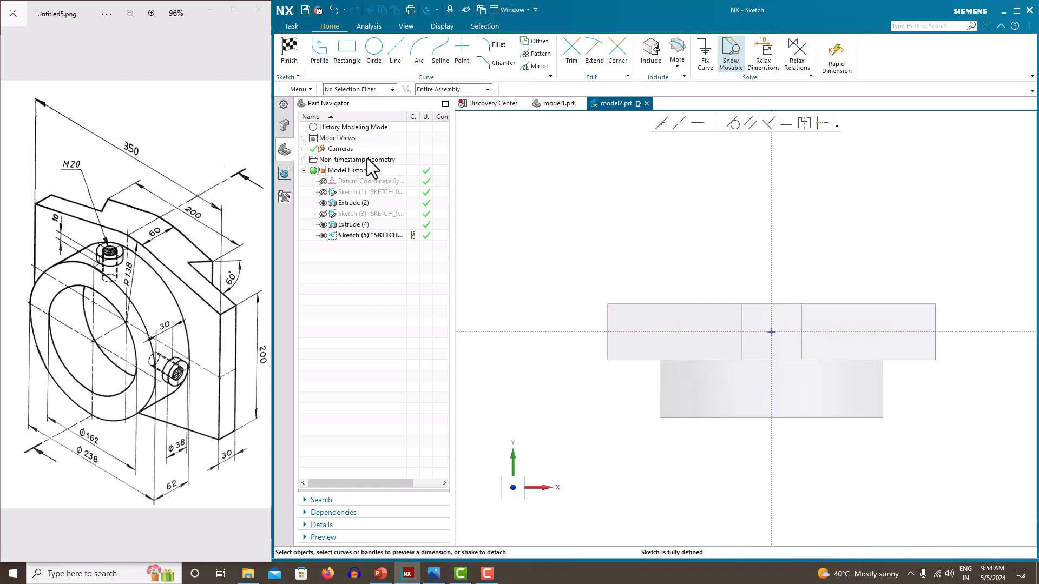
- Project the three collinear edges along the plate's rear side into the sketch with Project Curve
left_click(308, 92)
mouse_move(307, 141)
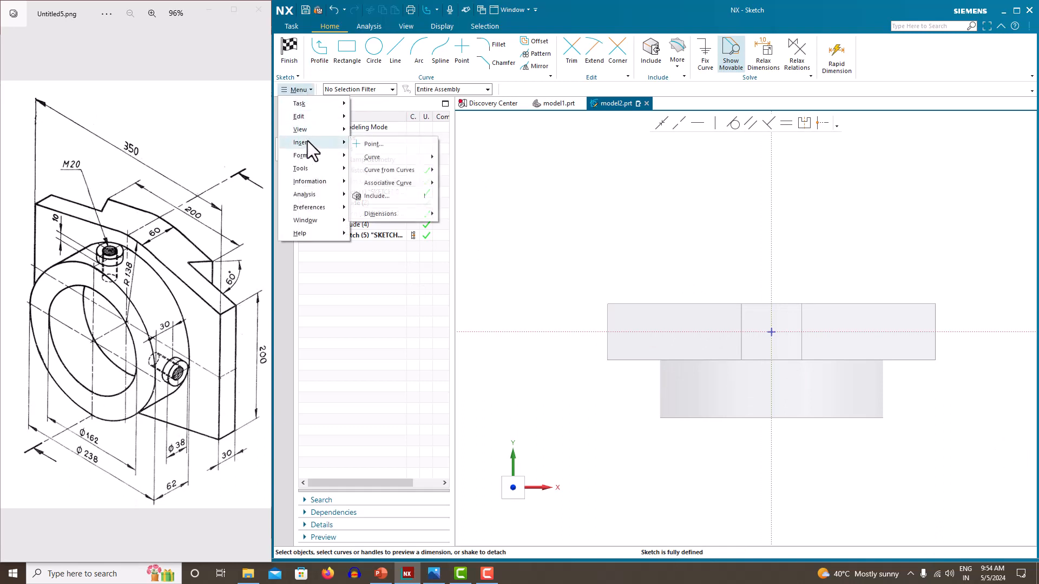
mouse_move(416, 186)
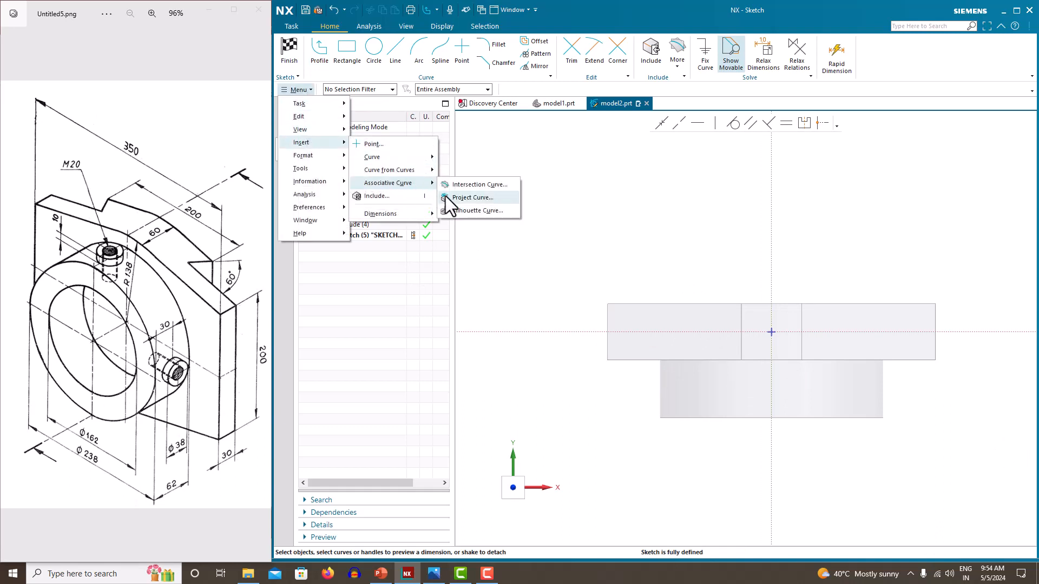
left_click(446, 197)
left_click(671, 305)
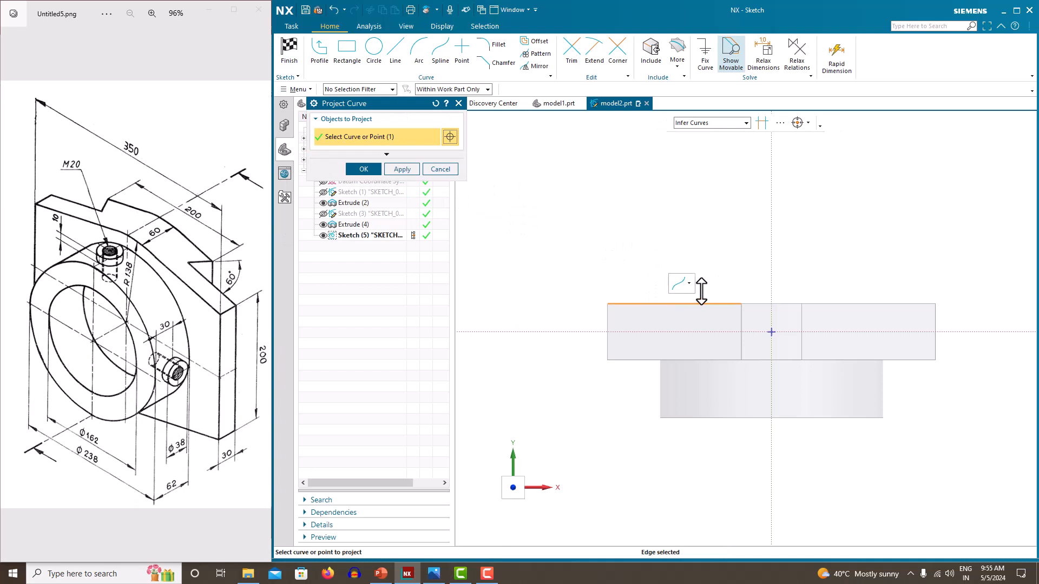
left_click(776, 304)
left_click(836, 304)
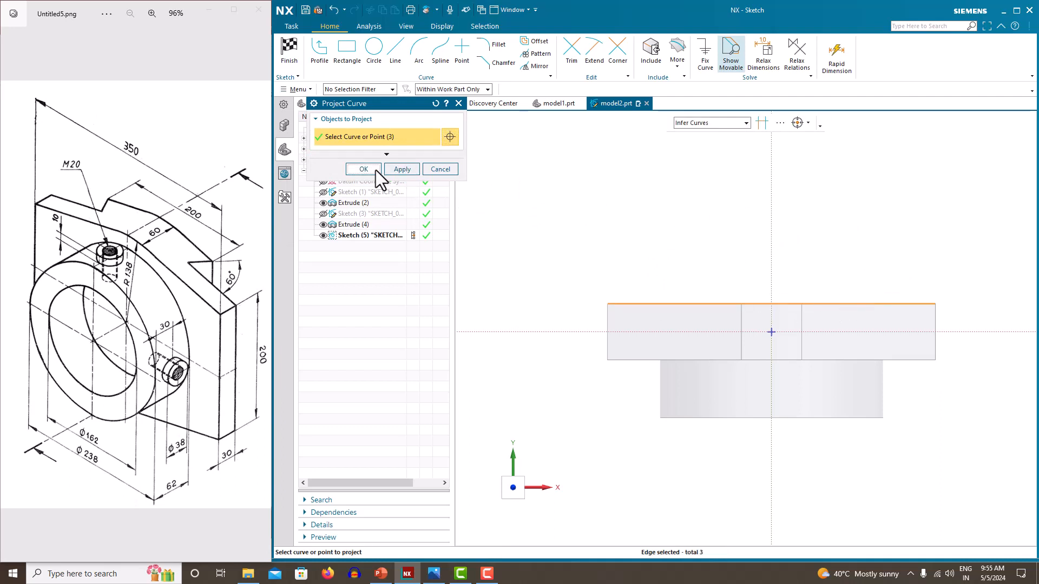
left_click(375, 169)
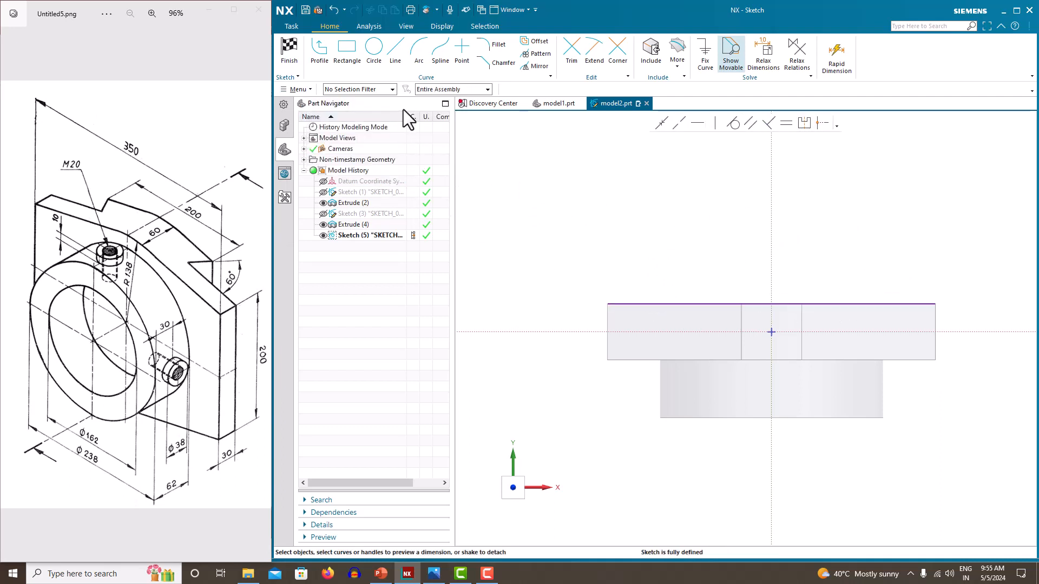
- Draw a slanted line from the plate's rear edge inward to the horizontal axis, left of centre, and dimension its perpendicular depth as 30 mm
left_click(393, 54)
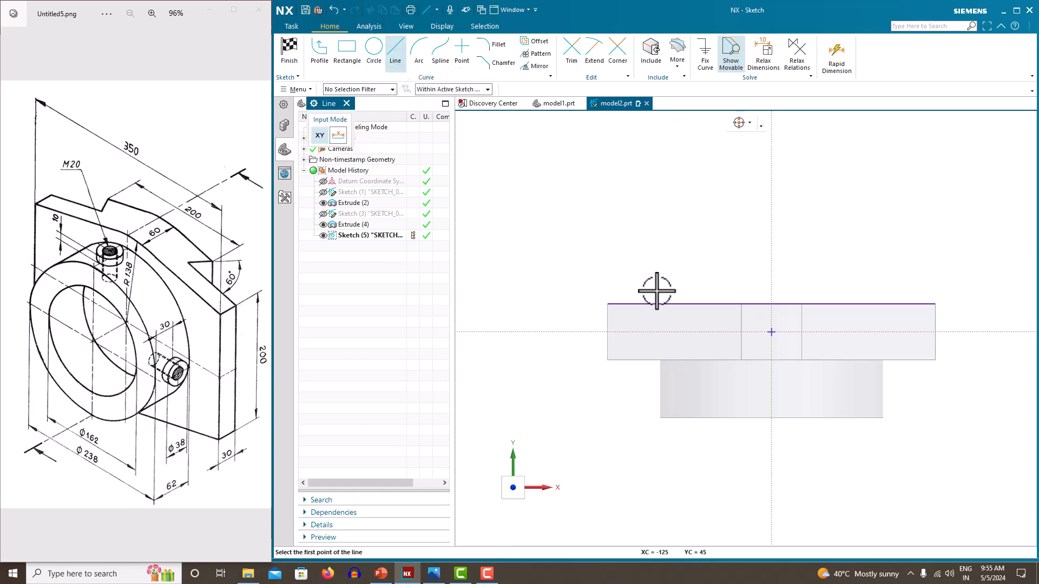
left_click(661, 304)
left_click(680, 331)
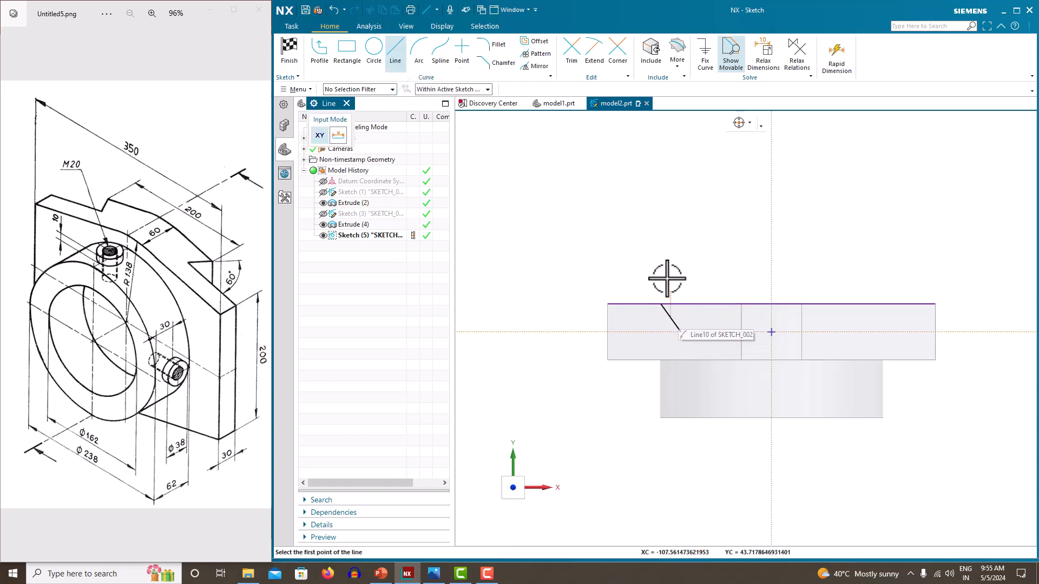
key("Escape")
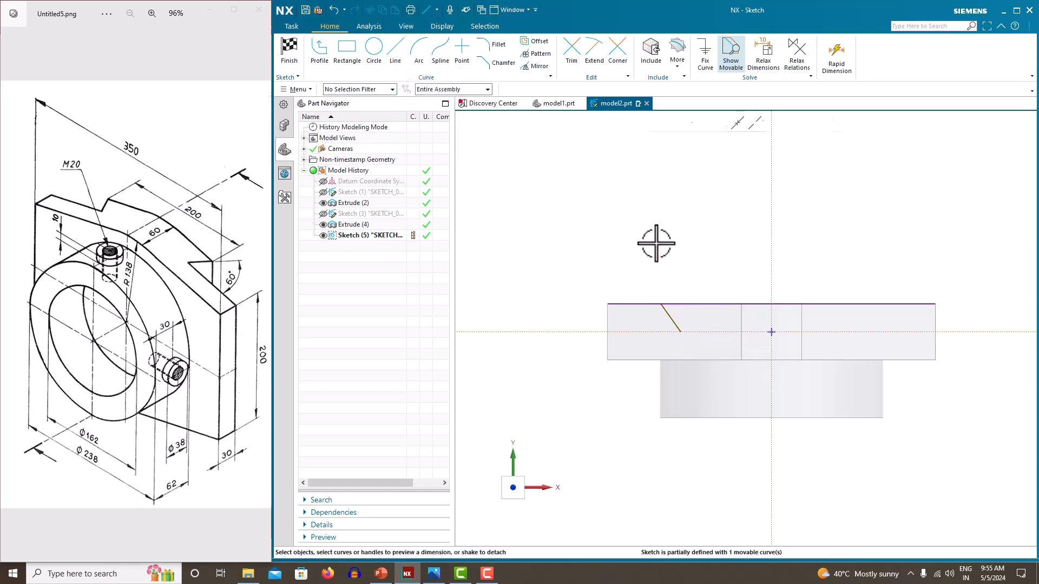
left_click(671, 319)
double_click(655, 330)
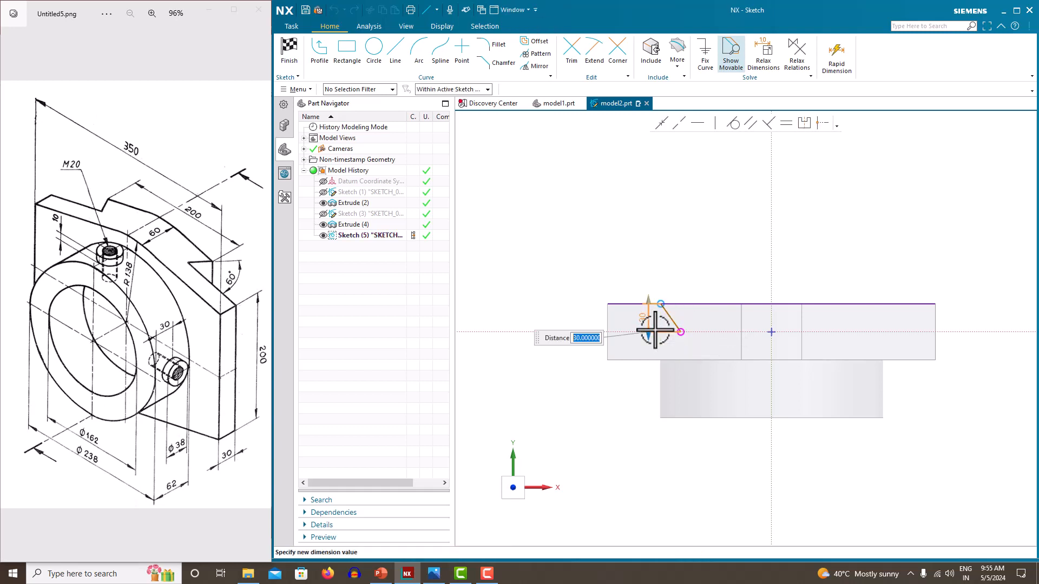
key("Return")
- Dimension the angle between the slanted line and the horizontal axis as 60°
left_click(624, 332)
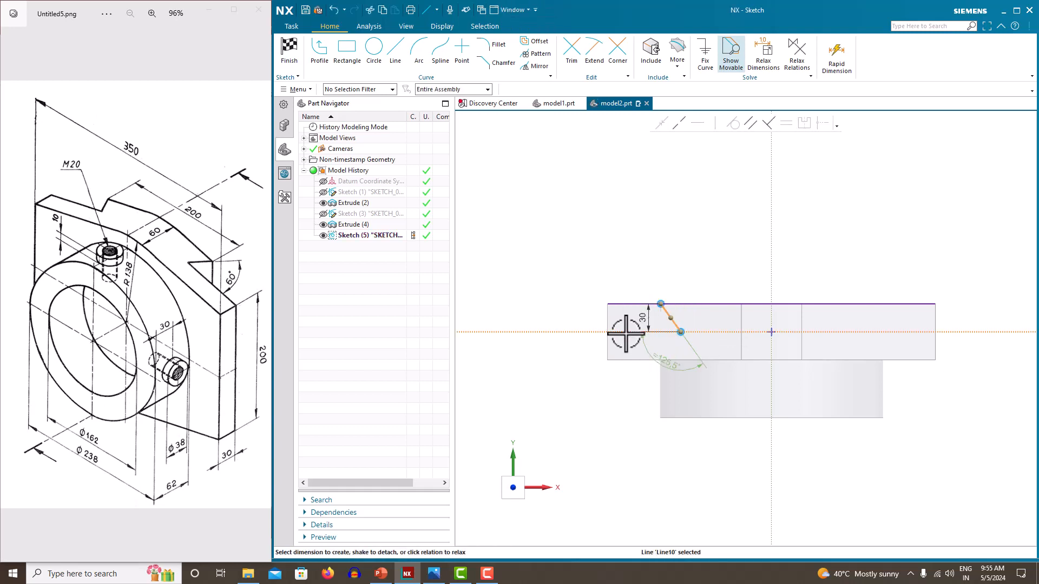
left_click(662, 325)
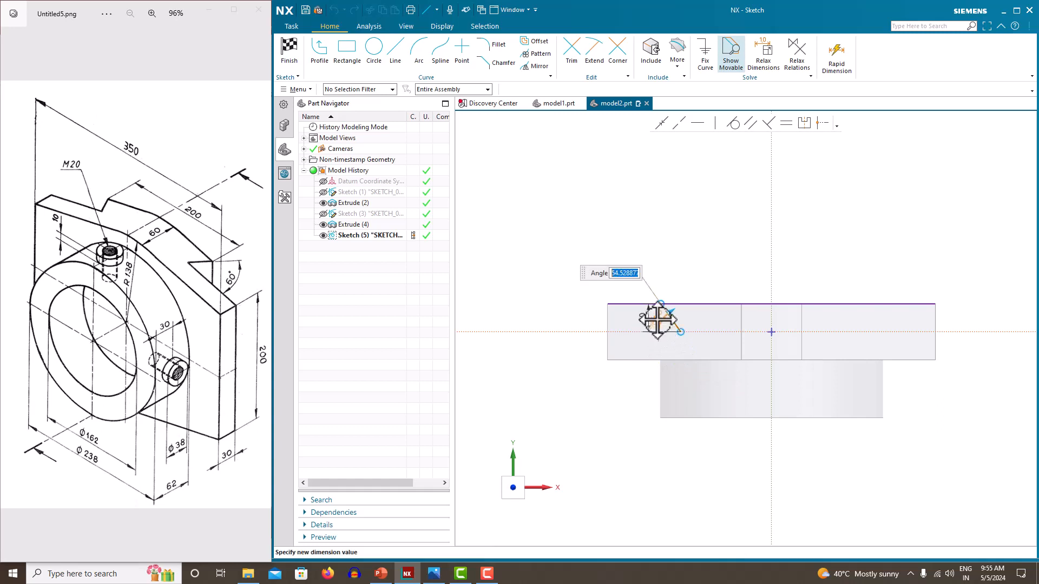
type("60")
key("Return")
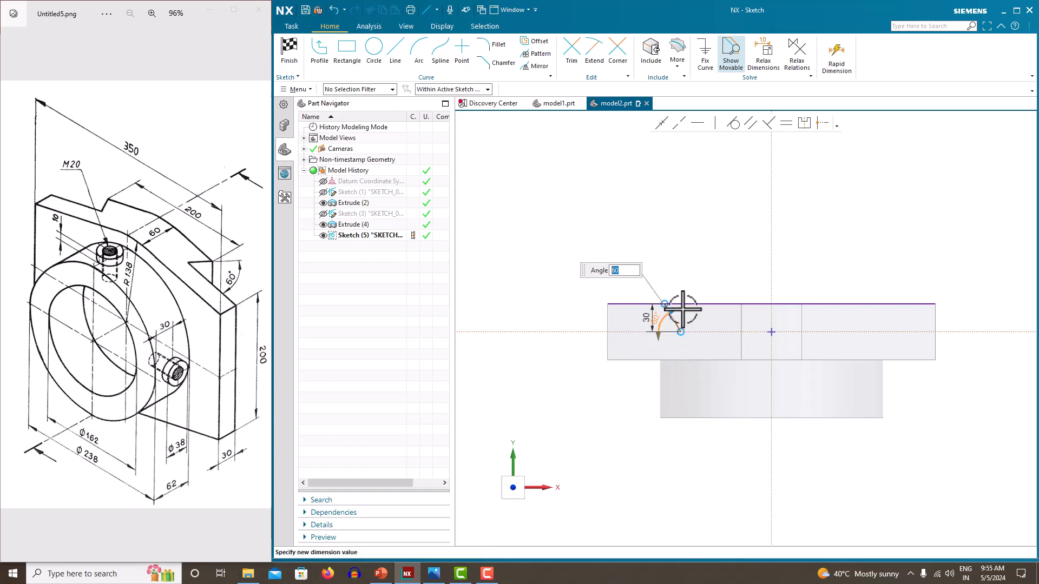
left_click(682, 257)
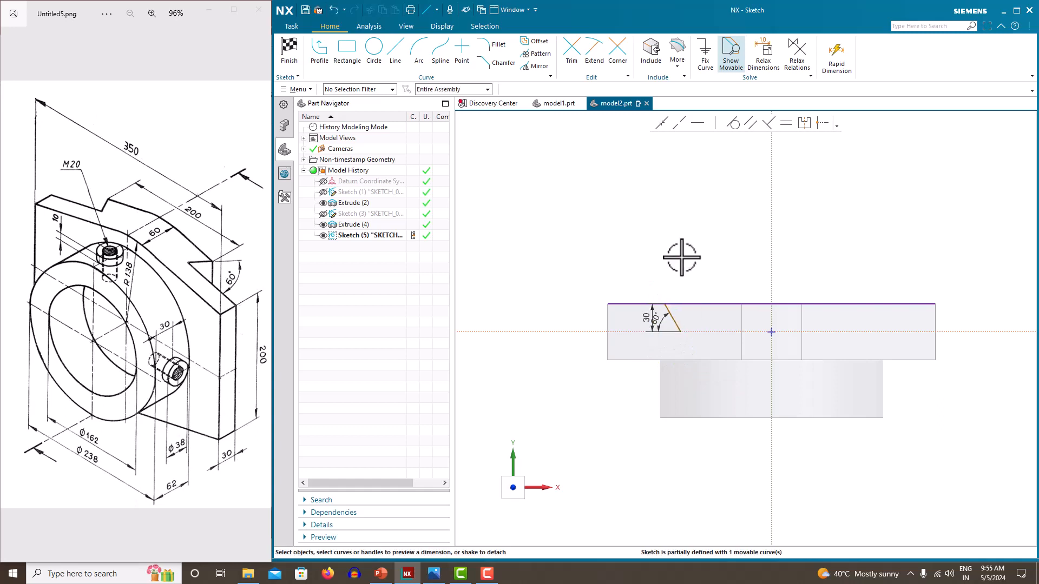
- Mirror the slanted line about the sketch's vertical axis with Mirror Curve
left_click(673, 318)
left_click(541, 65)
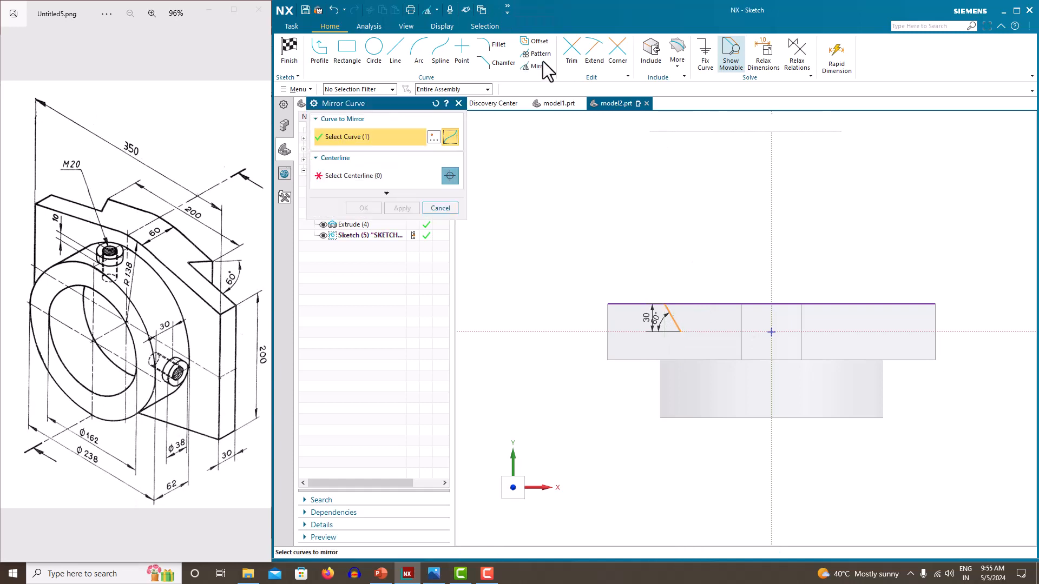
left_click(408, 176)
left_click(772, 236)
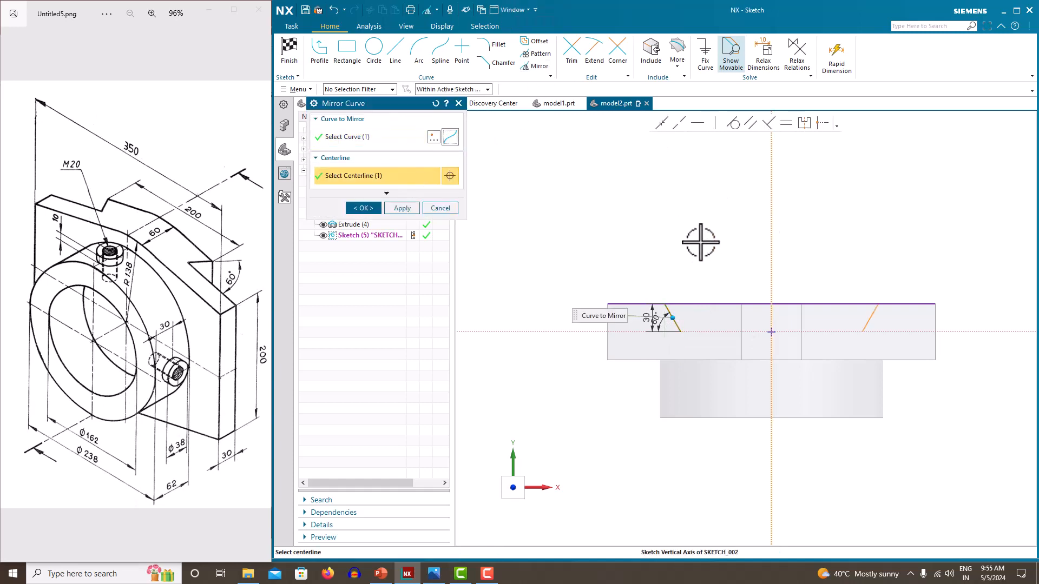
left_click(363, 208)
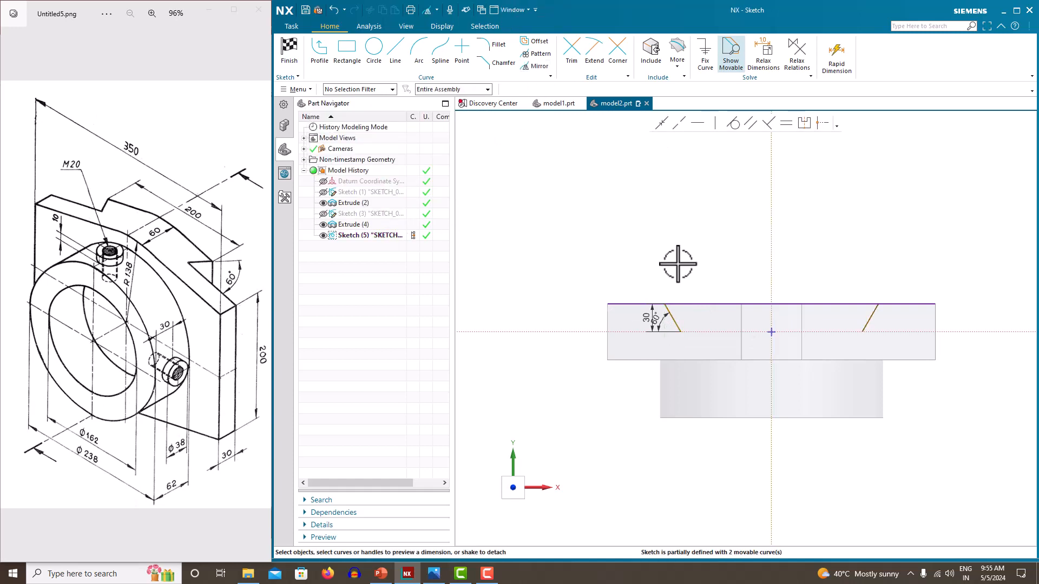
- Dimension the distance between the two slanted lines' endpoints on the rear edge as 200 mm
left_click(666, 305)
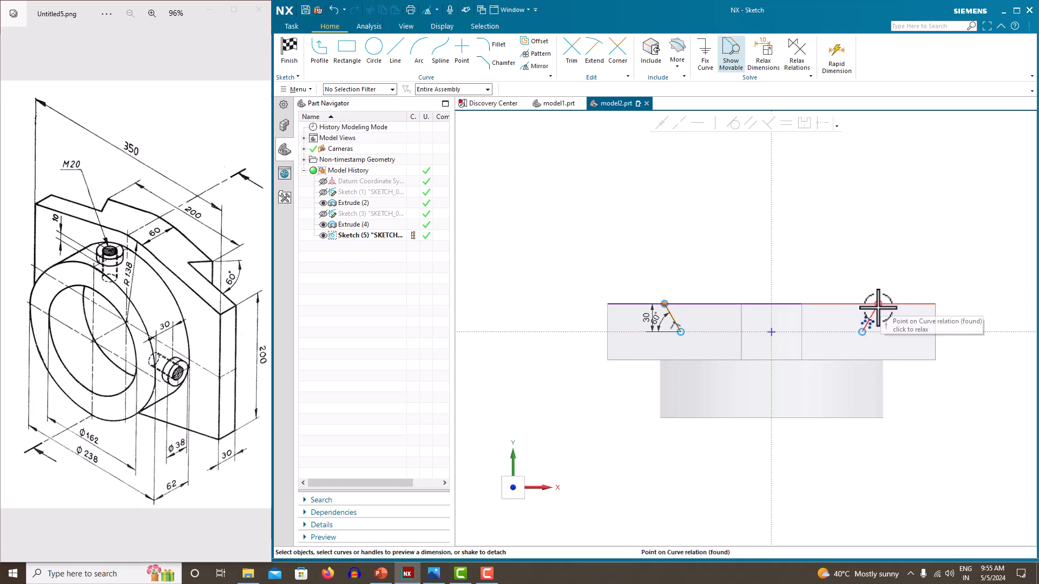
left_click(878, 304)
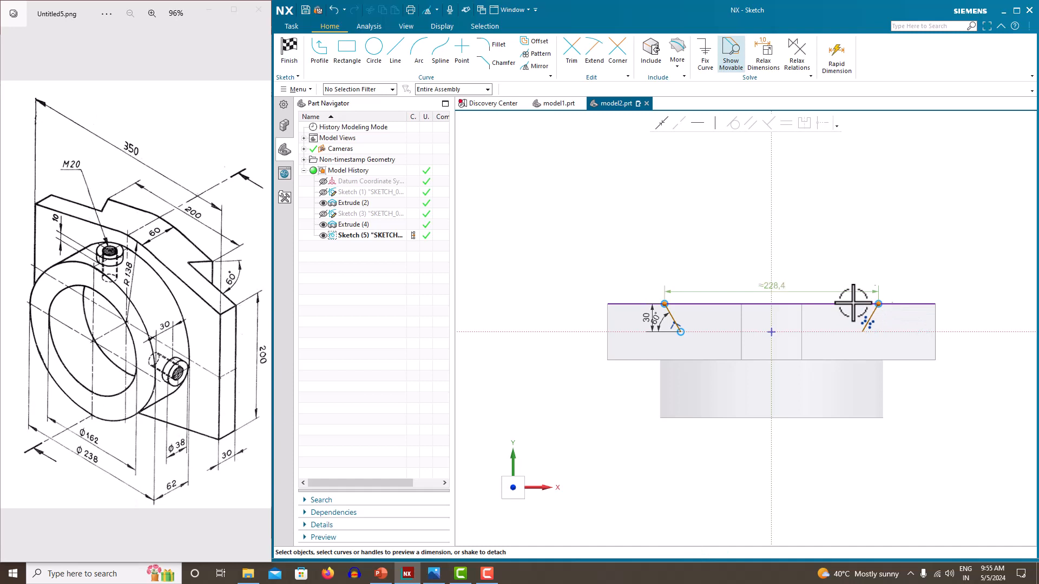
left_click(766, 290)
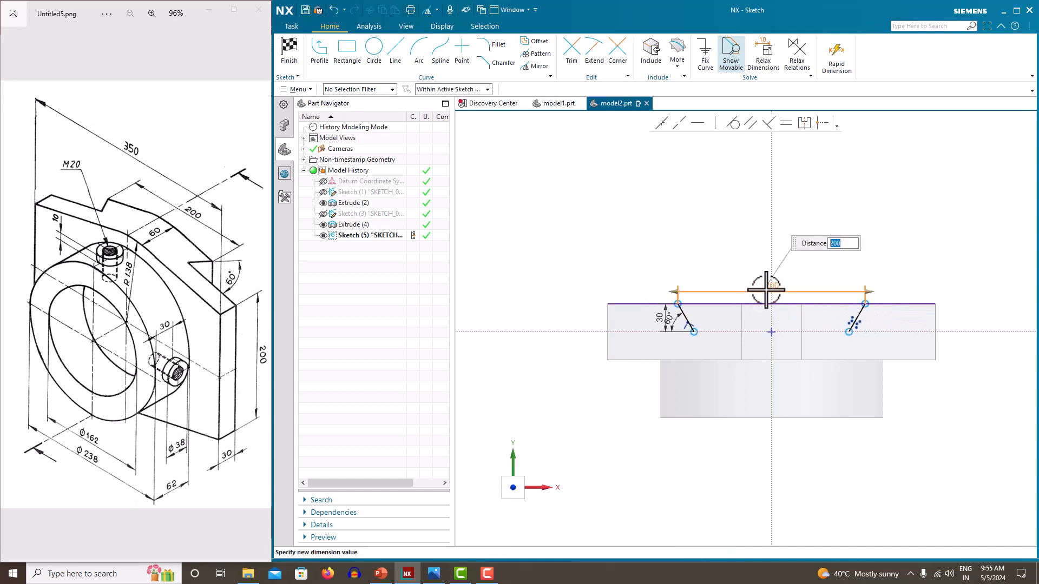
key("Return")
scroll(799, 307, "up", 2)
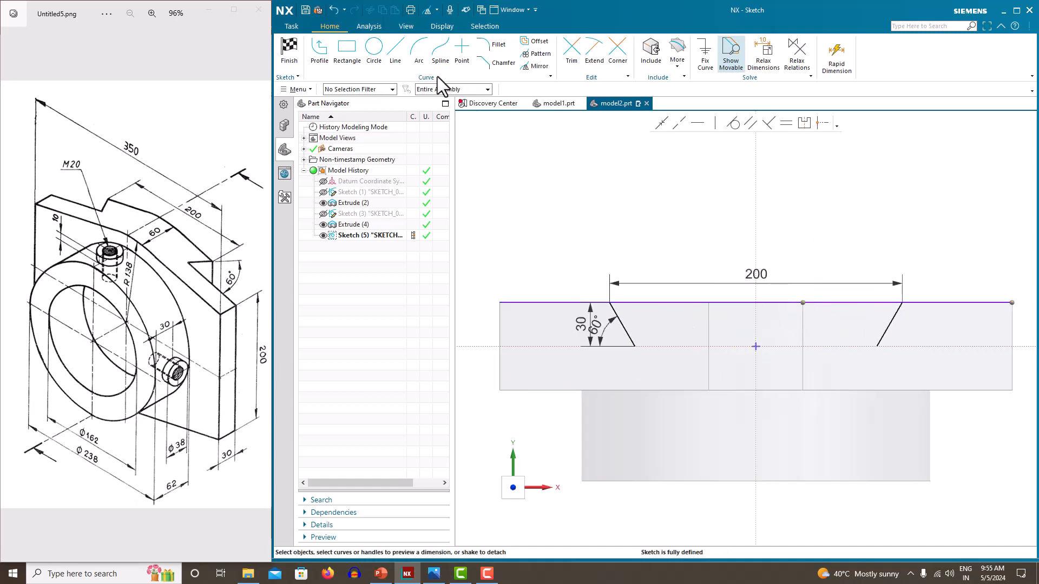
left_click(394, 60)
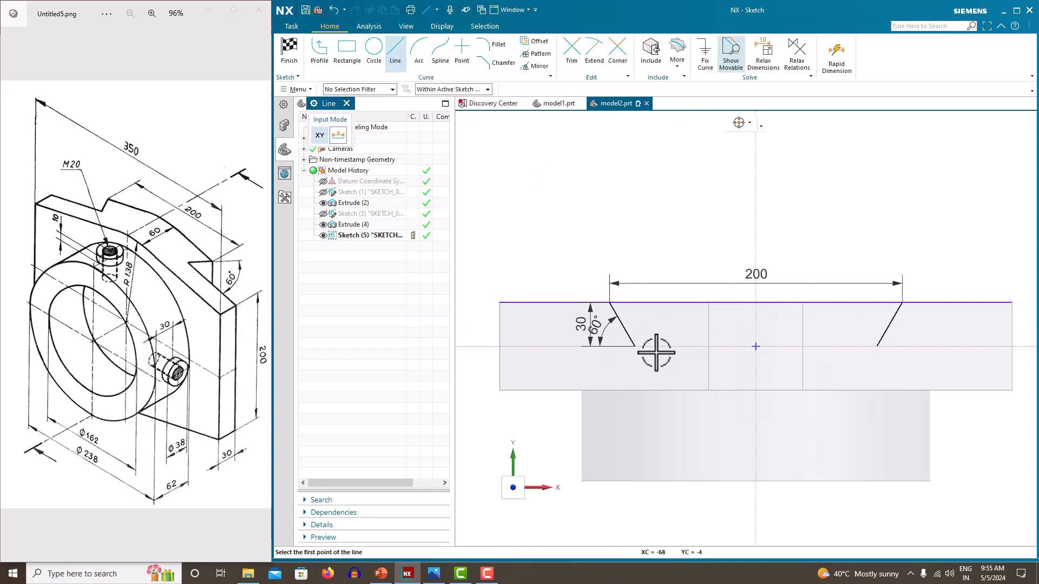
left_click(634, 346)
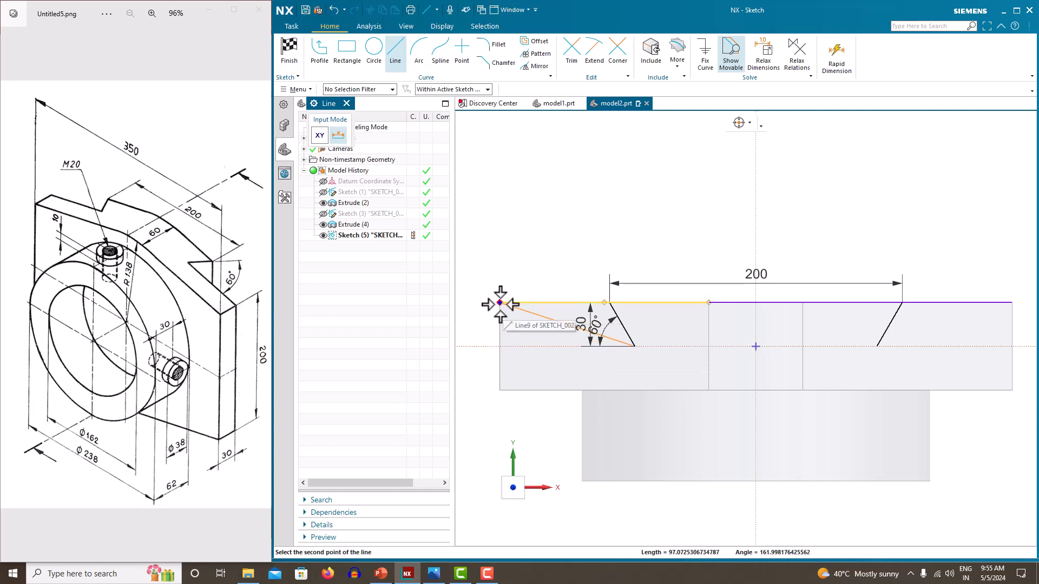
left_click(500, 346)
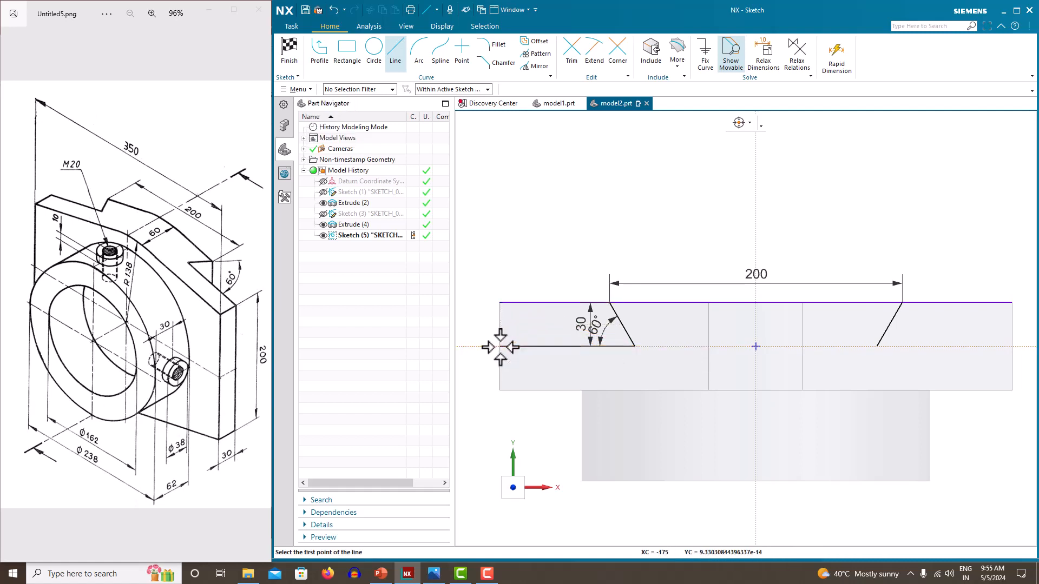
left_click(500, 303)
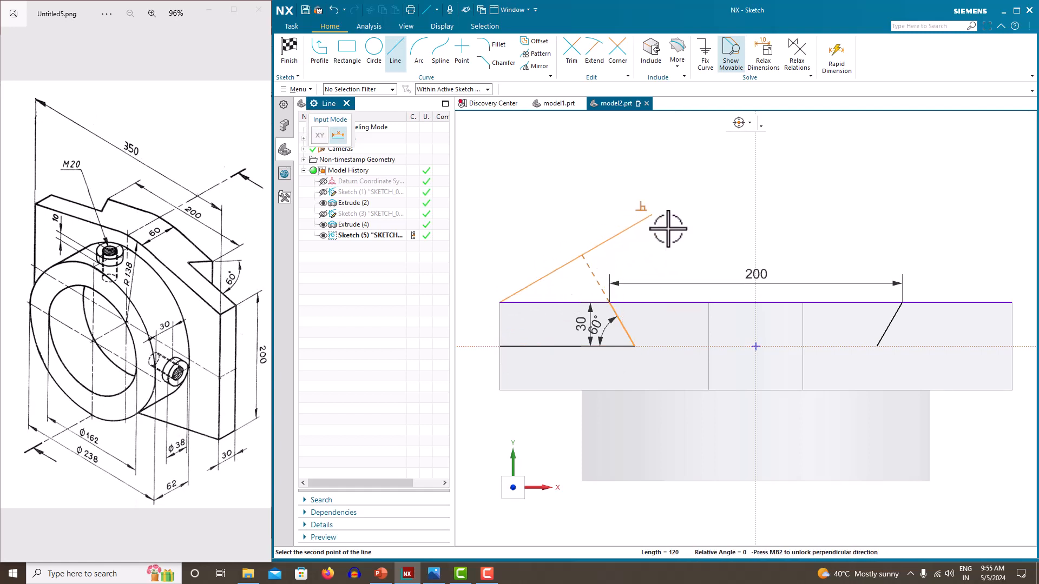
left_click(695, 223)
key("Escape")
left_click(667, 235)
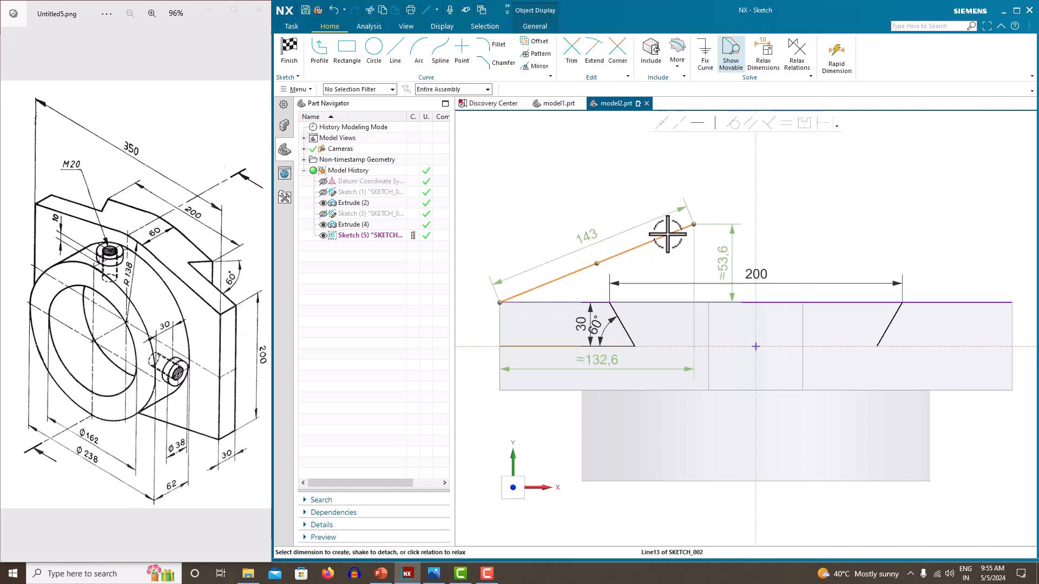
key("Delete")
left_click(569, 343)
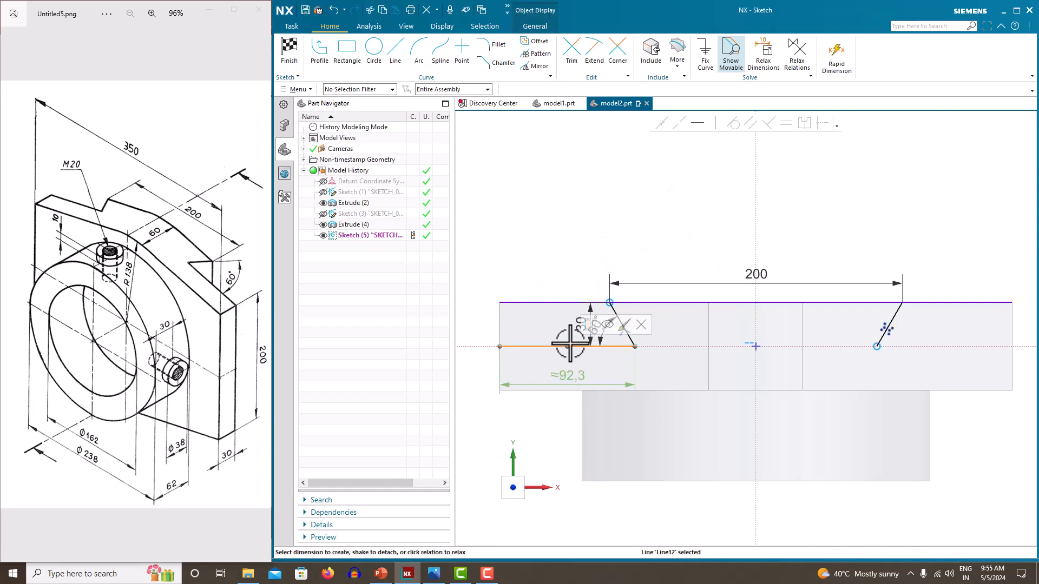
key("Delete")
- Close a Profile outline from the left slanted line's inner end, running about 104 mm past the plate's left end and back along the rear edge
left_click(325, 50)
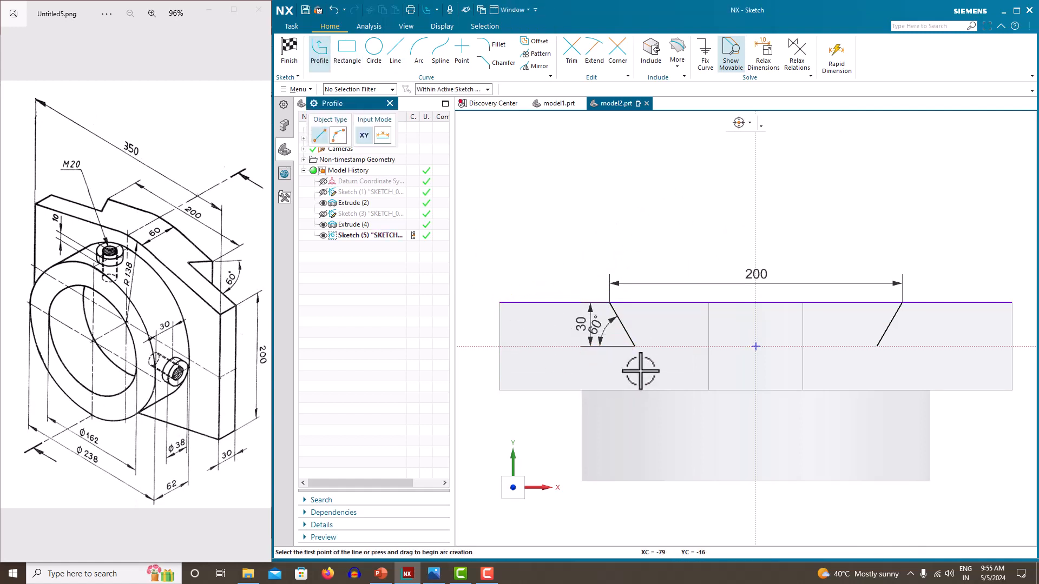
left_click(635, 346)
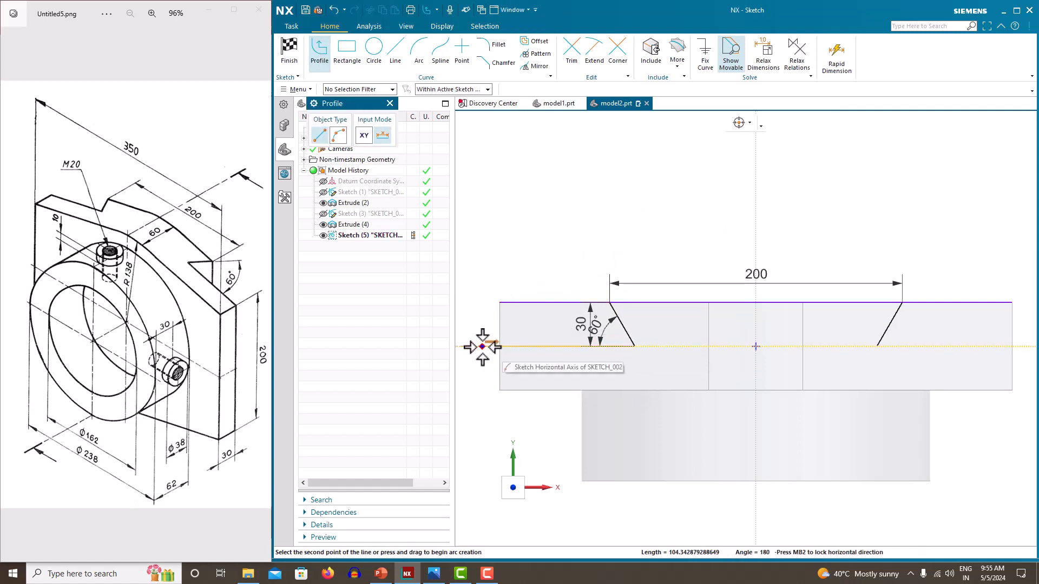
left_click(481, 347)
left_click(482, 303)
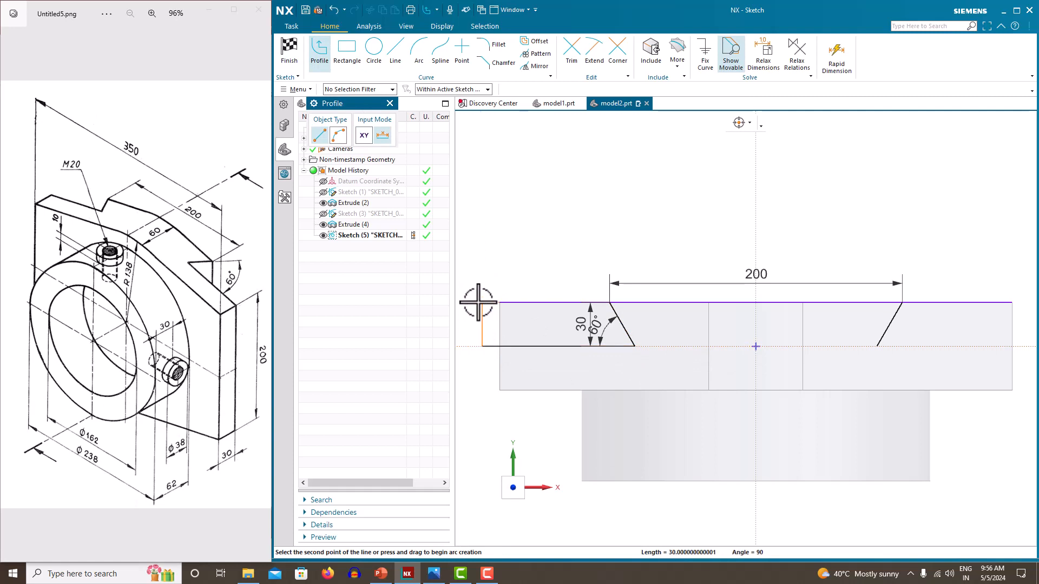
left_click(610, 303)
middle_click(578, 234)
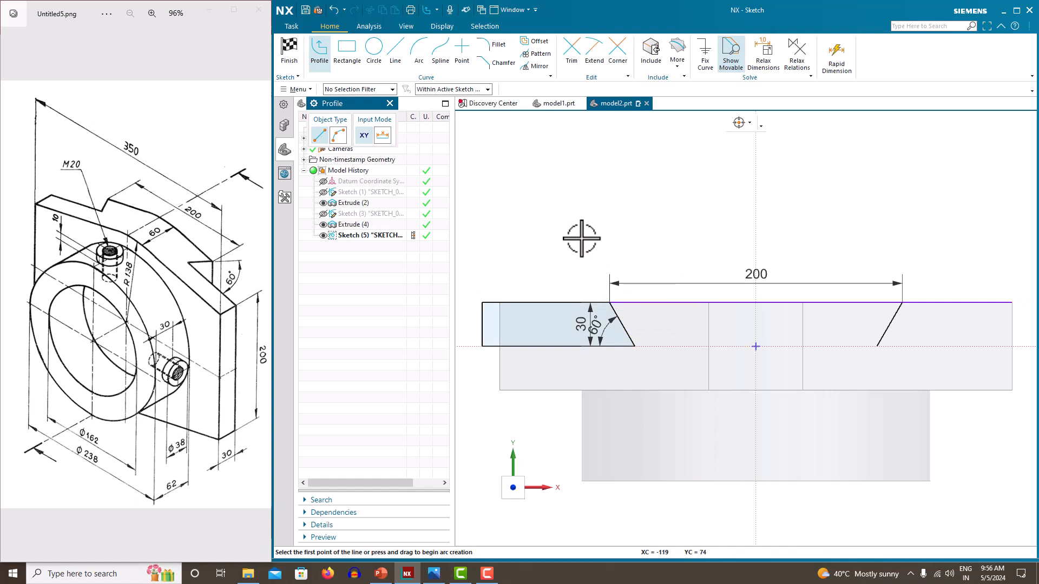
middle_click(582, 238)
- Close a matching Profile outline from the right slanted line's inner end, running about 115 mm past the plate's right end and back along the rear edge
scroll(561, 260, "down", 3)
scroll(723, 275, "up", 2)
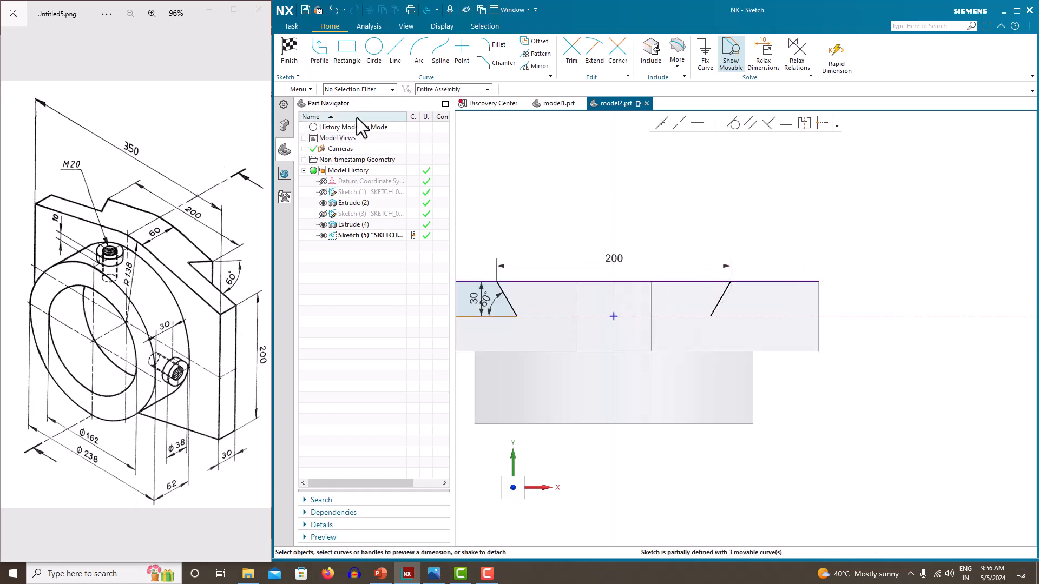
left_click(324, 56)
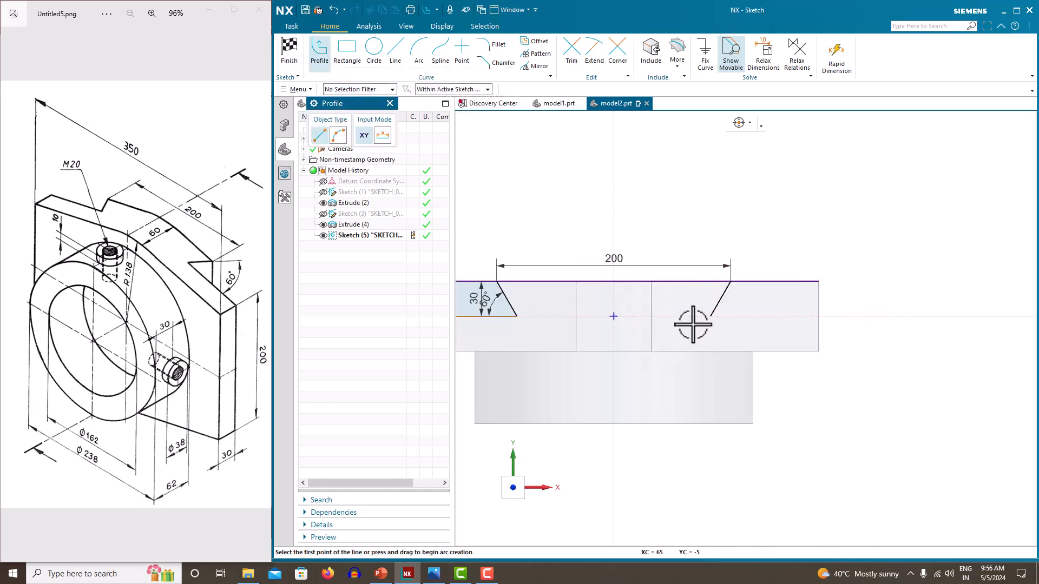
left_click(709, 316)
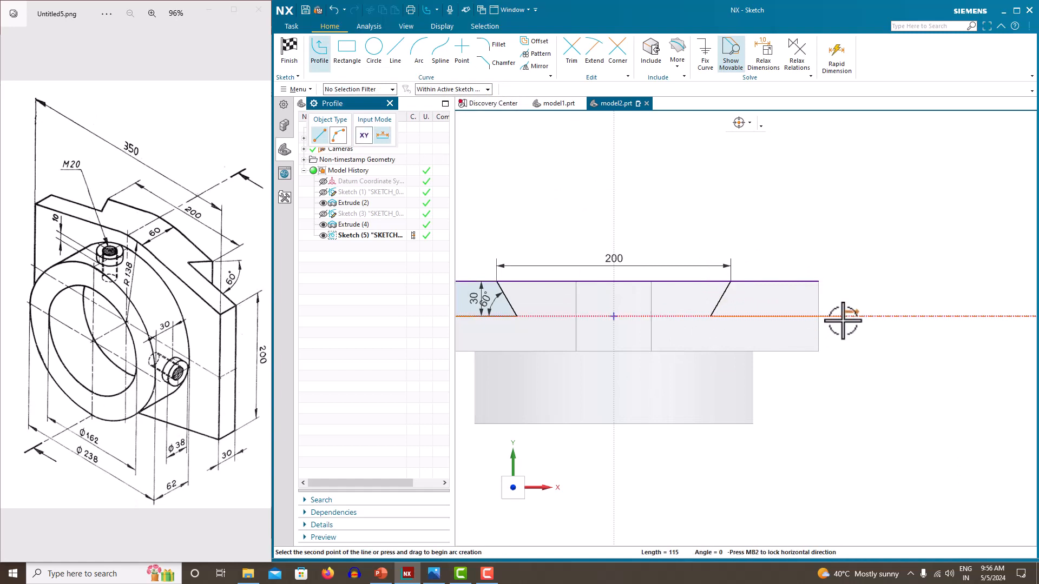
left_click(845, 282)
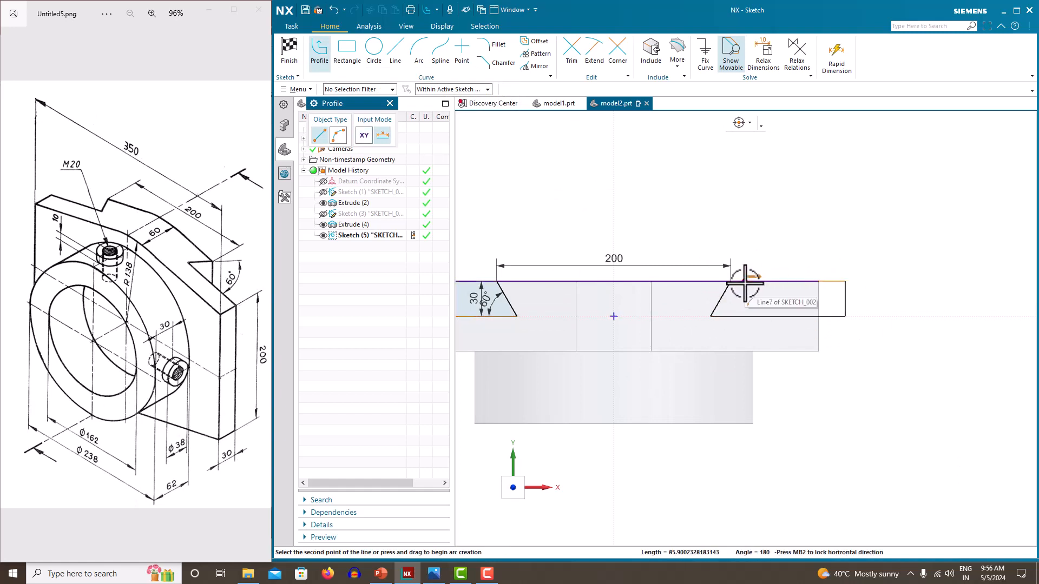
left_click(730, 282)
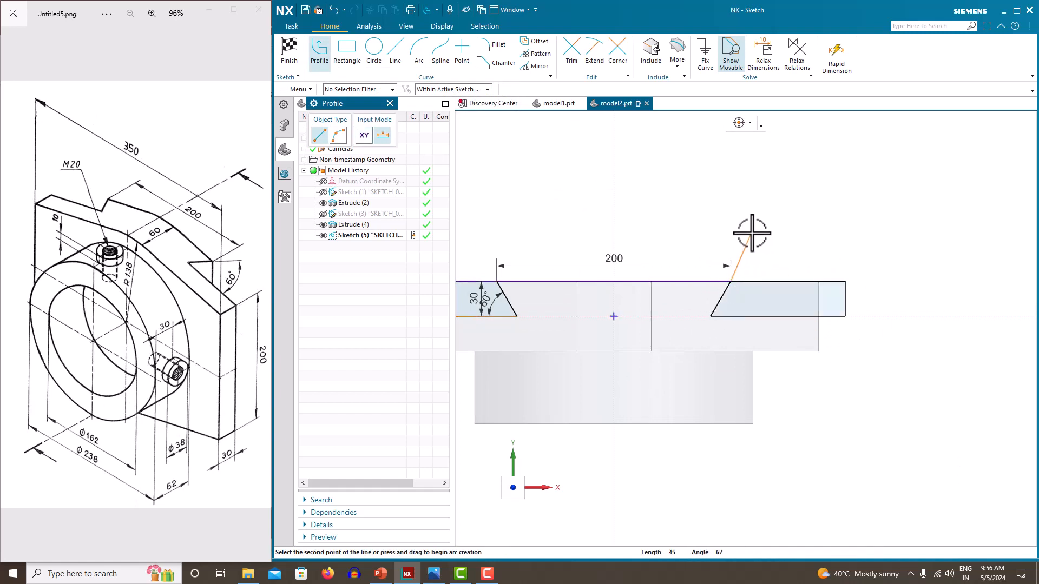
key("Escape")
key("Escape")
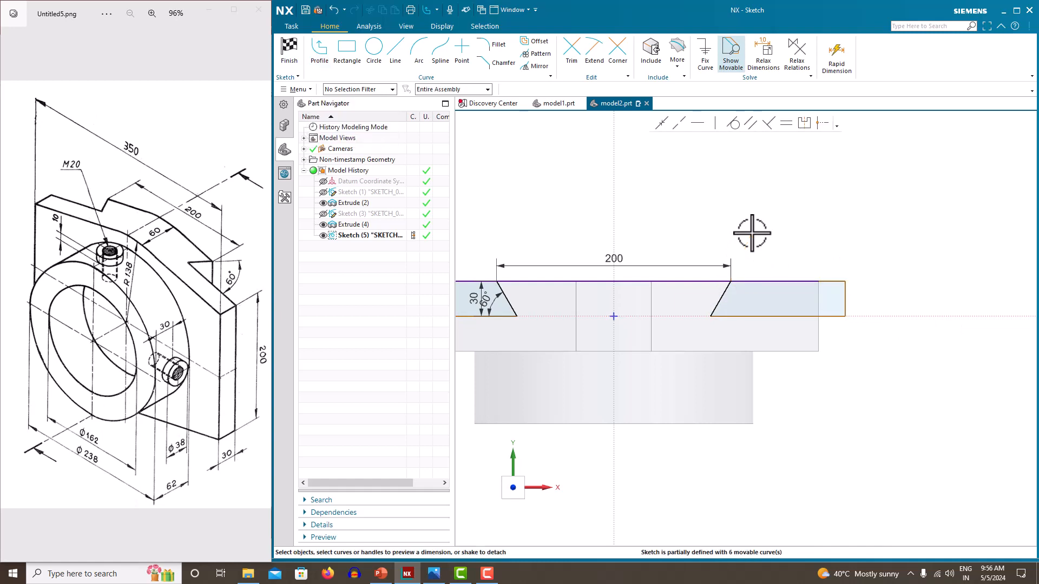
- Dimension the left outline's horizontal line along the axis as 100 mm
scroll(752, 234, "up", 2)
left_click(537, 285)
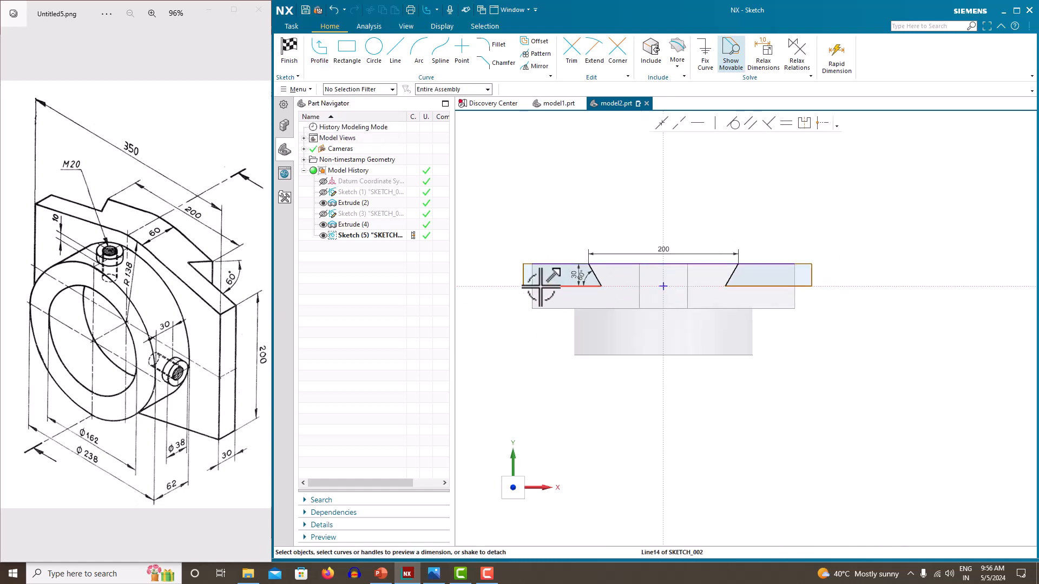
left_click(573, 306)
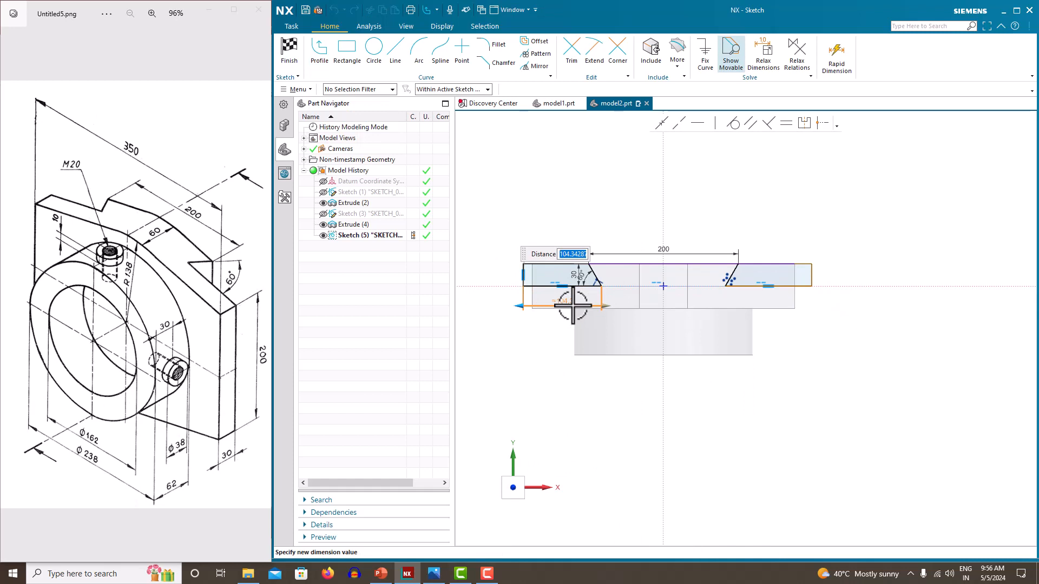
key("Return")
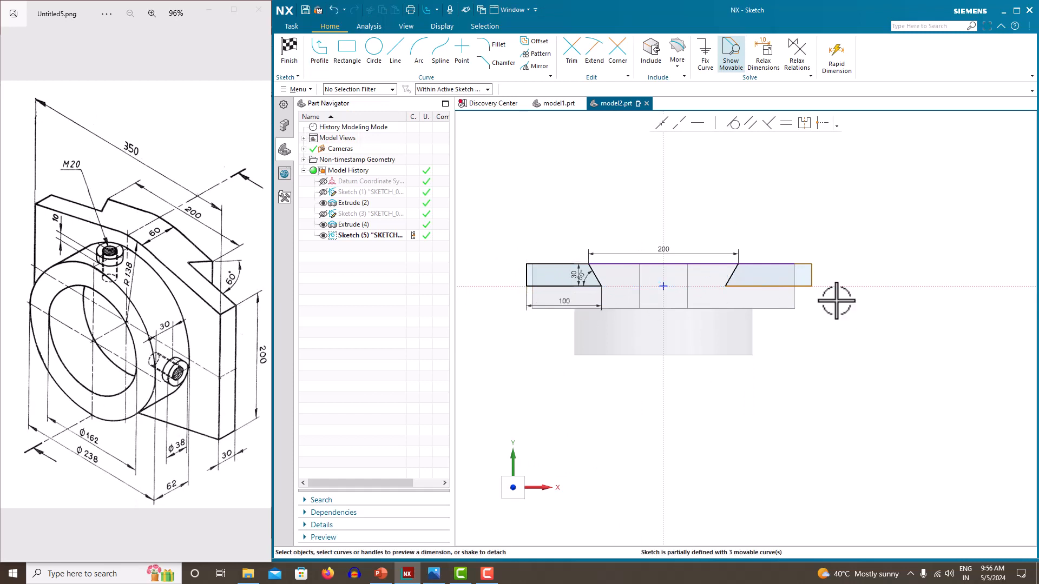
- Dimension the right outline's horizontal line along the axis as 100 mm and finish the sketch
left_click(732, 286)
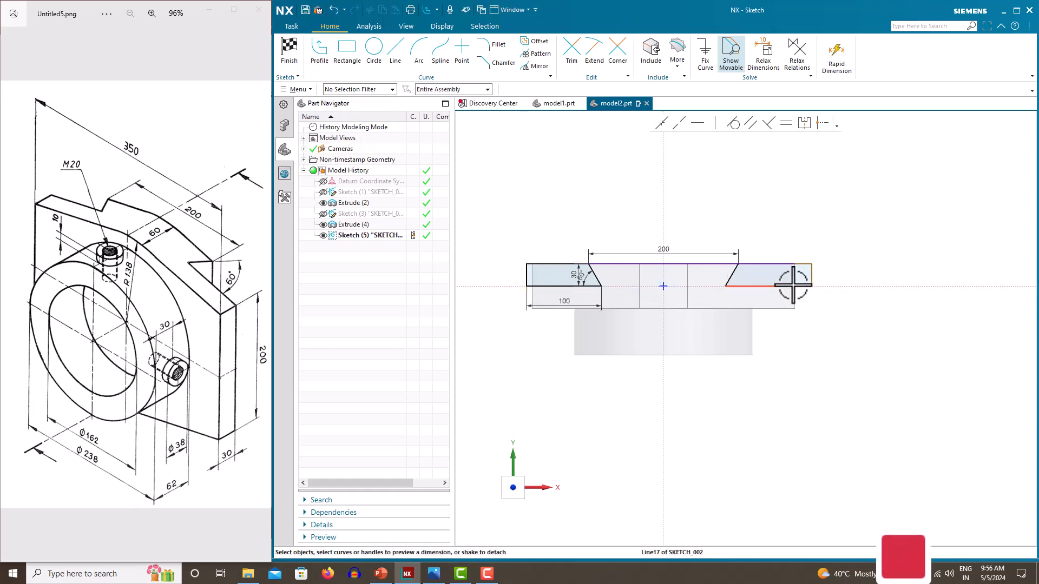
left_click(768, 308)
type("100")
key("Return")
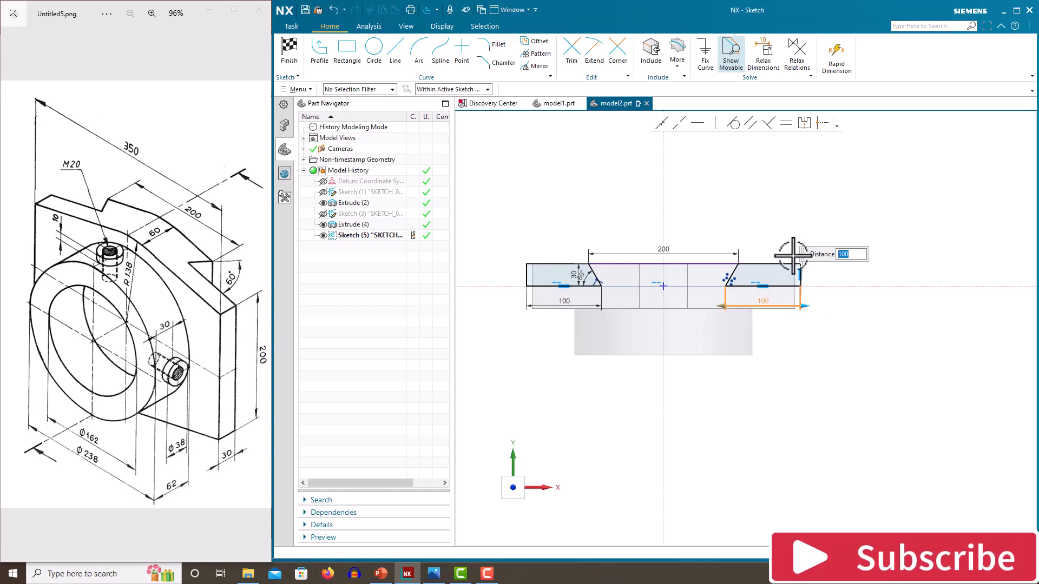
right_click(766, 189)
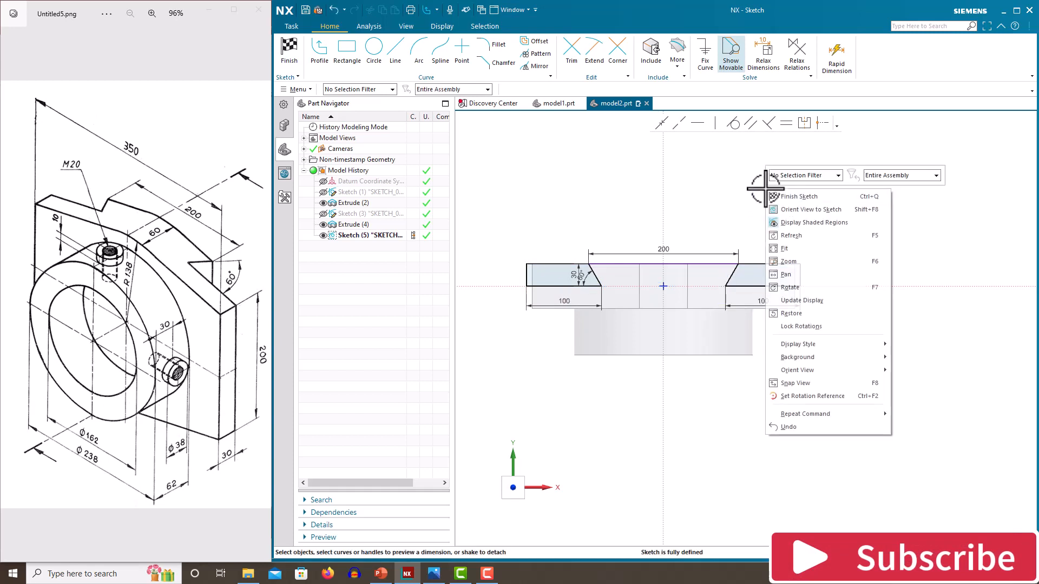
left_click(789, 198)
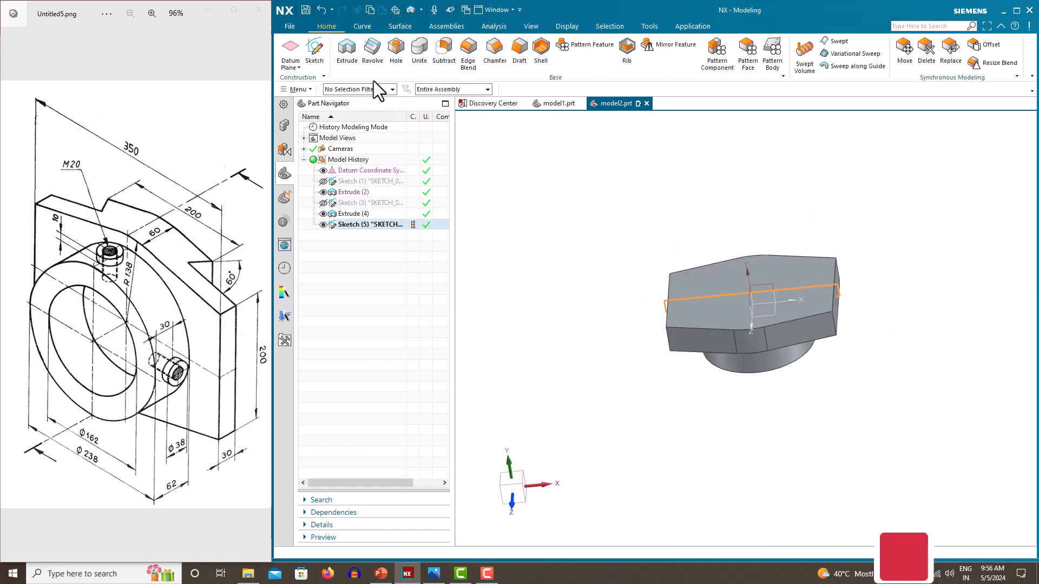
- Cut both dovetail side outlines through the plate with a symmetric Extrude 450 mm wide, and hide their sketch
left_click(352, 58)
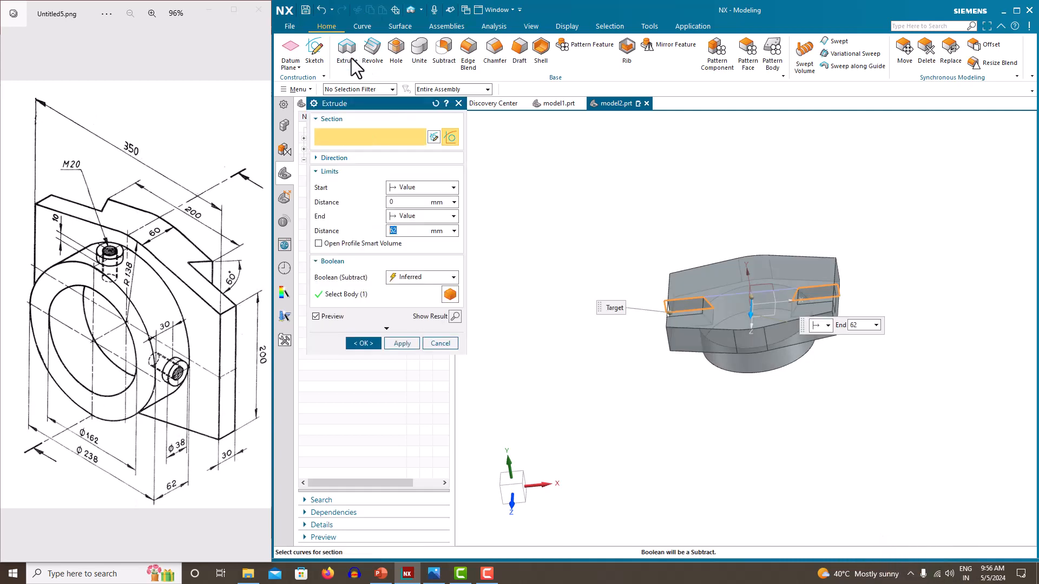
left_click(404, 216)
left_click(416, 251)
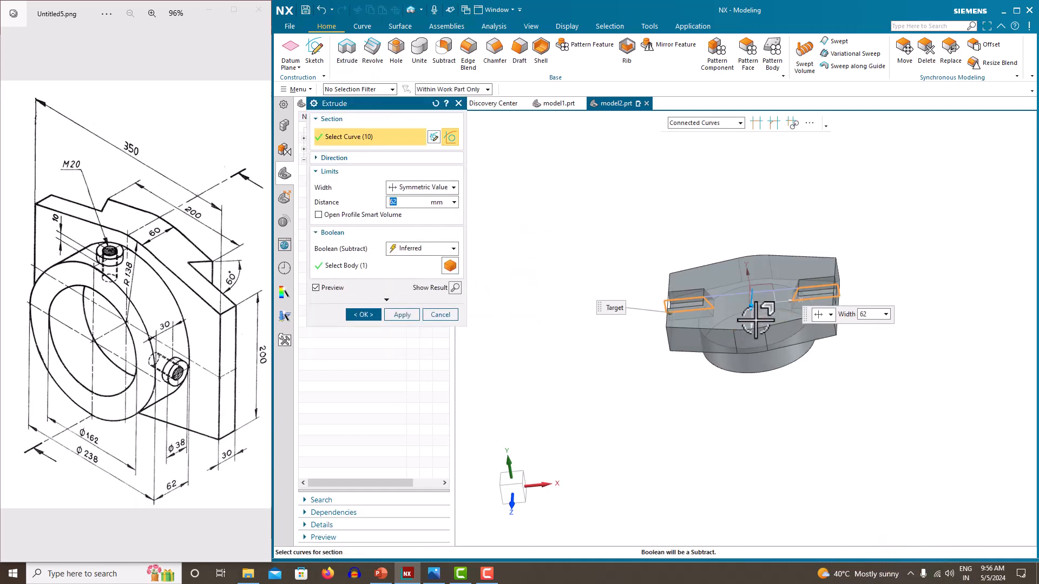
type("450")
key("Return")
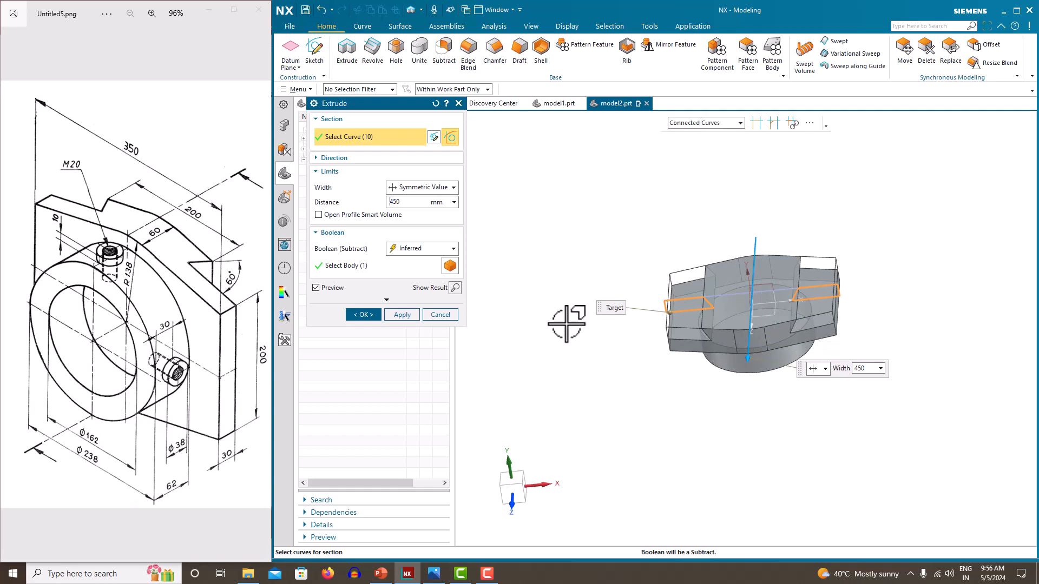
left_click(363, 314)
middle_click_drag(527, 323, 499, 295)
left_click(323, 225)
middle_click_drag(587, 274, 591, 288)
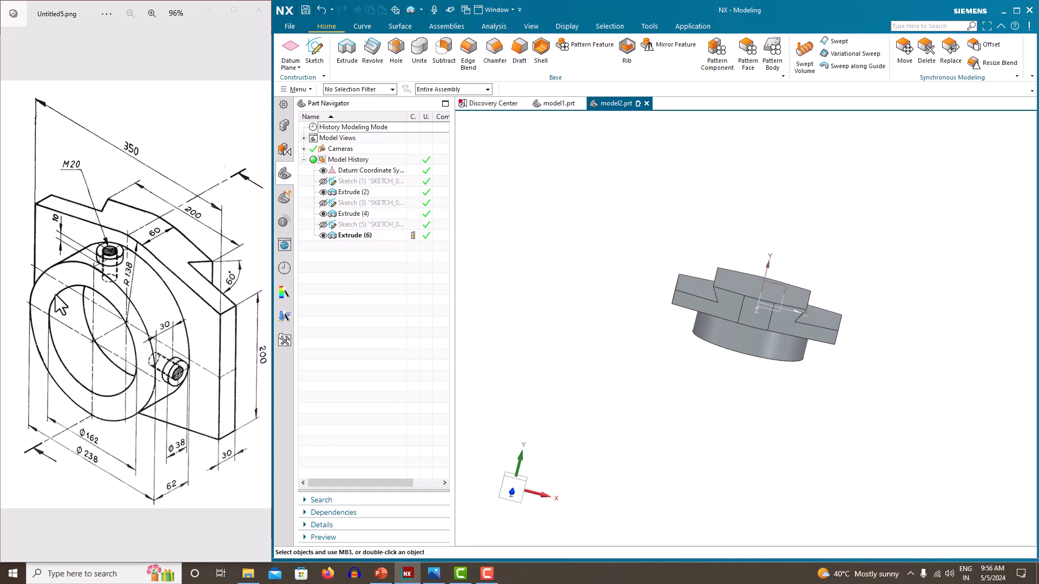
- Start a simple custom hole at the centre of the round boss's front face with a 162 mm diameter
middle_click_drag(652, 344, 659, 245)
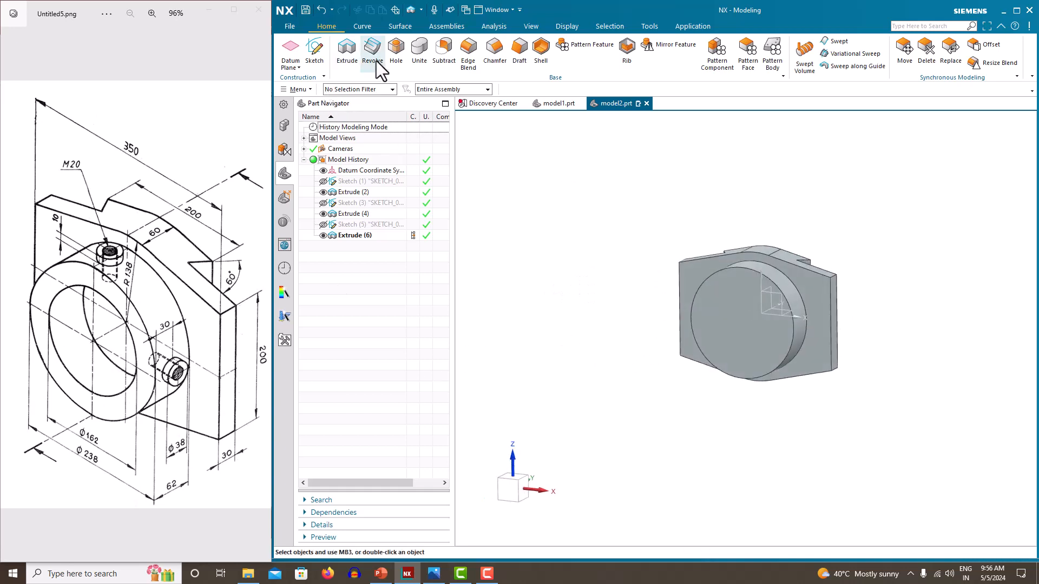
left_click(769, 279)
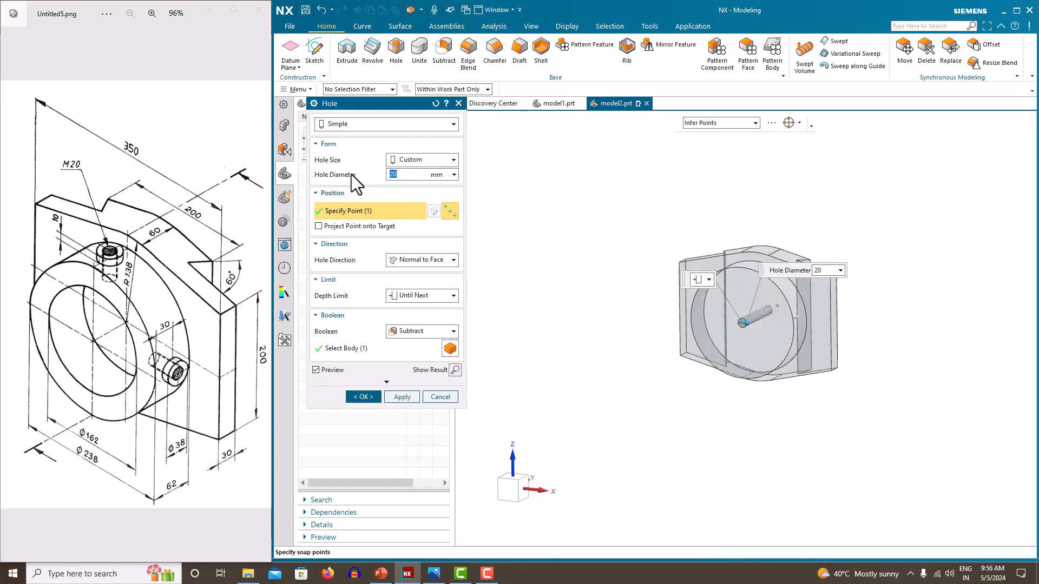
type("162")
key("Return")
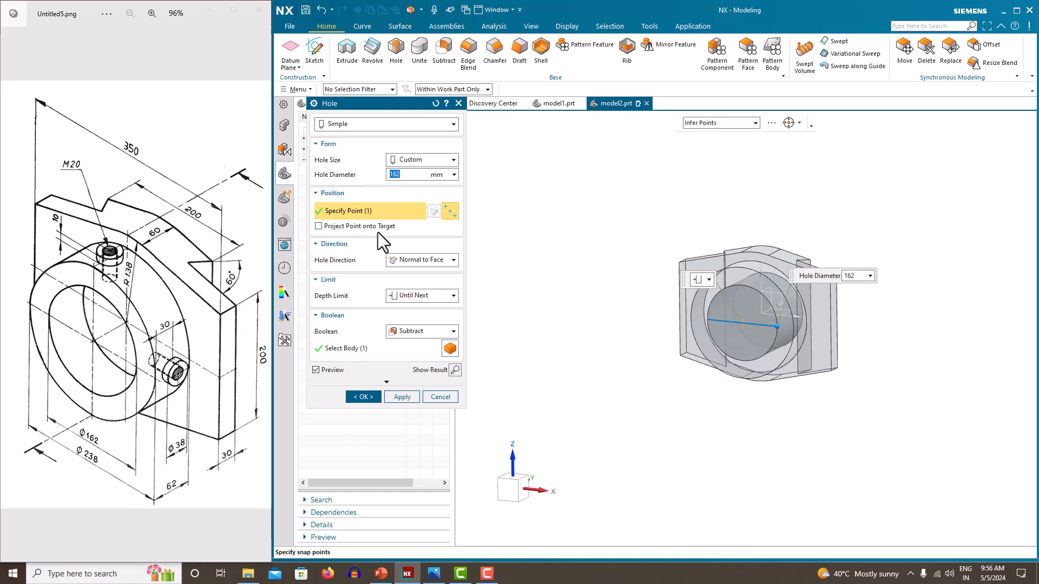
- Limit the hole by a depth value of 62 mm measured to the shoulder, and create it as a subtraction
left_click(410, 297)
left_click(411, 308)
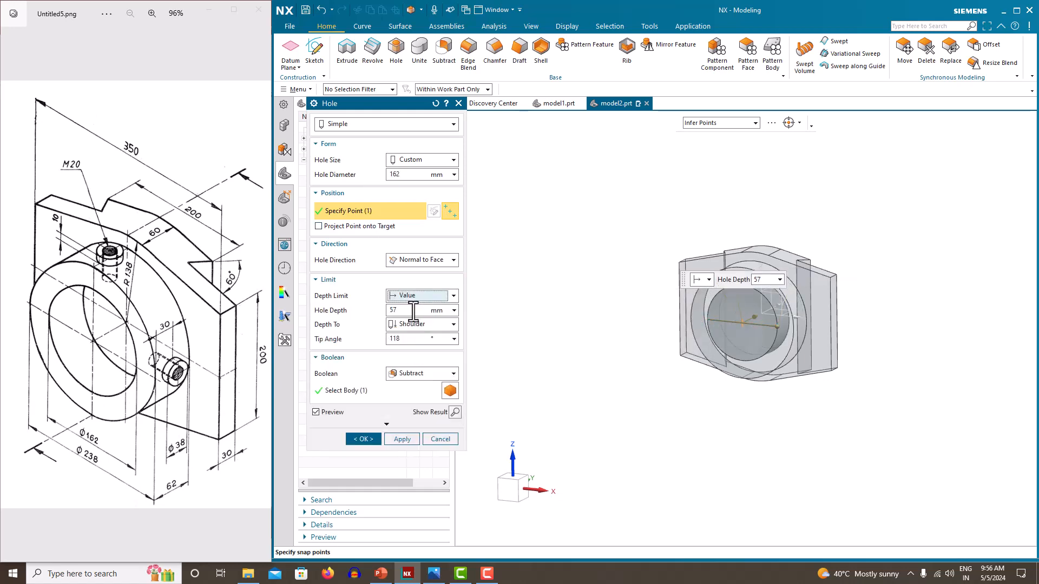
left_click(413, 310)
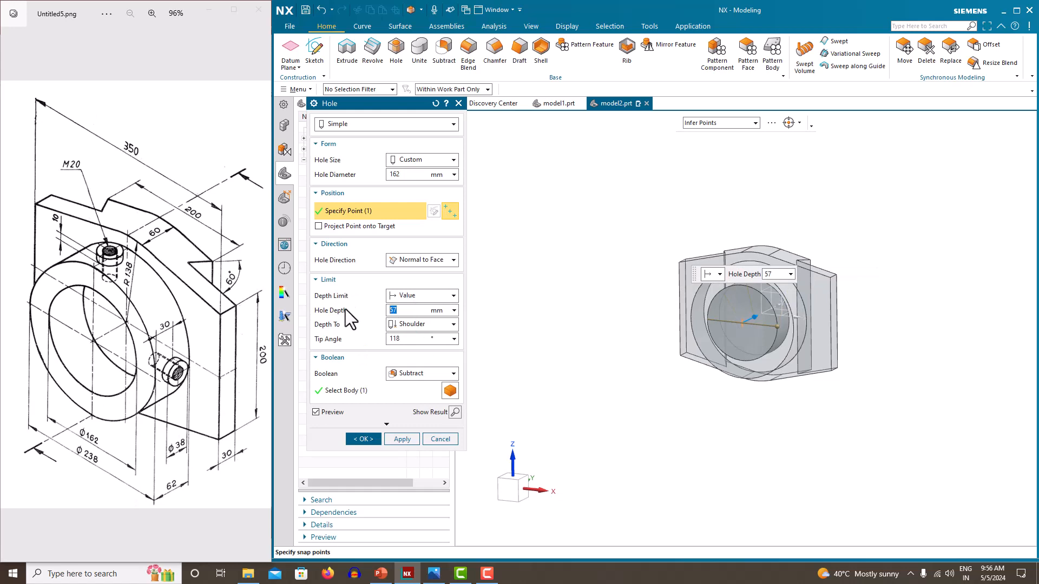
type("62")
key("Return")
left_click(411, 339)
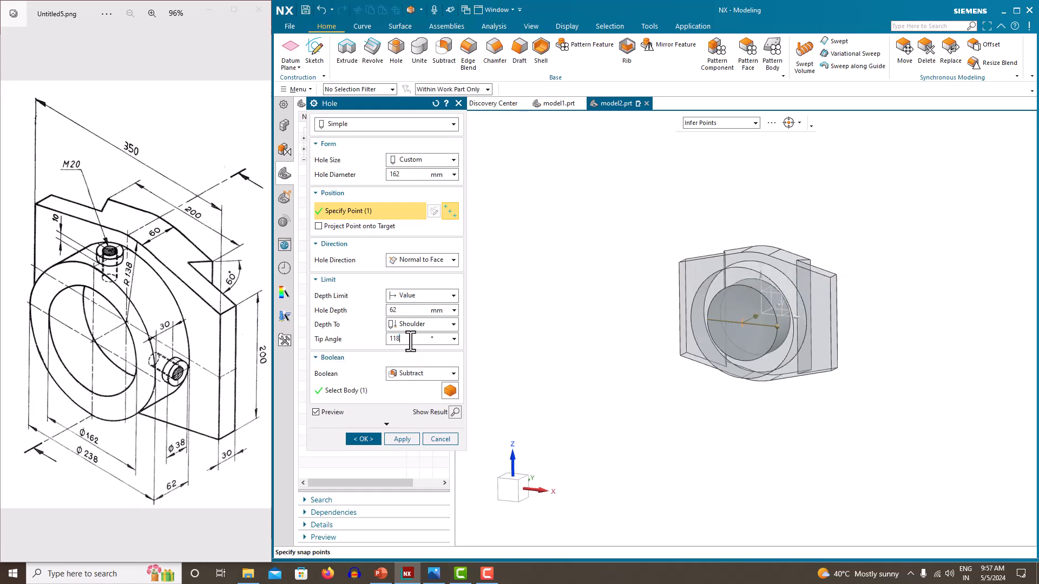
left_click(422, 326)
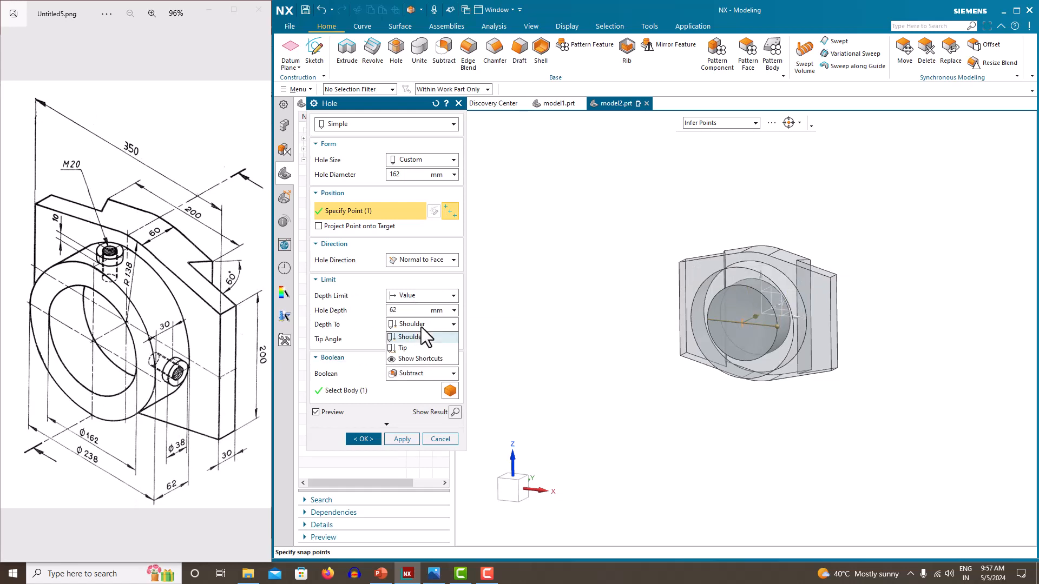
left_click(421, 329)
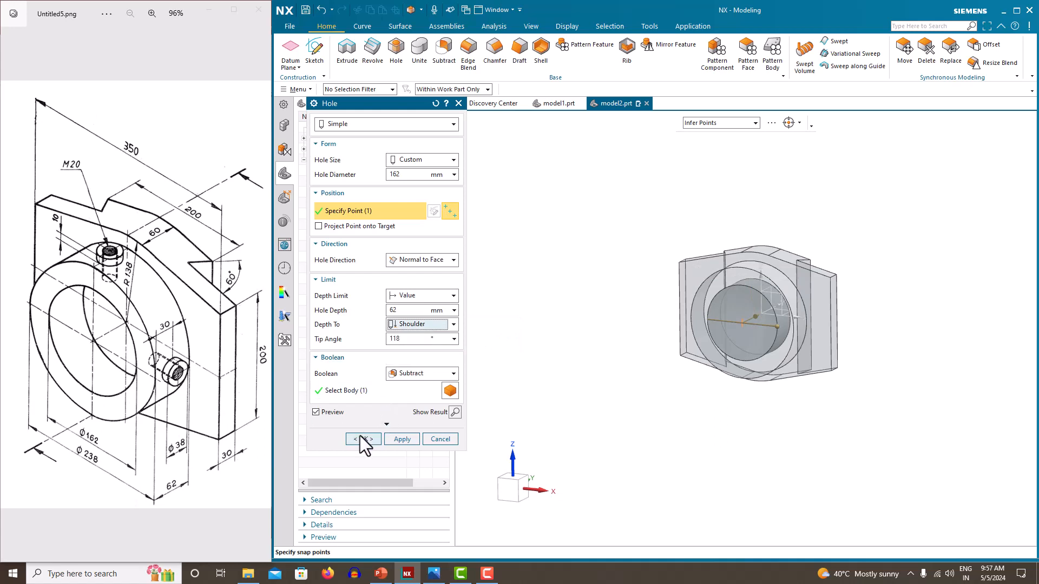
left_click(373, 434)
- Open the parameters of the 162 mm hole for editing
middle_click_drag(548, 301, 584, 276)
left_click(366, 246)
middle_click_drag(675, 320, 659, 335)
right_click(390, 250)
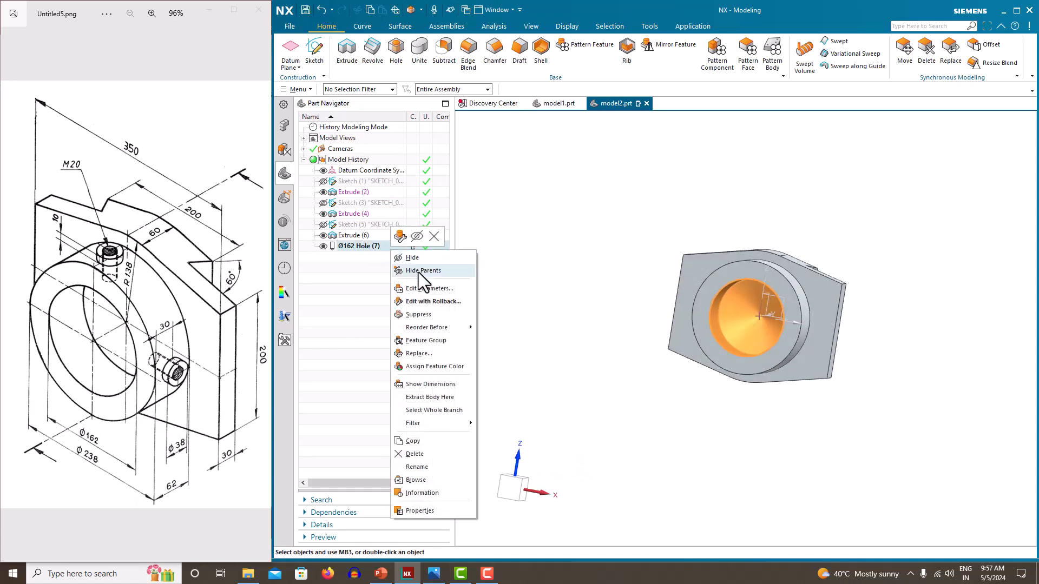
left_click(424, 286)
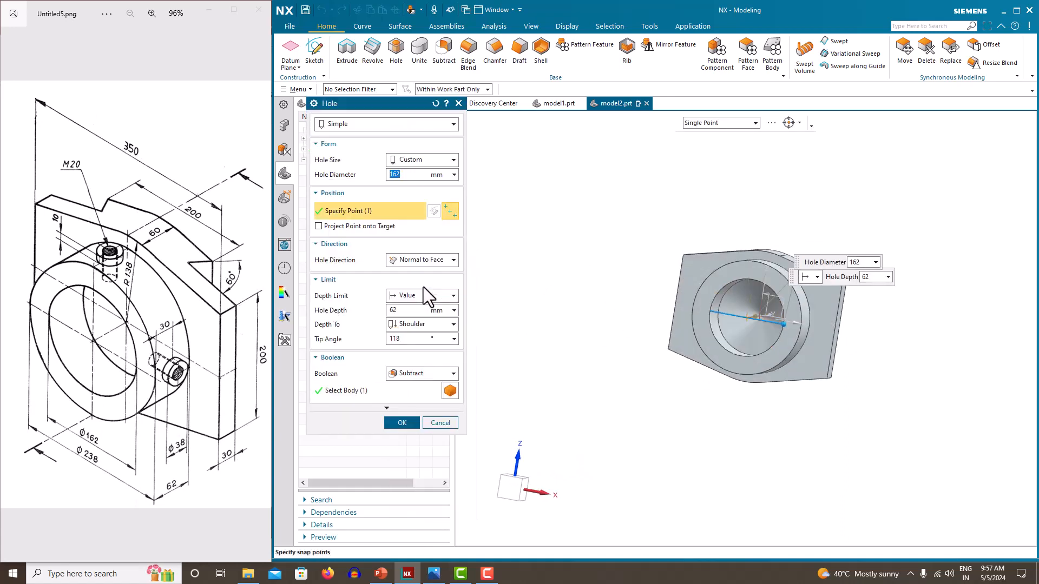
left_click(418, 161)
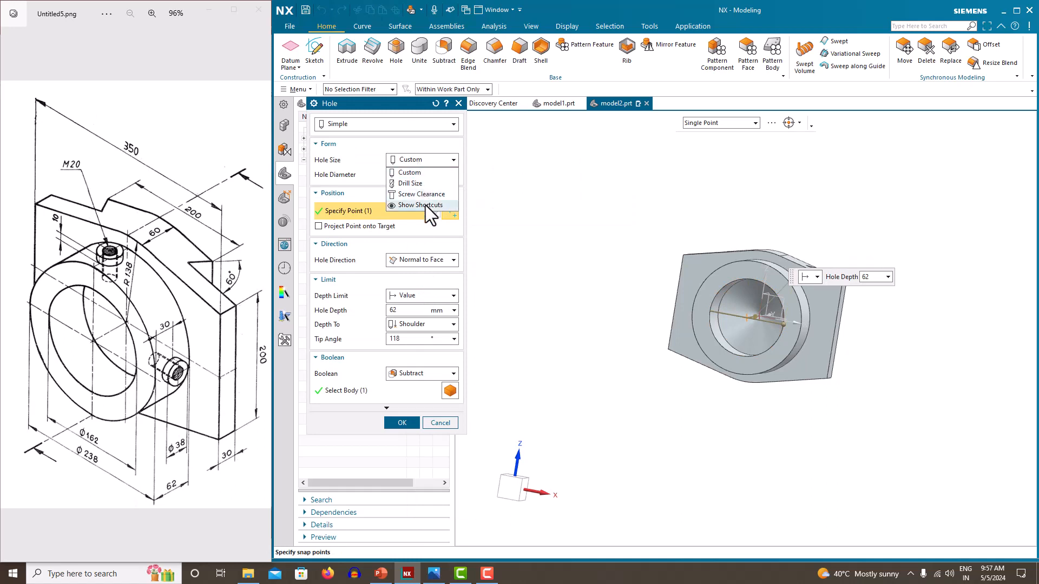
left_click(415, 171)
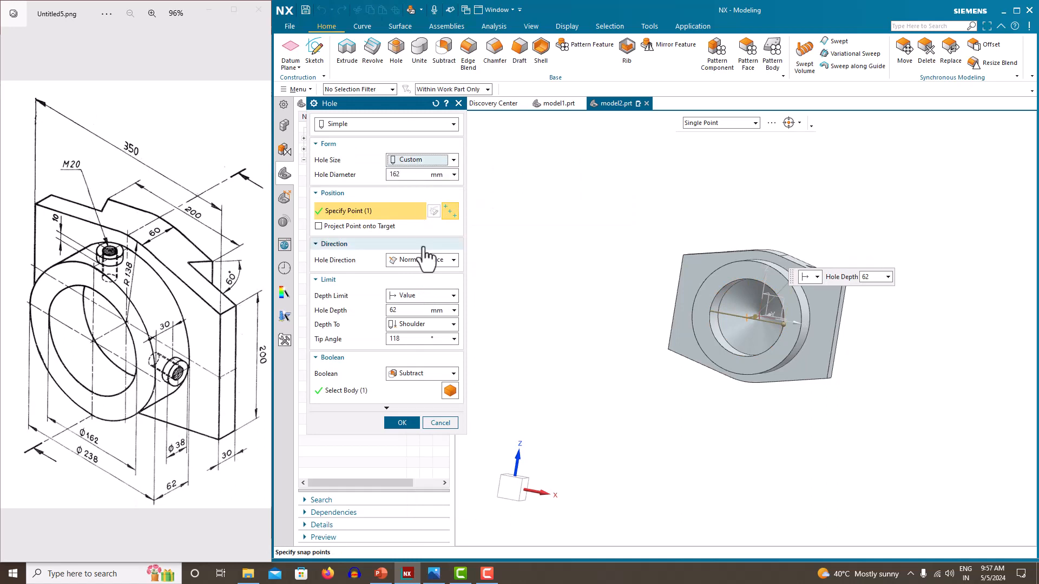
left_click(425, 294)
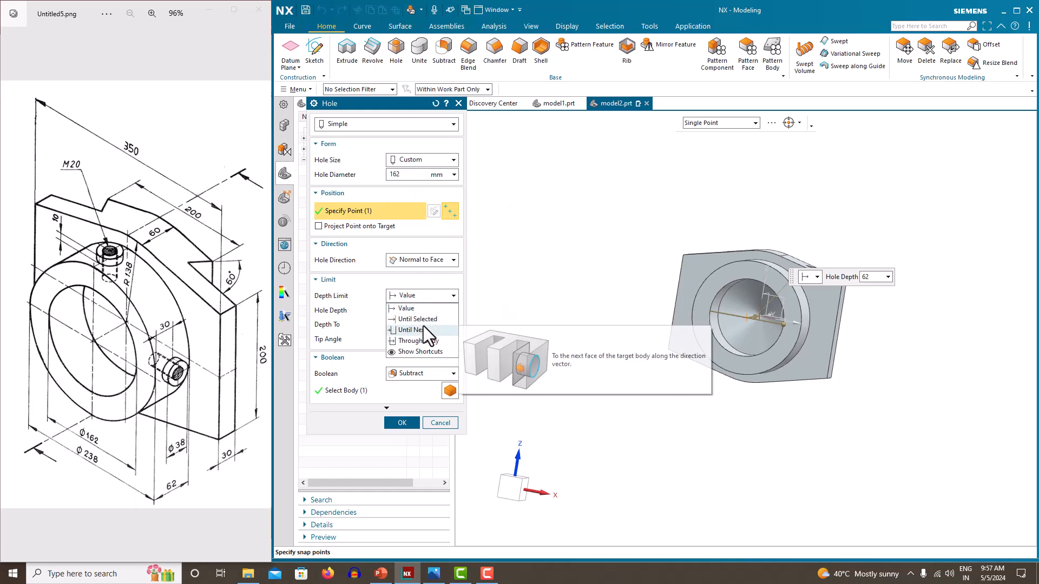
left_click(370, 335)
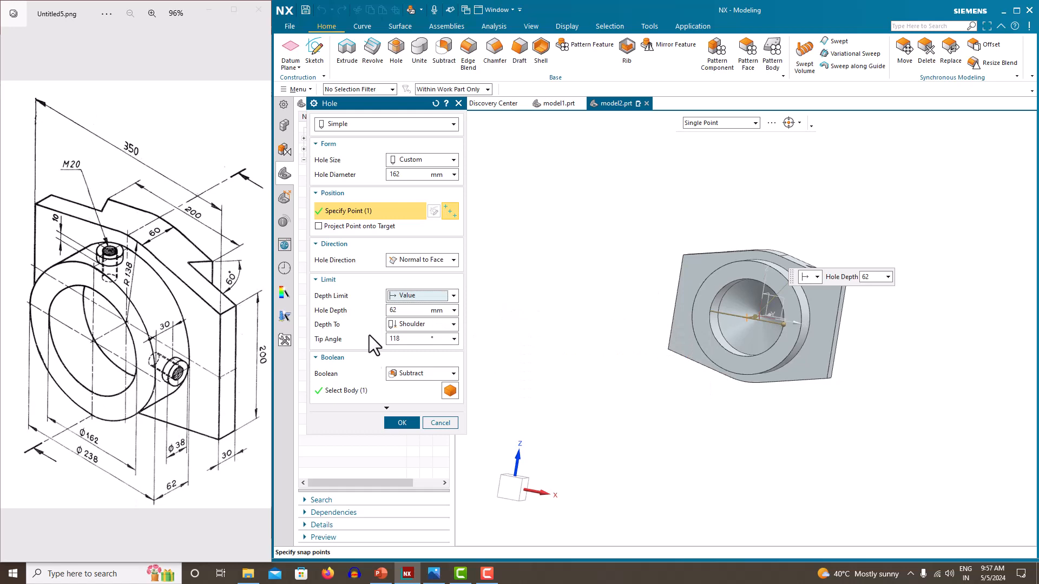
left_click(423, 324)
left_click(416, 348)
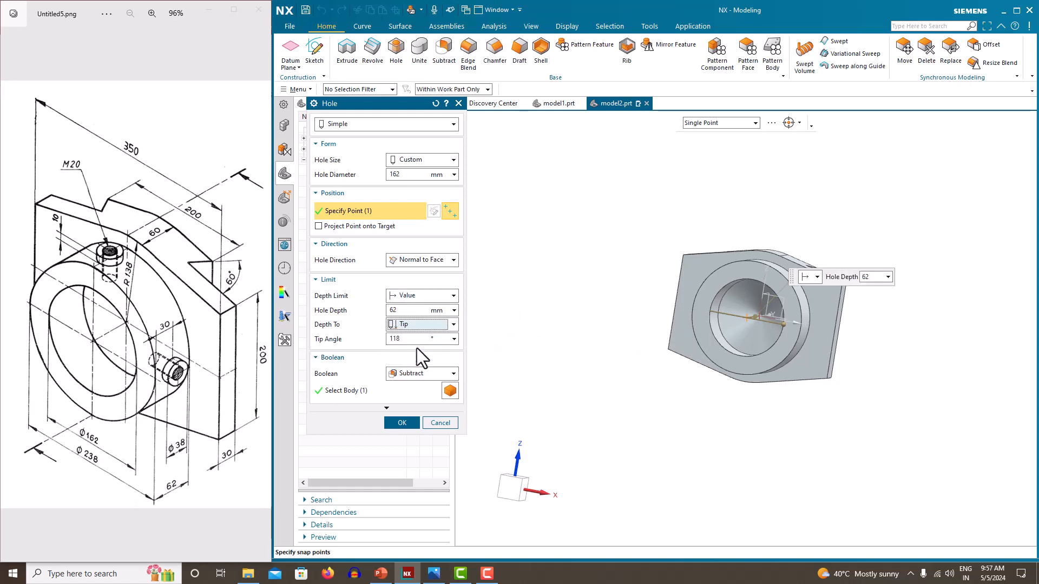
left_click(417, 323)
left_click(414, 336)
- Set the hole's tip angle to 0° so it ends flat, and accept the edit
left_click(413, 339)
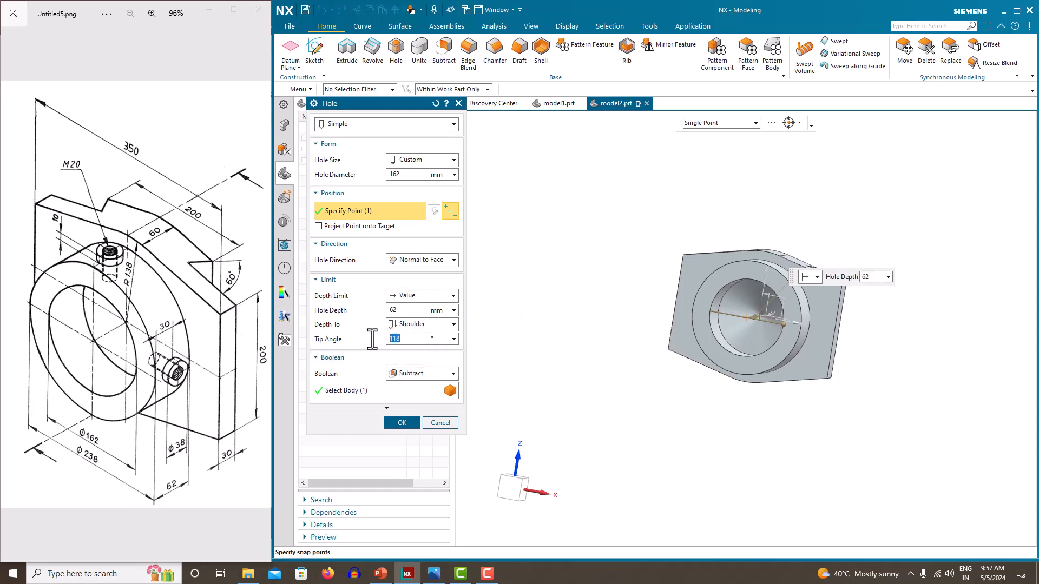
key("Return")
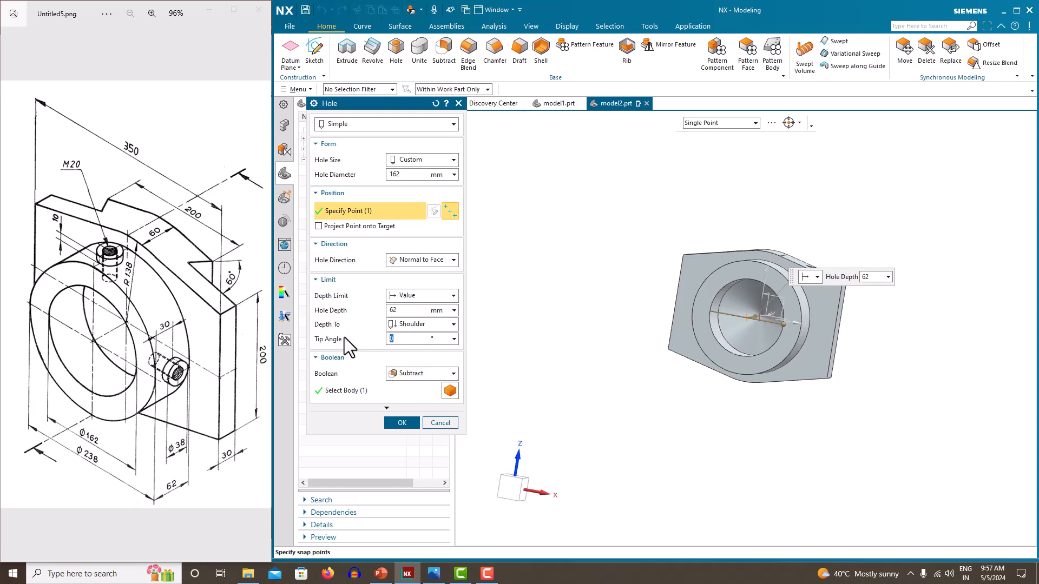
middle_click(542, 326)
middle_click_drag(545, 324, 584, 304)
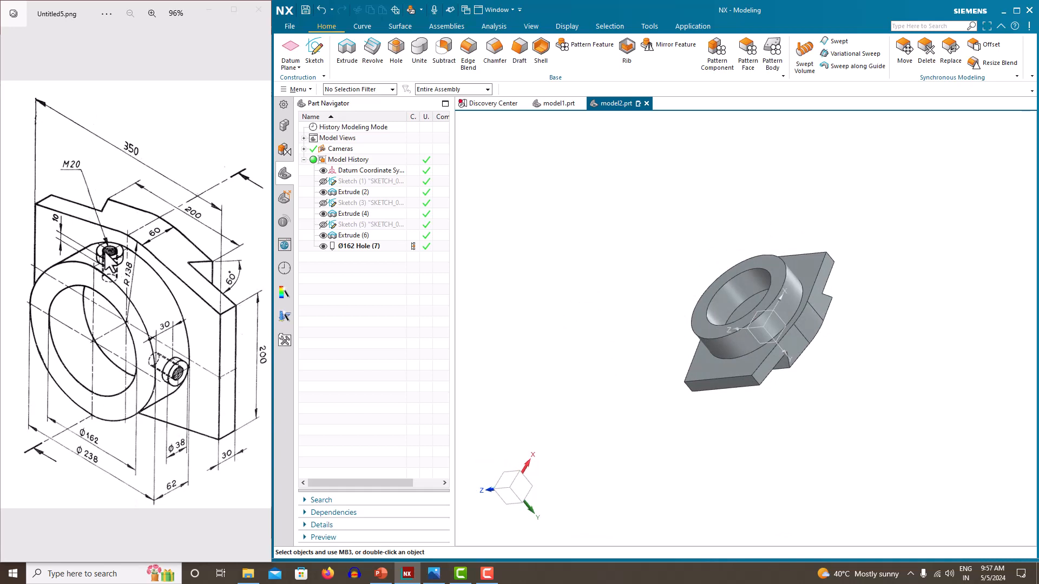
- Create a datum plane offset 238/2 mm upward from the coordinate system's horizontal plane, enlarged to extend beyond the bracket
middle_click_drag(523, 275, 551, 417)
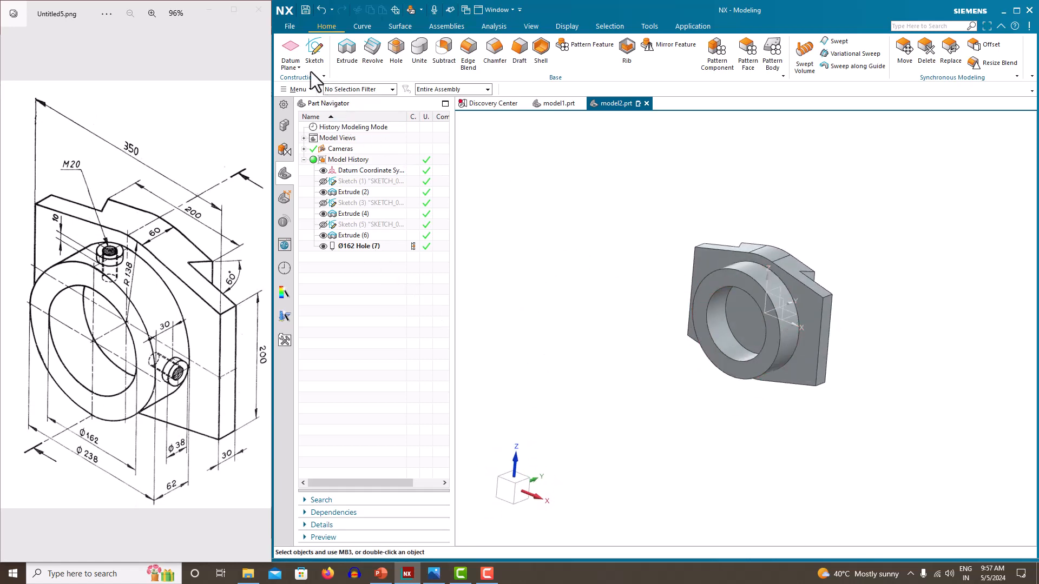
left_click(290, 49)
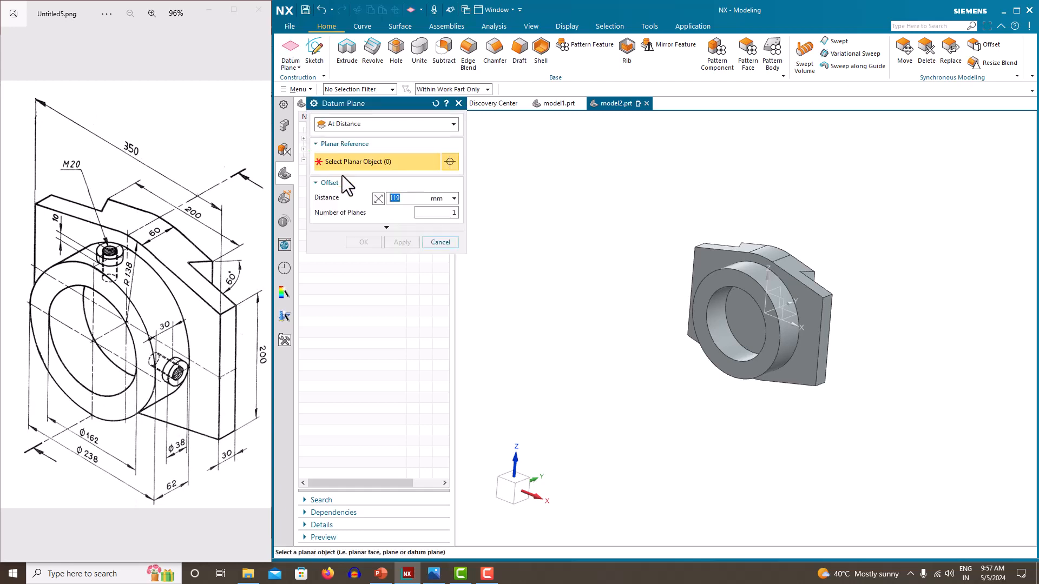
left_click(796, 316)
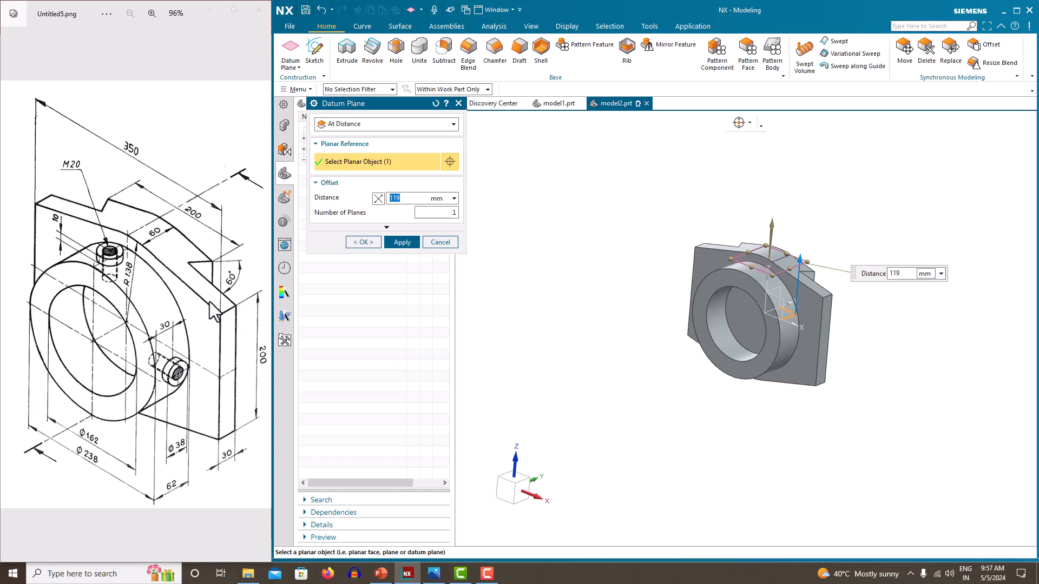
mouse_move(575, 371)
middle_mouse_down()
mouse_move(608, 399)
mouse_move(584, 376)
middle_mouse_up()
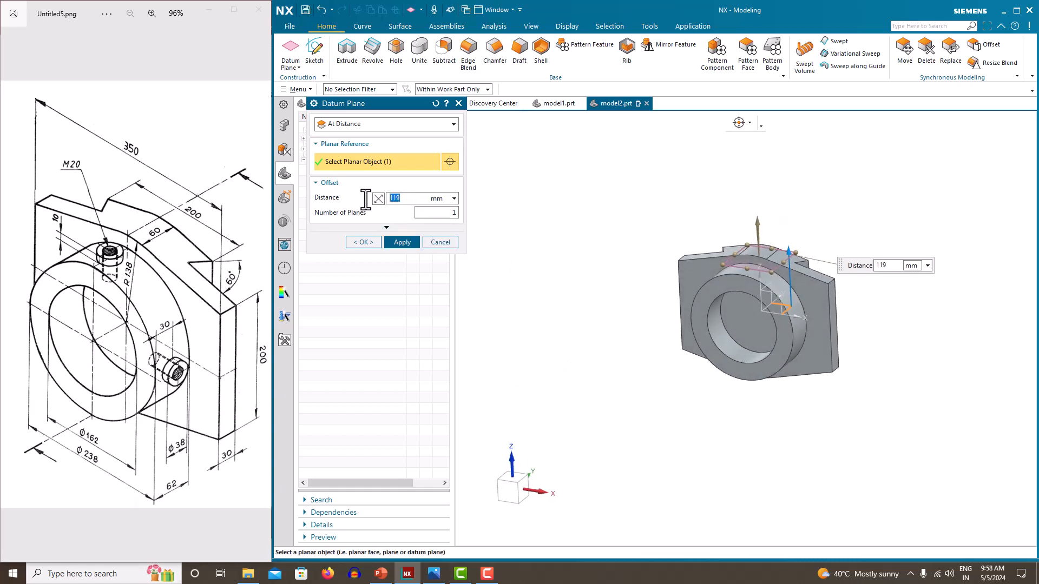
type("238/2")
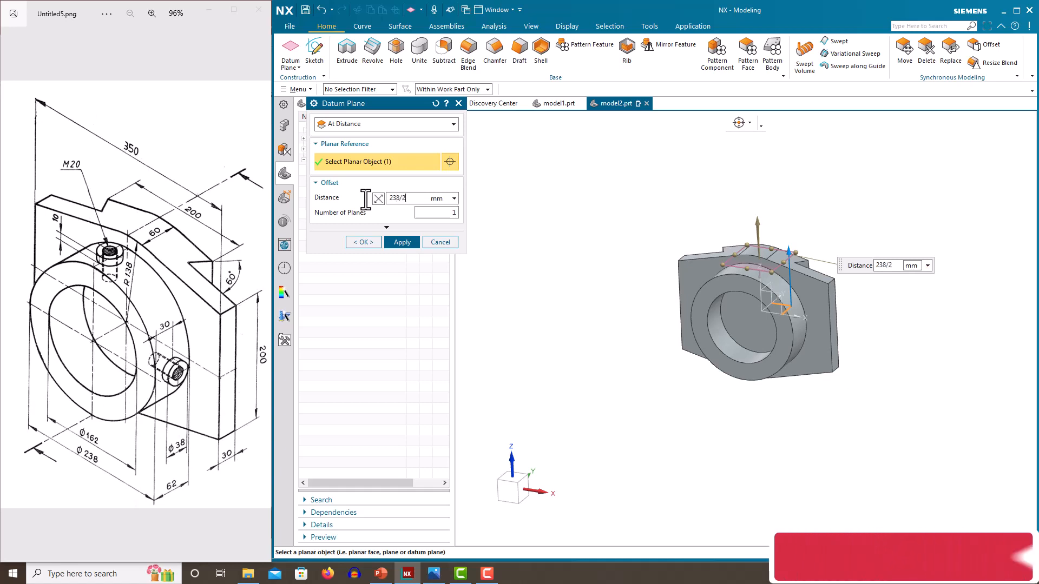
key("Return")
middle_click_drag(652, 260, 788, 297)
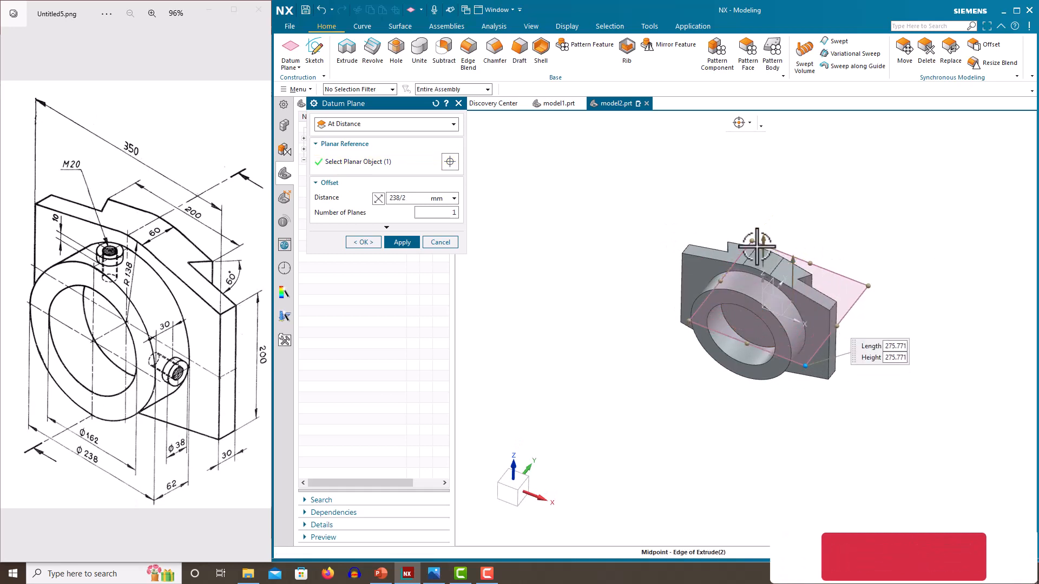
left_click_drag(752, 240, 722, 170)
left_click(374, 242)
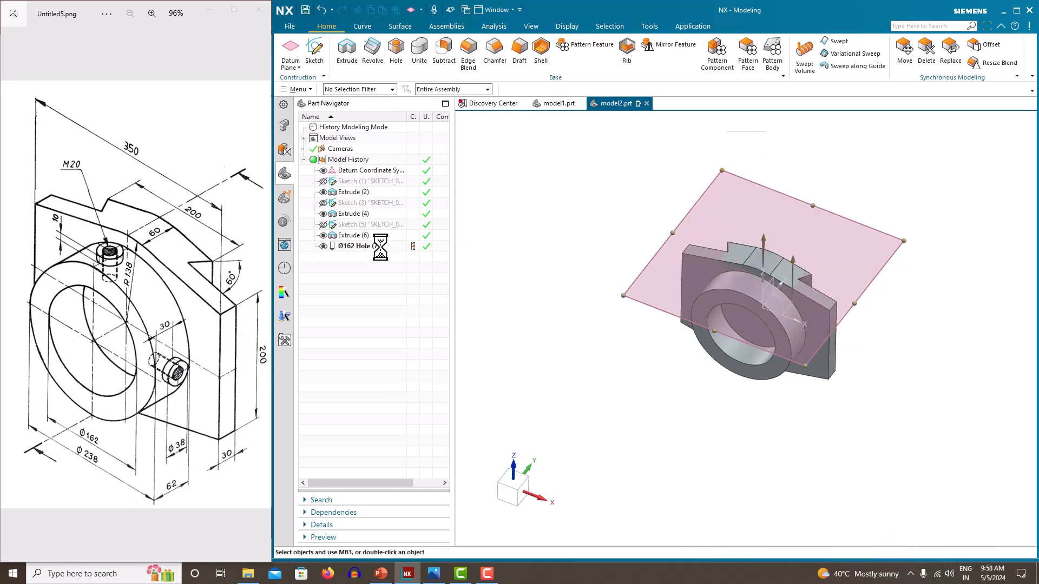
middle_click_drag(606, 270, 601, 230)
right_click(600, 229)
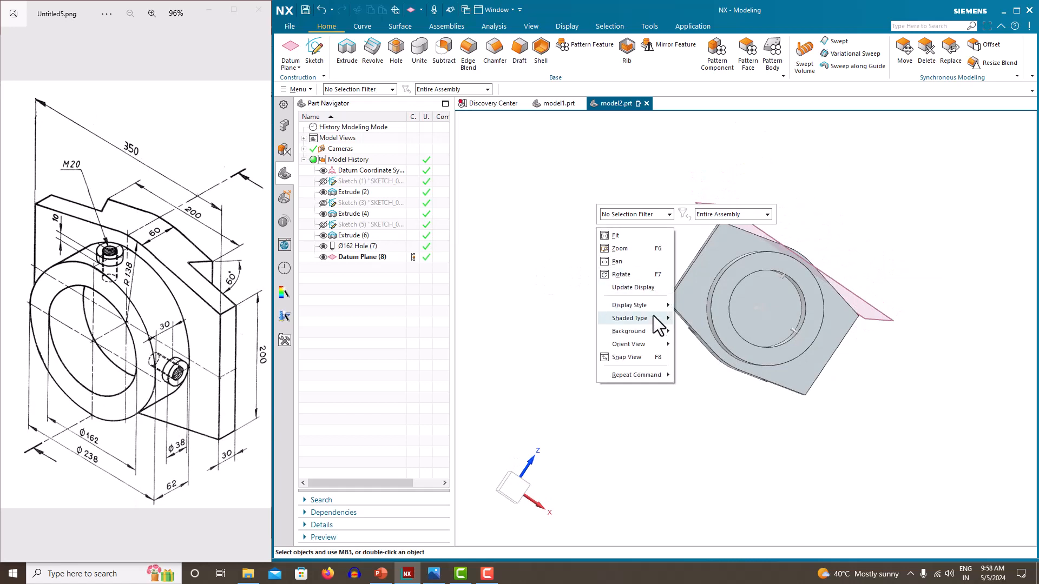
middle_click_drag(661, 324, 731, 301)
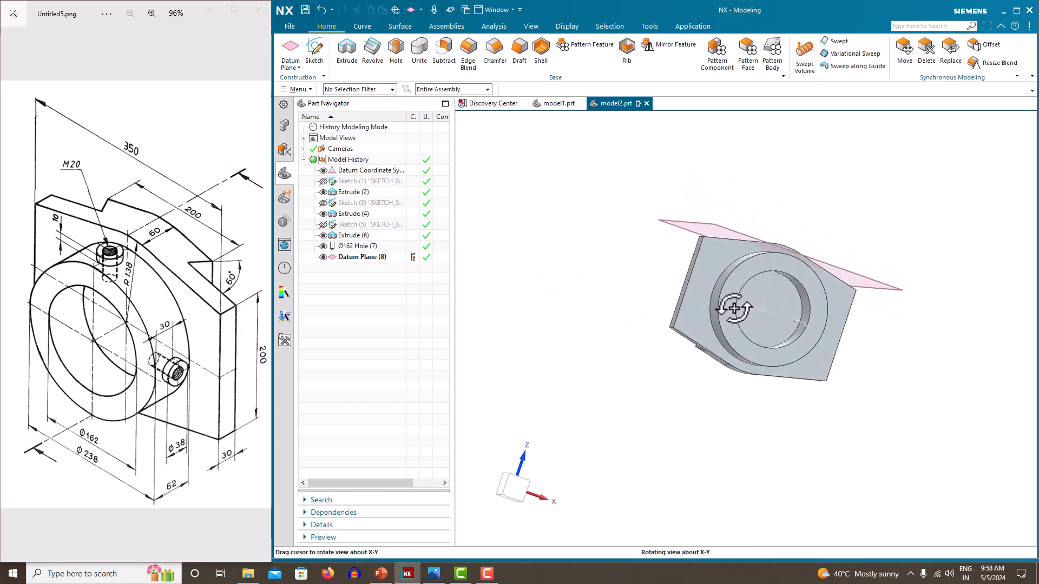
- Examine the datum plane's position relative to the ring's outer surface in the right and front views
right_click(497, 217)
mouse_move(571, 338)
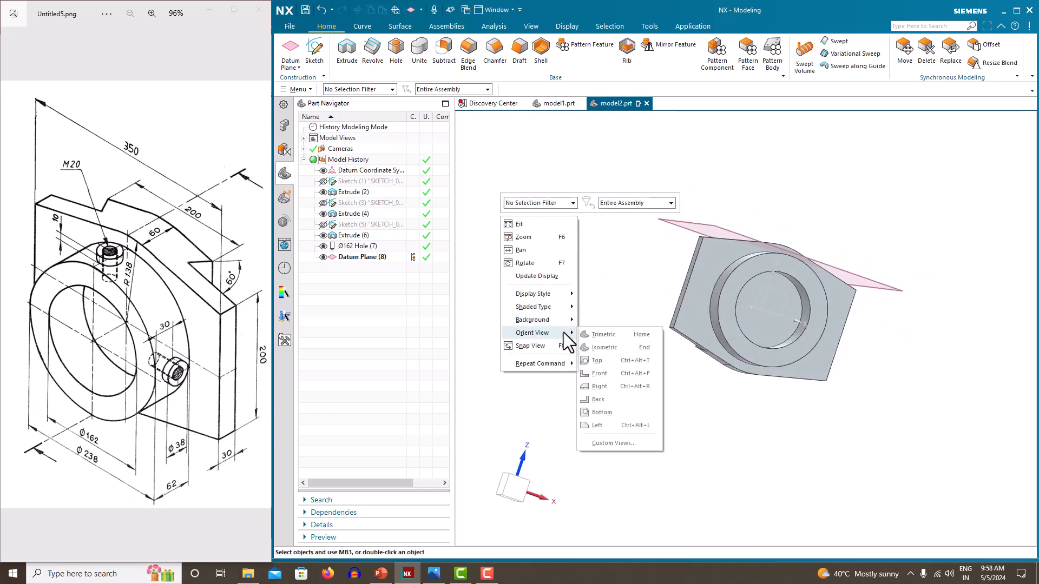
left_click(607, 384)
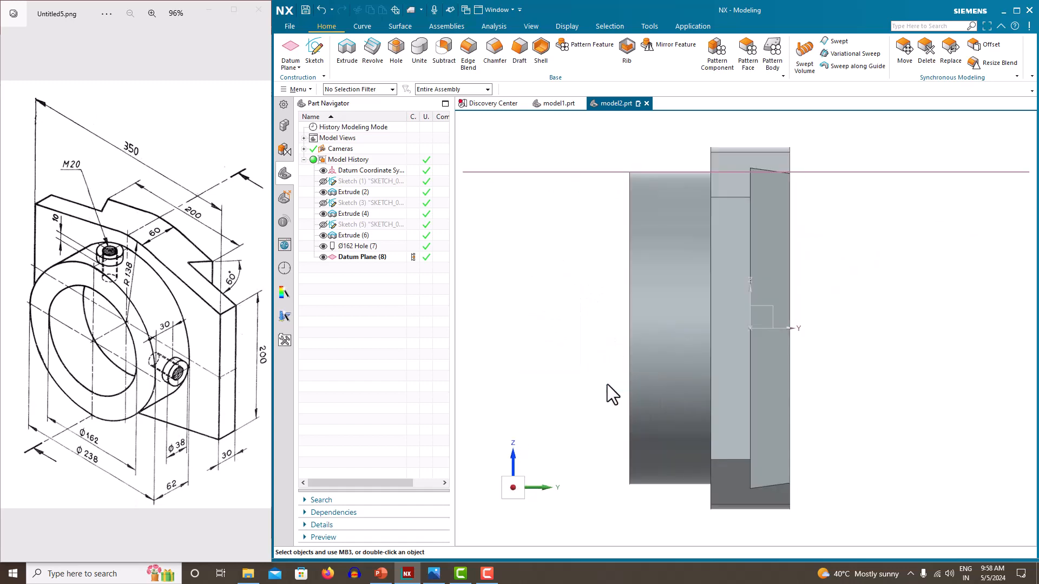
middle_click_drag(621, 227, 696, 231)
right_click(461, 179)
left_click(599, 127)
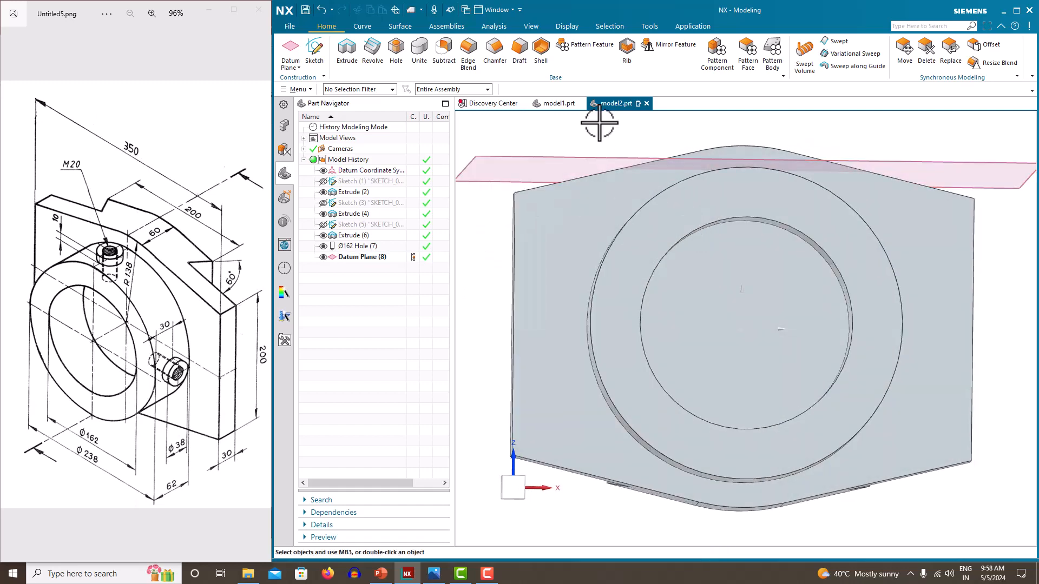
right_click(601, 142)
mouse_move(641, 257)
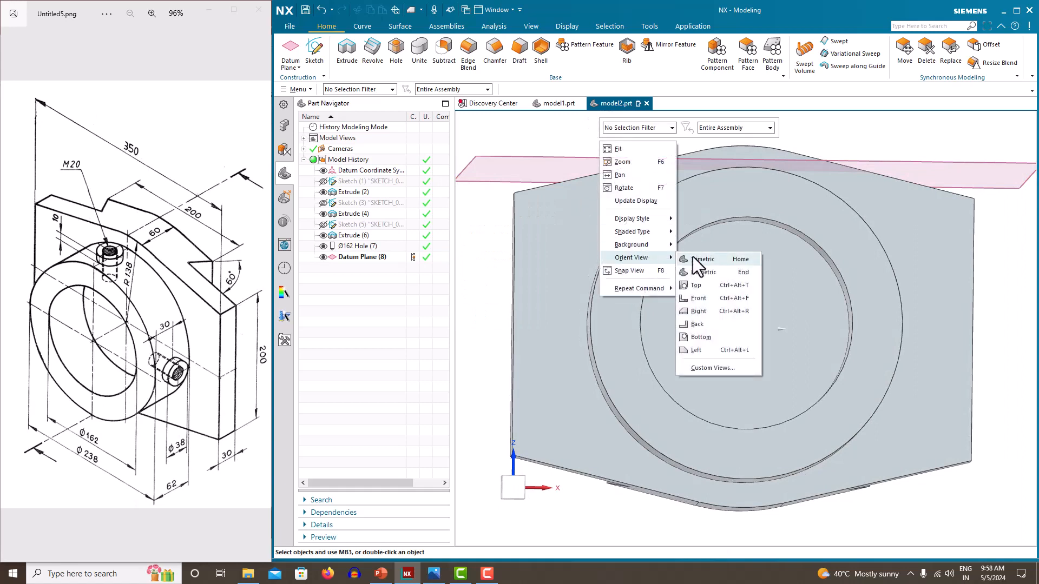
left_click(702, 297)
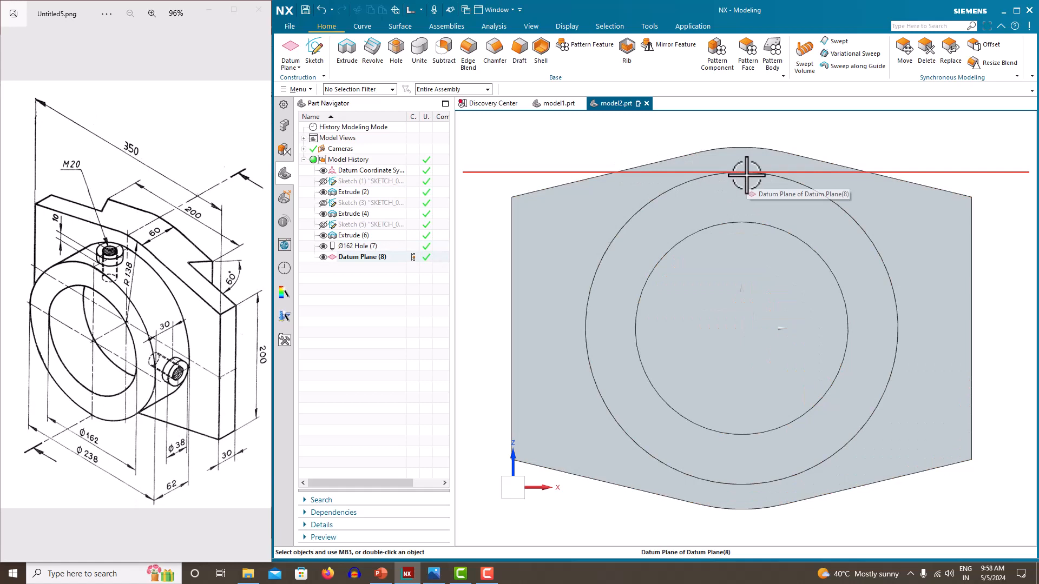
middle_click_drag(747, 174, 737, 240)
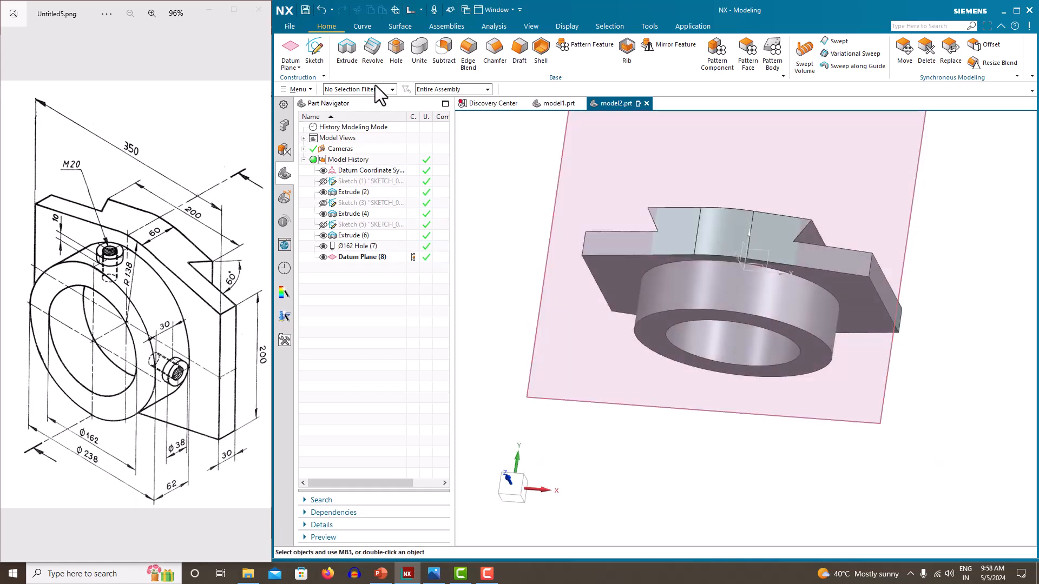
- Start a new sketch on the offset datum plane at the upper edge of the ring
left_click(319, 57)
scroll(838, 357, "down", 5)
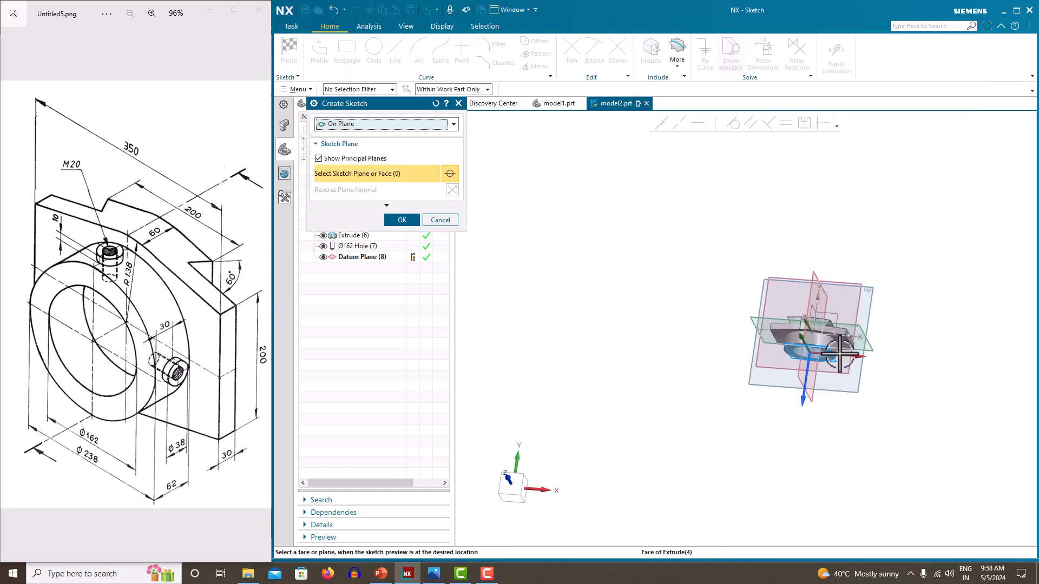
middle_click_drag(865, 359, 869, 388)
left_click(862, 303)
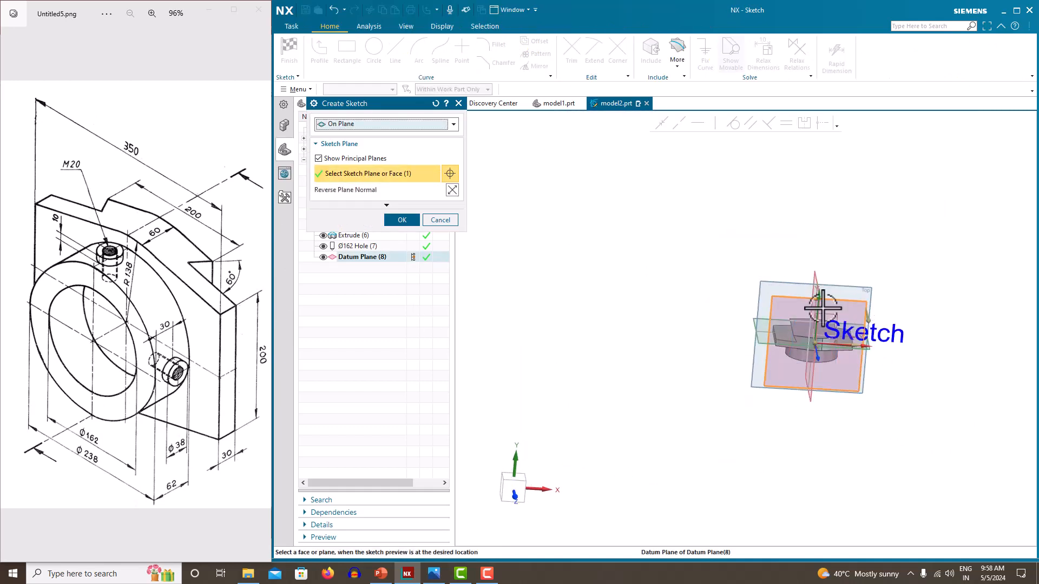
scroll(817, 309, "up", 2)
scroll(629, 244, "down", 3)
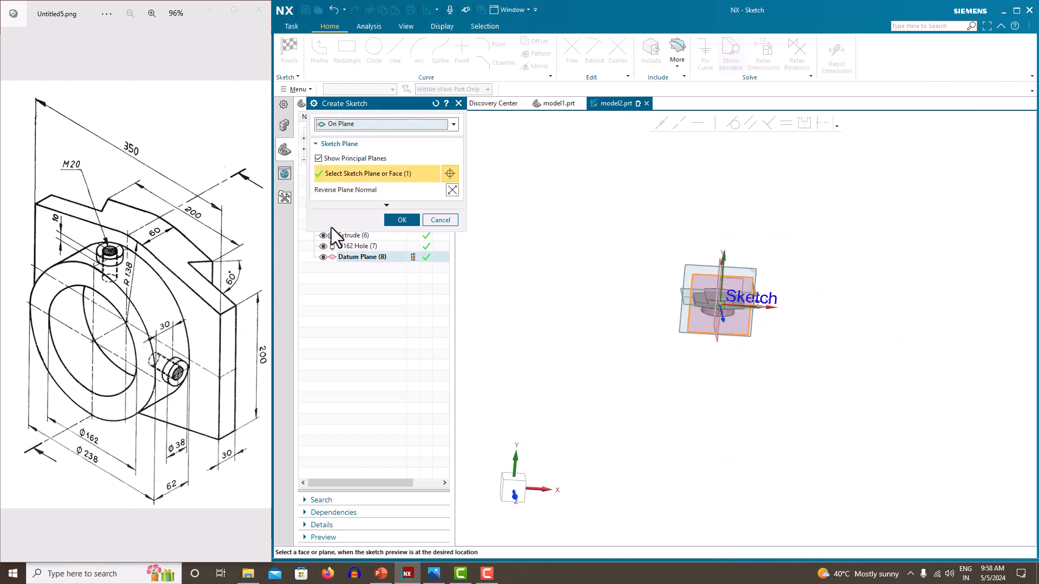
left_click(394, 221)
scroll(748, 339, "up", 5)
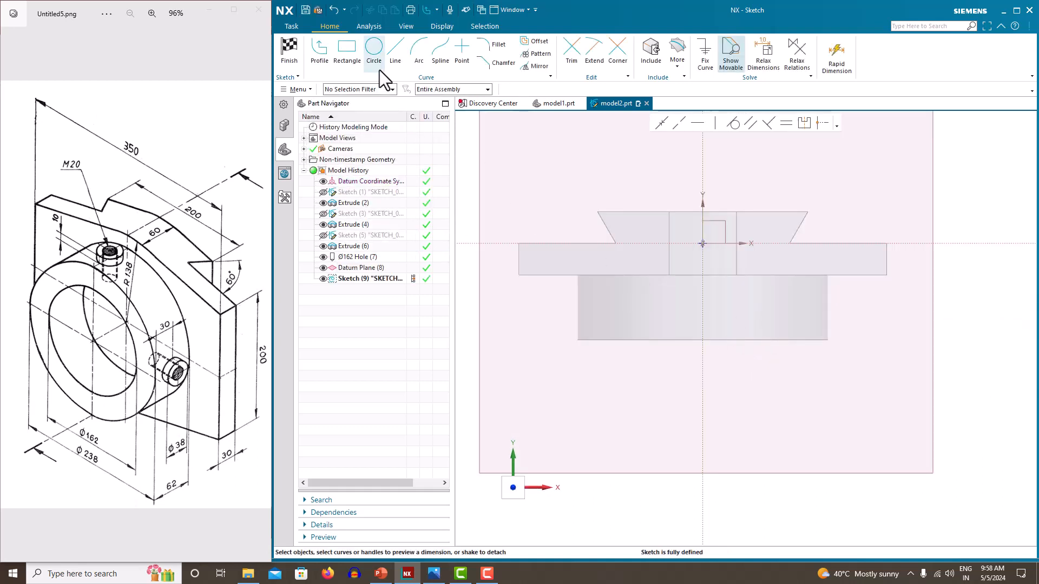
- Place a sketch point on the vertical axis, dimension it 31+30 mm from the horizontal axis, and finish the sketch
left_click(461, 54)
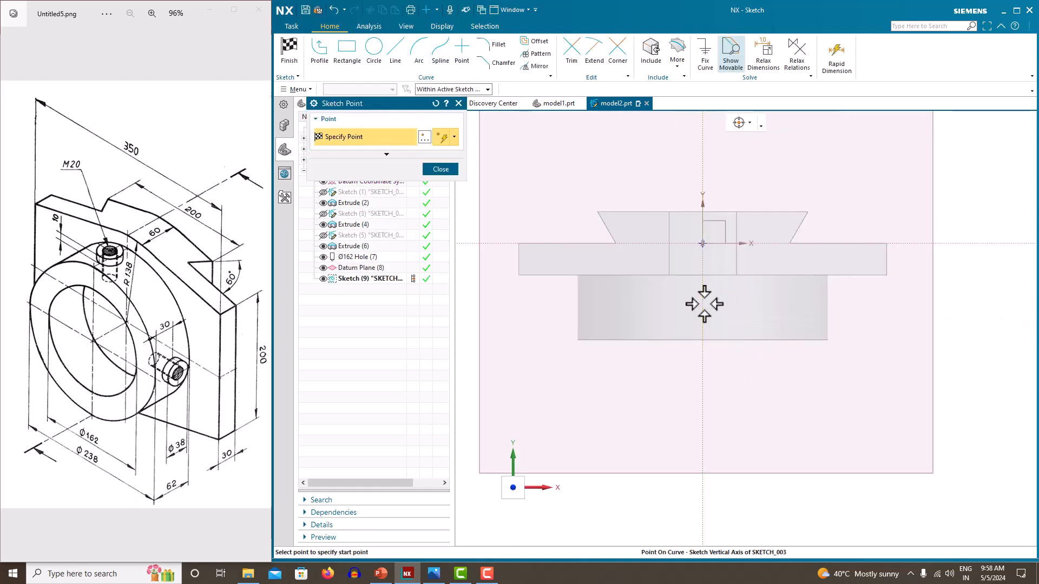
key("Escape")
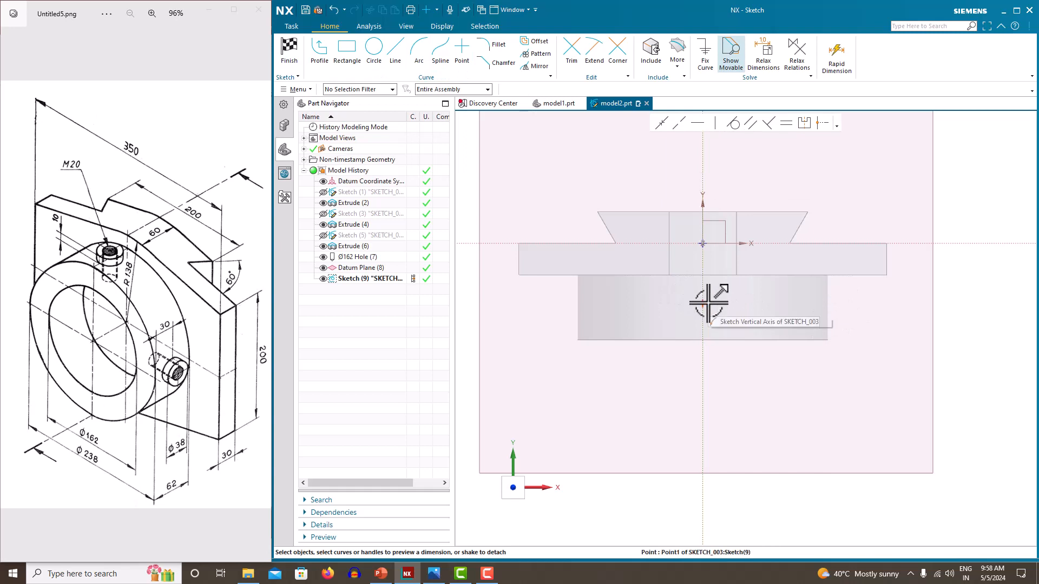
left_click(819, 243)
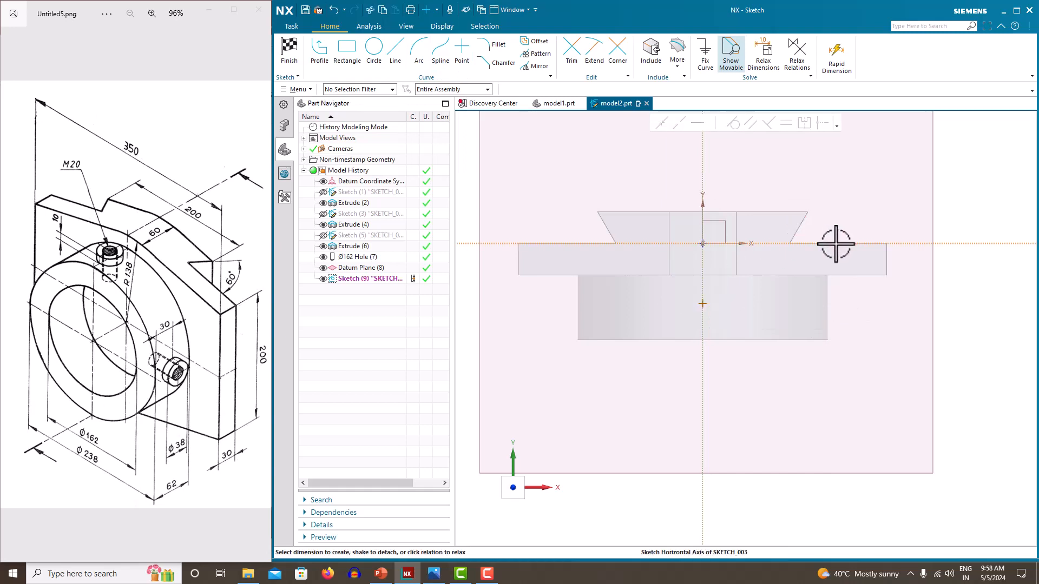
left_click(771, 276)
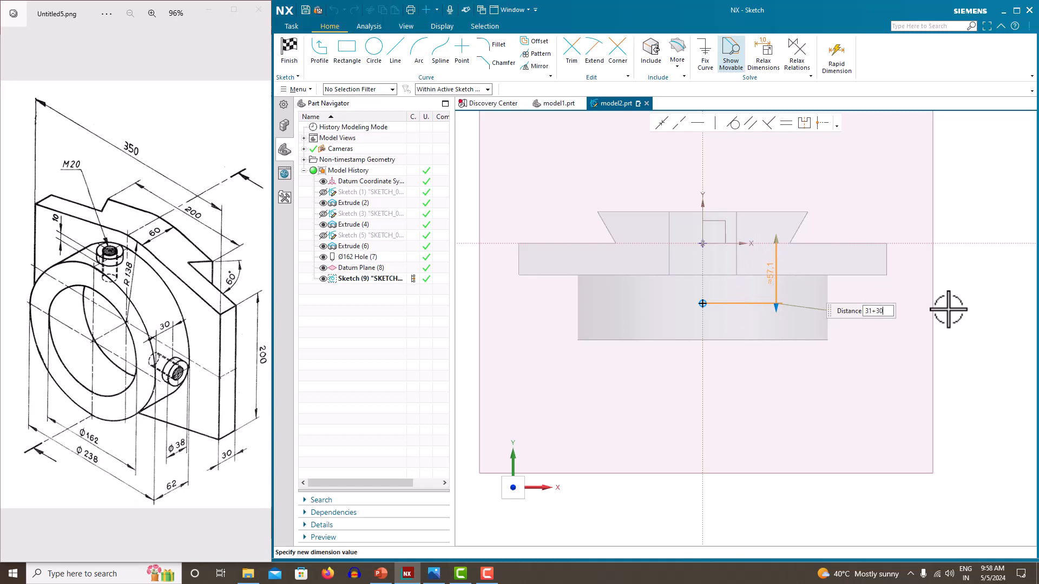
key("Return")
left_click(598, 302)
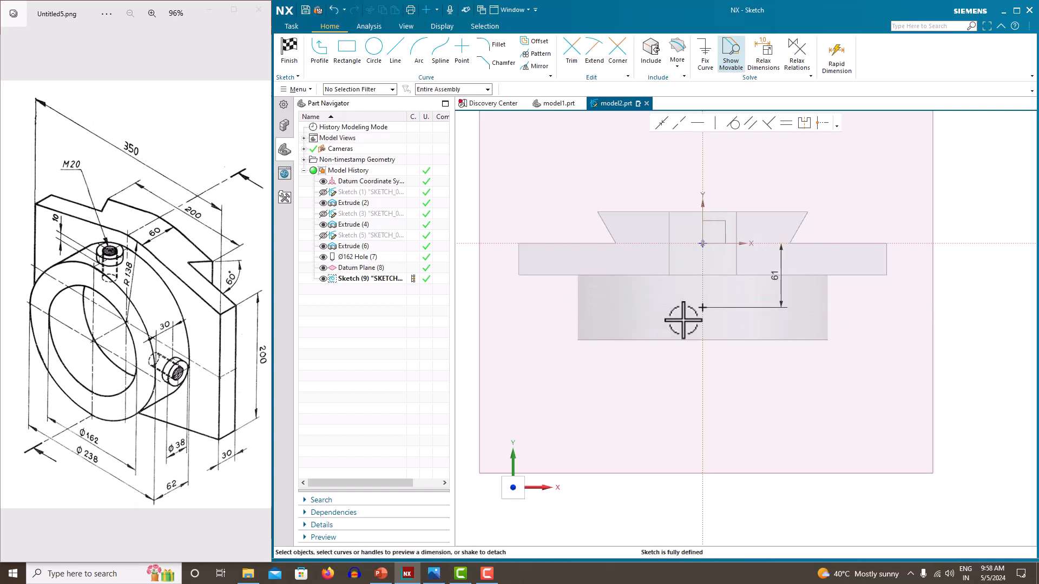
right_click(667, 296)
left_click(687, 306)
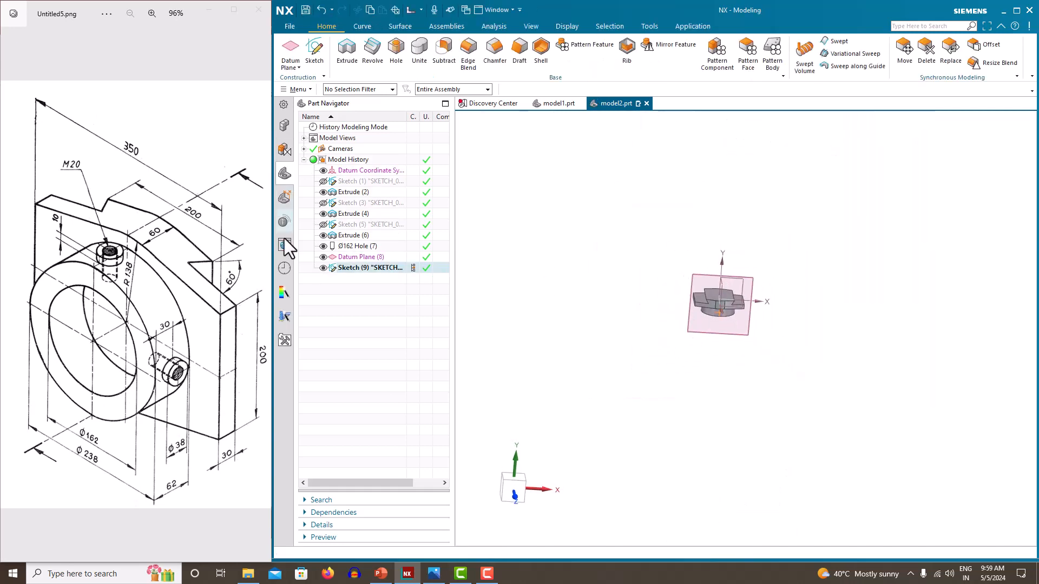
- Hide the datum plane and start a simple hole positioned at the new sketch point on the ring
left_click(323, 256)
middle_click_drag(622, 297, 617, 236)
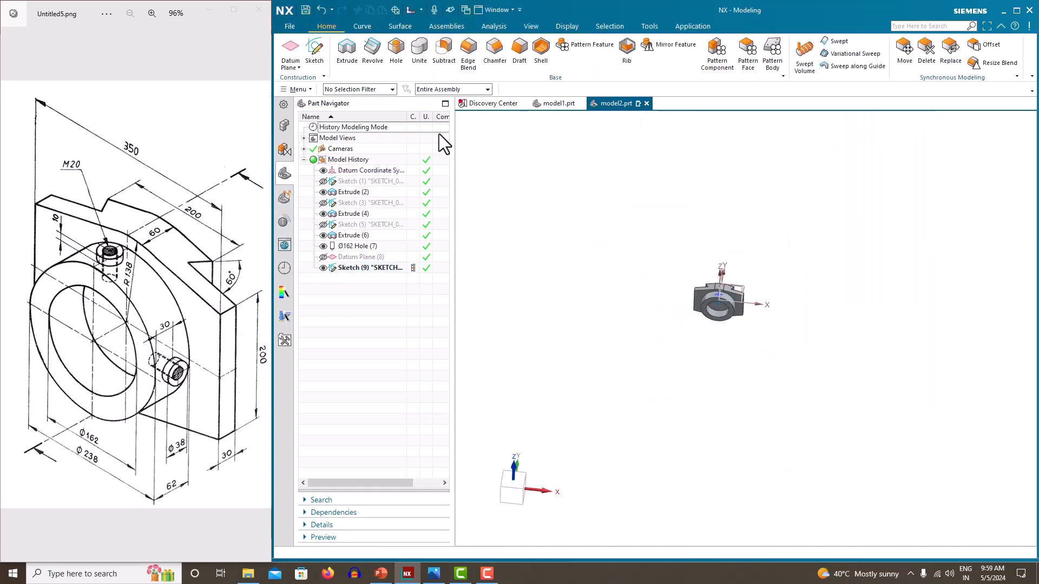
left_click(397, 51)
scroll(667, 287, "down", 5)
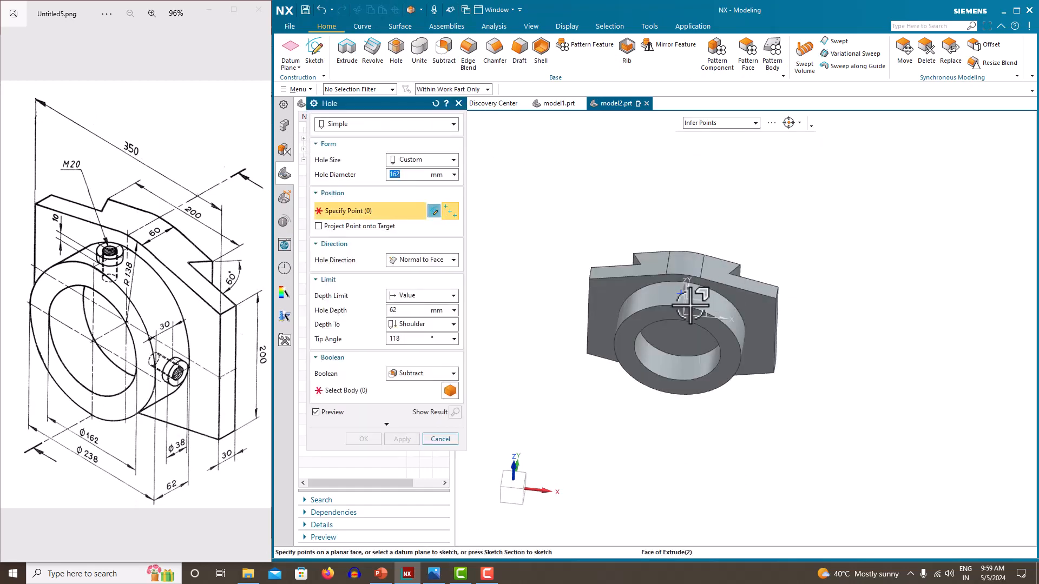
scroll(689, 271, "down", 2)
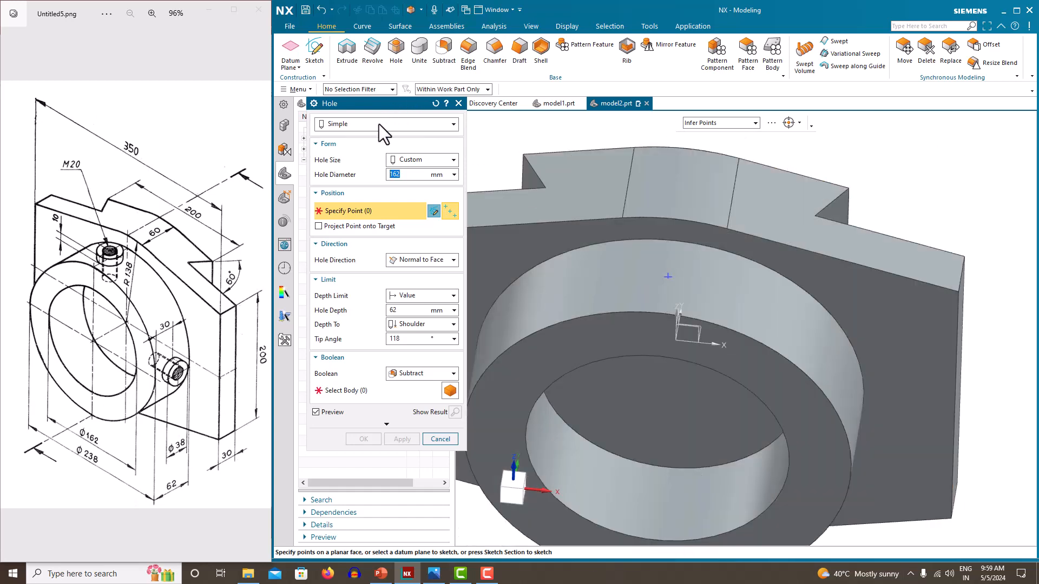
left_click_drag(389, 103, 519, 103)
left_click(357, 269)
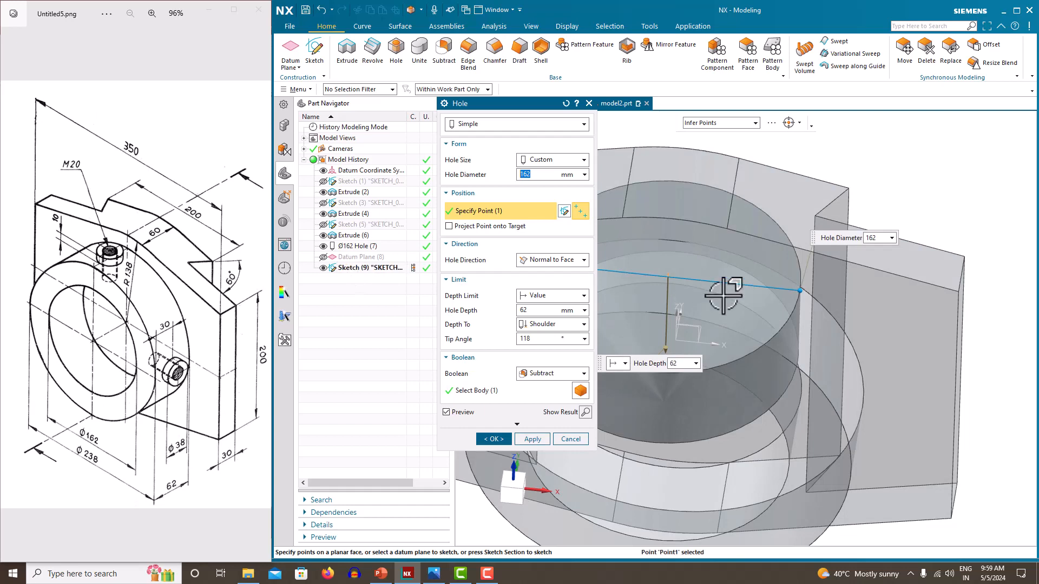
scroll(723, 287, "down", 2)
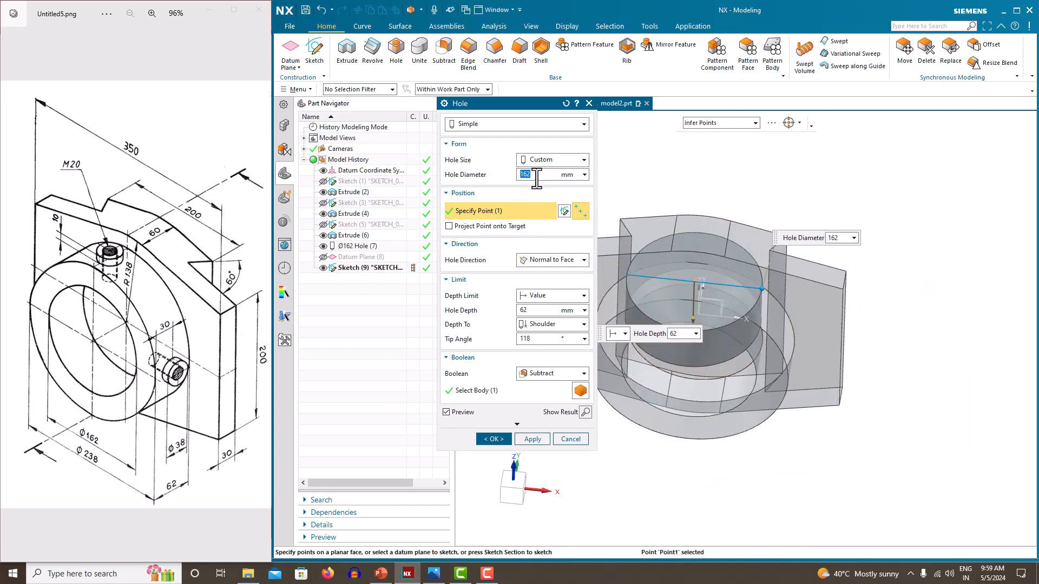
- Set the hole diameter to 20 mm with an Until Next depth limit, and create it as a subtraction
type("20")
key("Return")
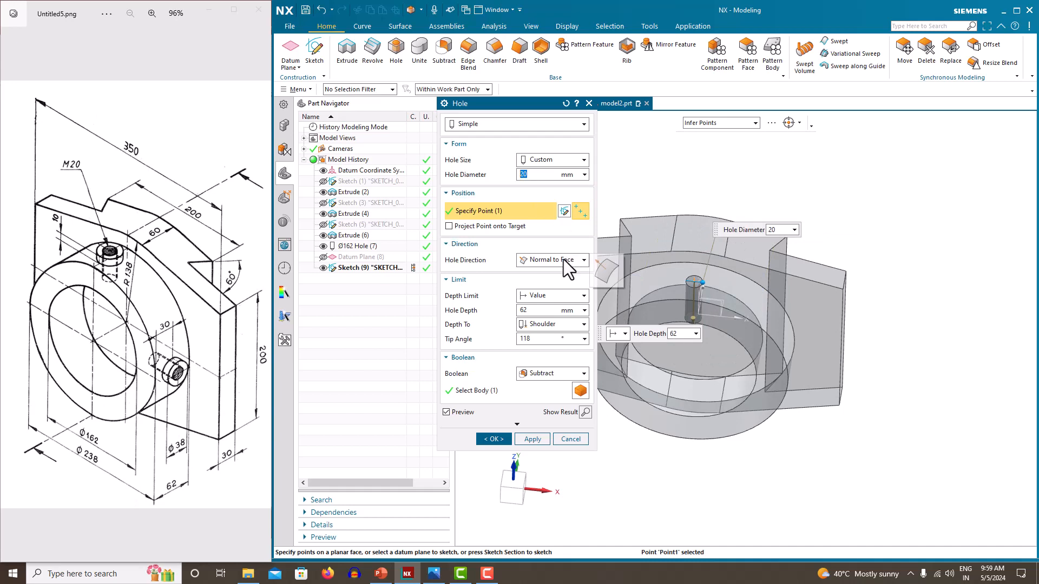
left_click(553, 295)
left_click(543, 330)
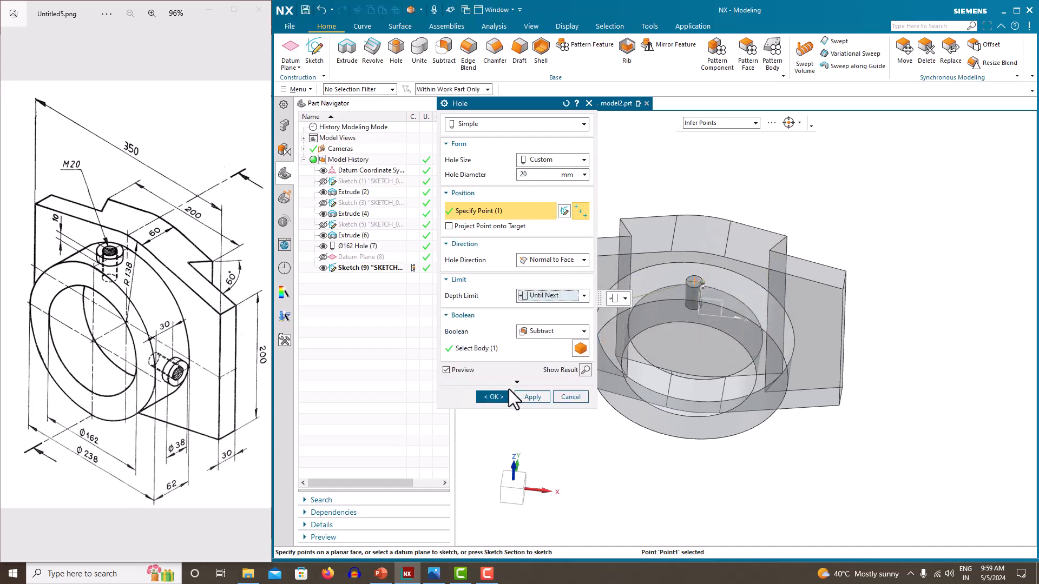
left_click(493, 397)
middle_click_drag(693, 324, 672, 271)
scroll(671, 270, "up", 5)
scroll(673, 255, "down", 4)
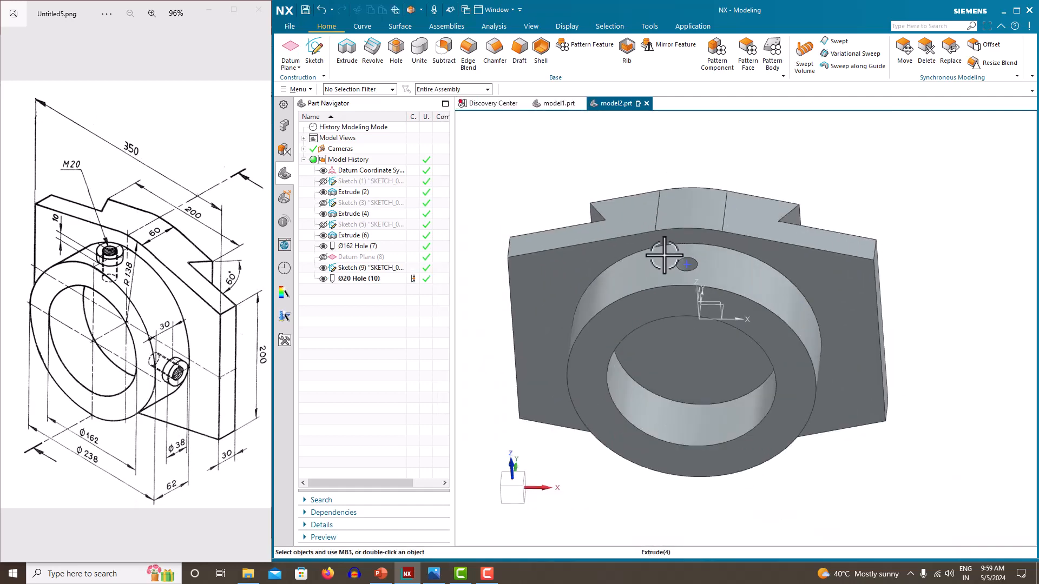
- Add a detailed Metric Coarse M22 x 2.5 thread over the full length of the 20 mm hole
left_click(298, 89)
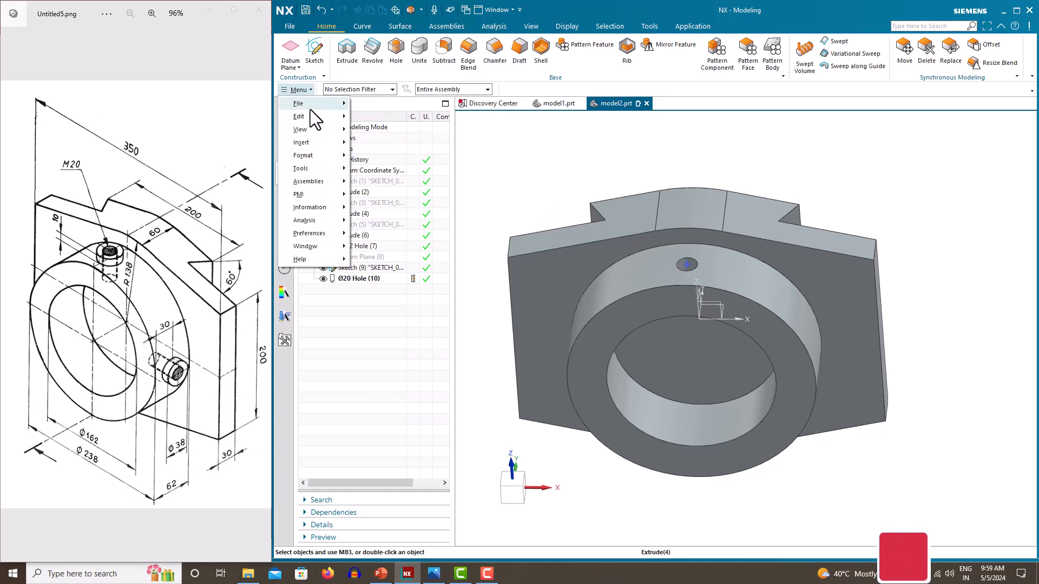
mouse_move(314, 142)
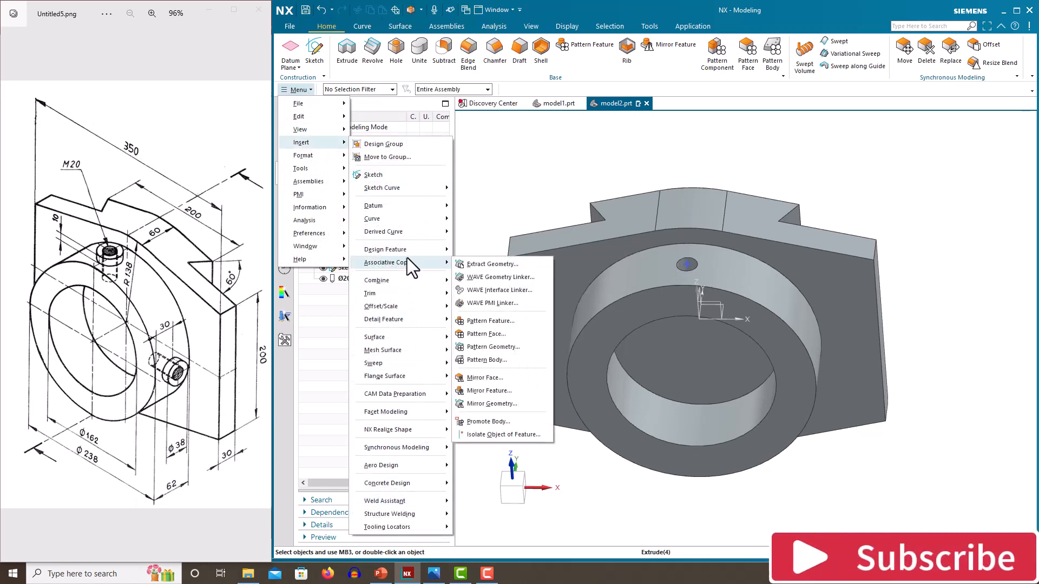
mouse_move(407, 251)
left_click(487, 469)
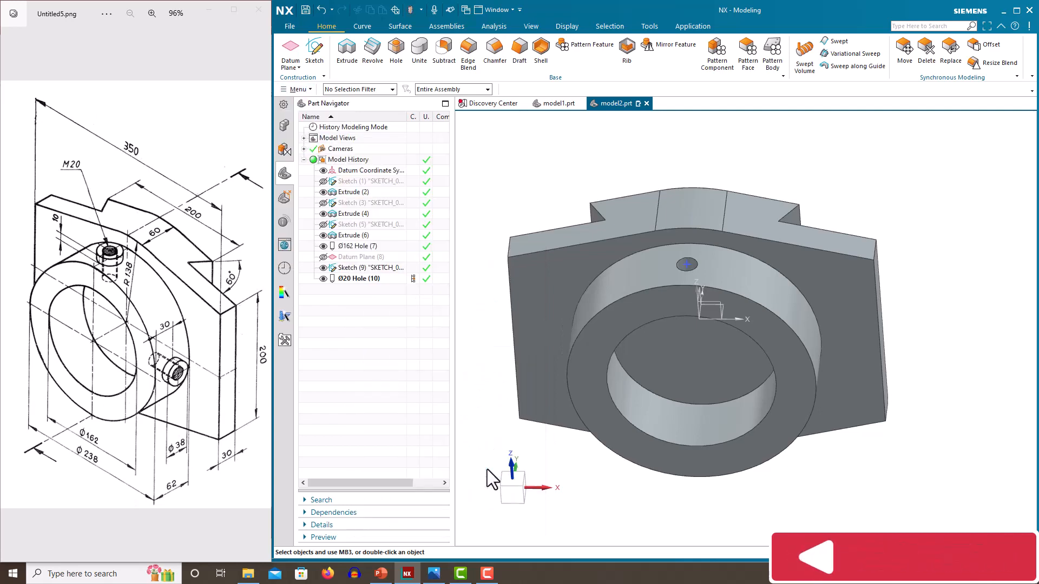
left_click(693, 263)
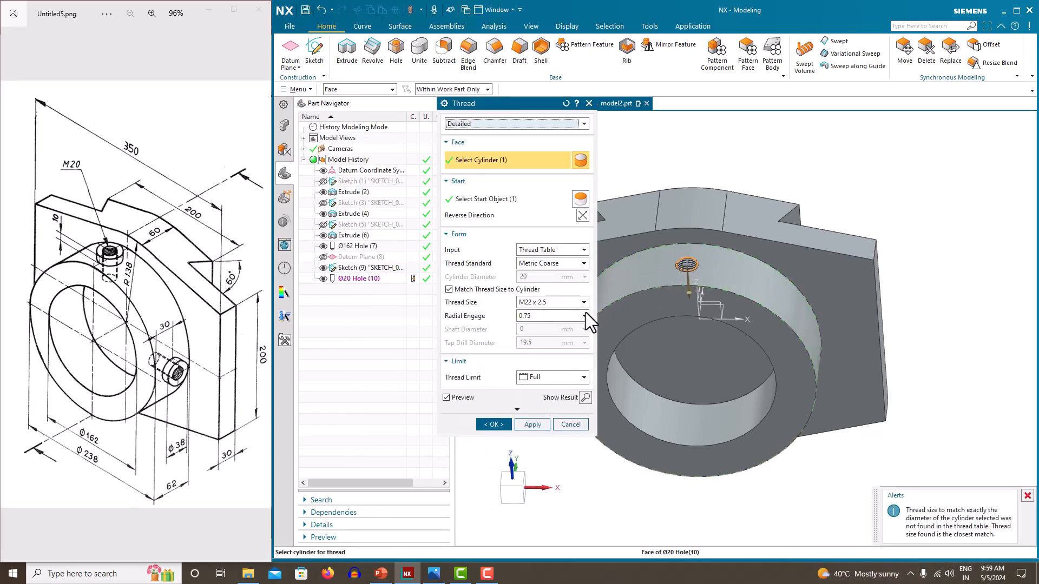
left_click(493, 424)
middle_click_drag(705, 302, 677, 316)
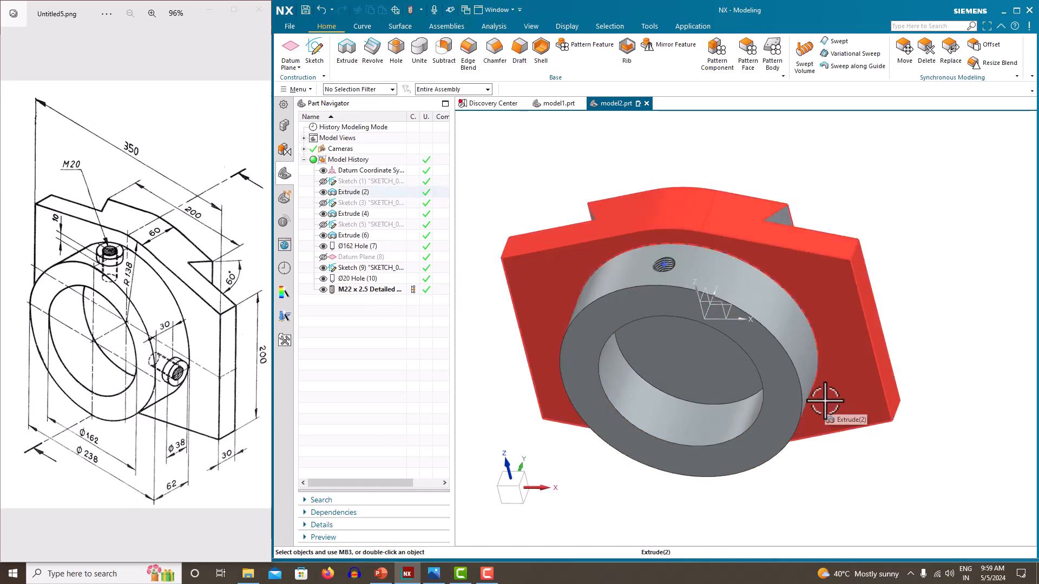
- Set up a circular pattern of the 20 mm hole and its thread around the coordinate system's Y axis
left_click(364, 278)
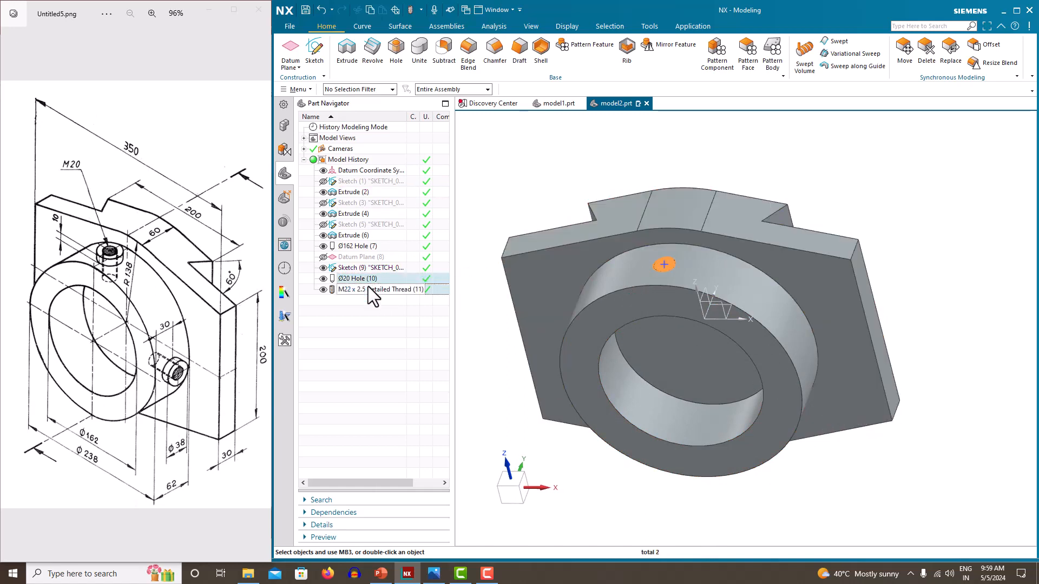
left_click(598, 47)
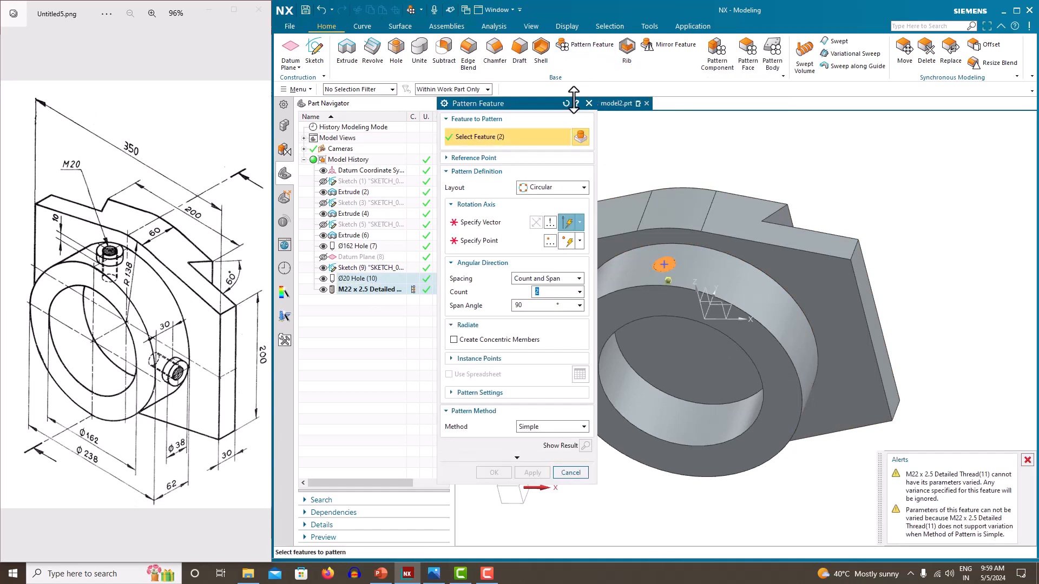
left_click(528, 186)
left_click(537, 216)
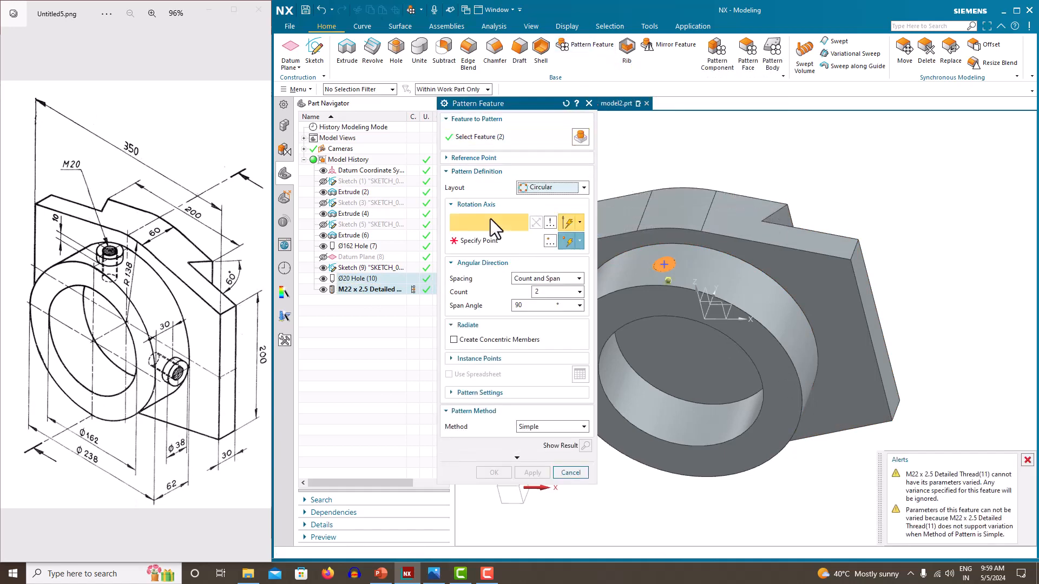
mouse_move(638, 347)
middle_mouse_down()
mouse_move(627, 310)
mouse_move(633, 346)
middle_mouse_up()
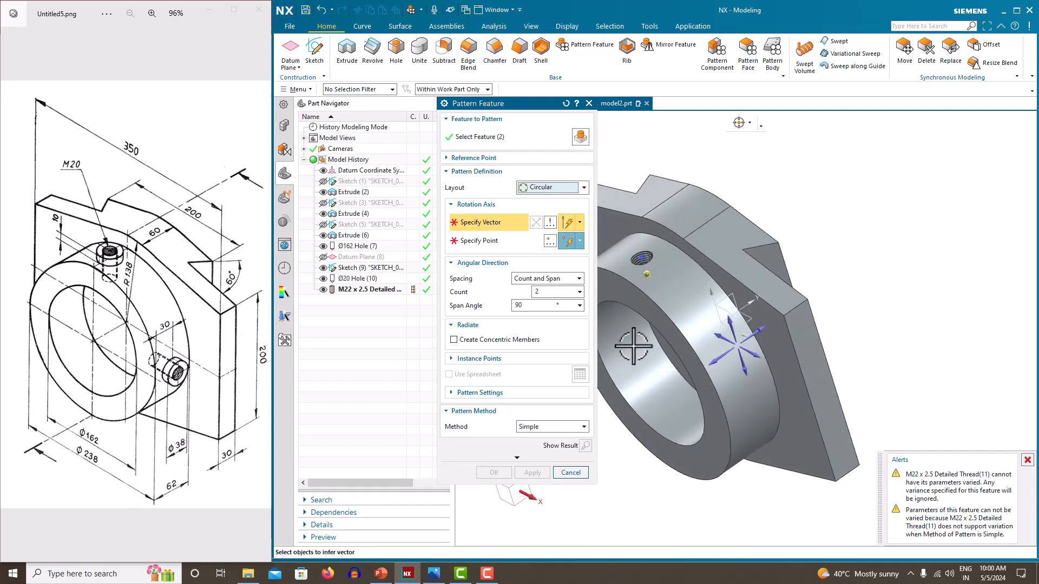
left_click(748, 304)
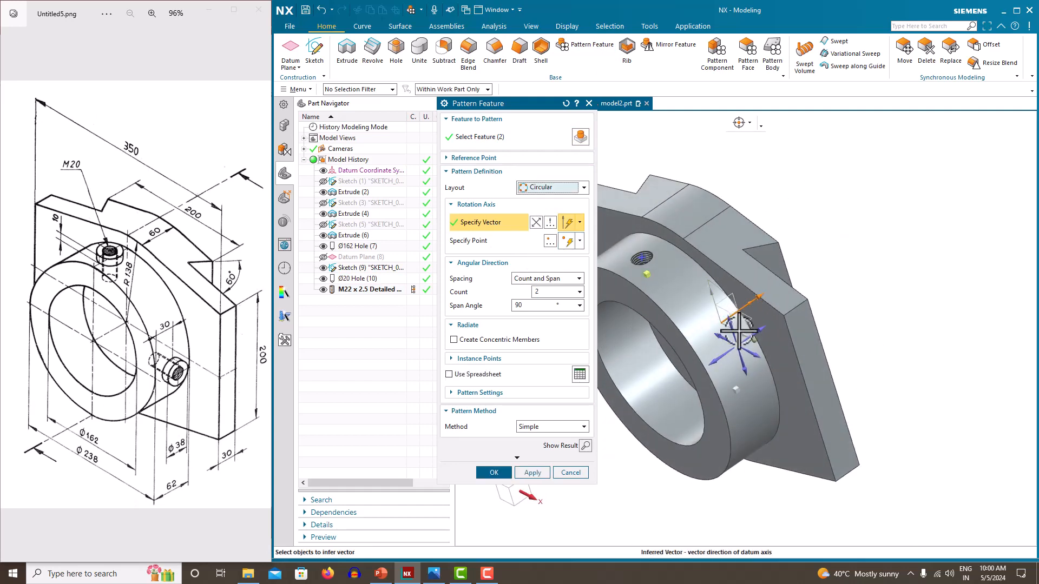
middle_click_drag(756, 302, 785, 318)
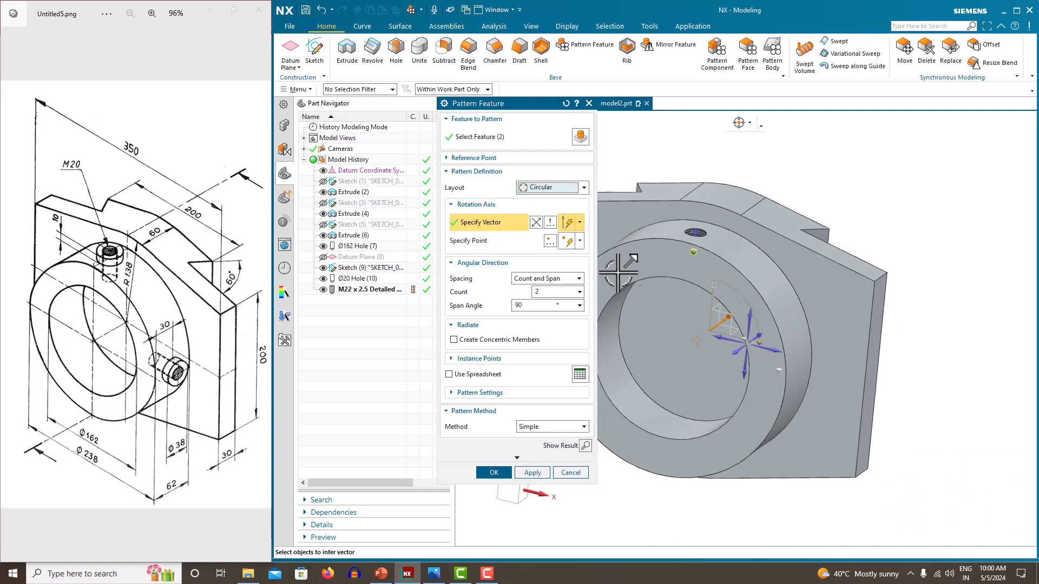
- Create the pattern using Count and Span spacing with a count of 2 and a span angle of 90°
left_click(537, 278)
left_click(537, 297)
left_click_drag(539, 307, 486, 302)
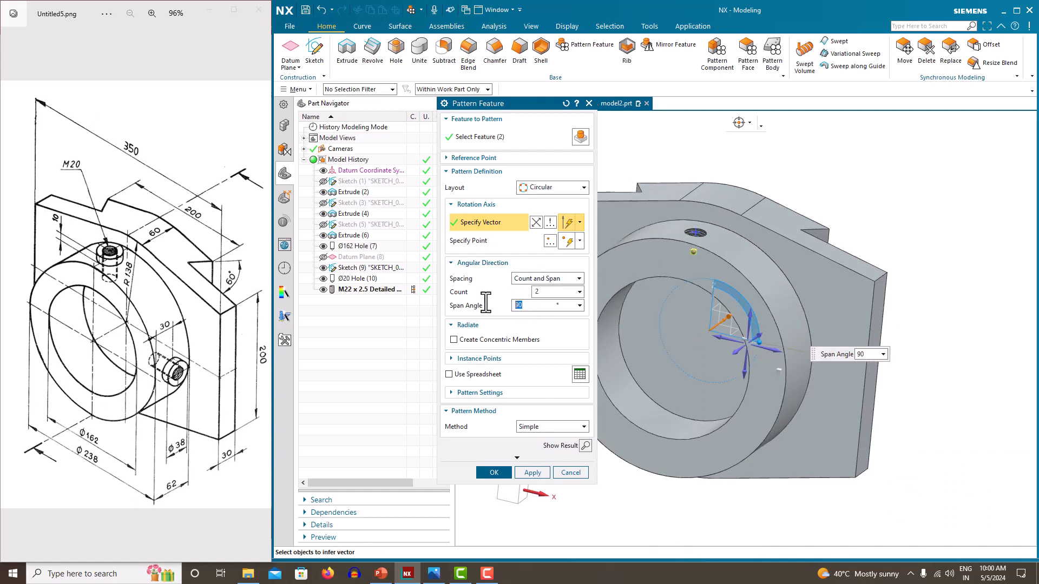
left_click(498, 472)
middle_click_drag(585, 426, 556, 388)
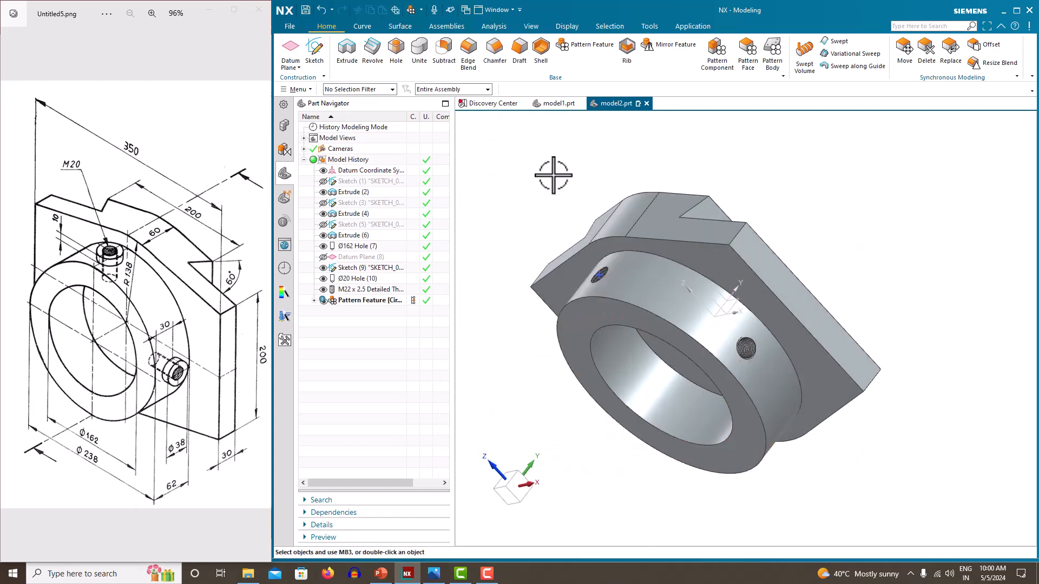
- Orient the bracket to the isometric view and hide the sketch that holds the hole's position point
right_click(508, 172)
mouse_move(551, 291)
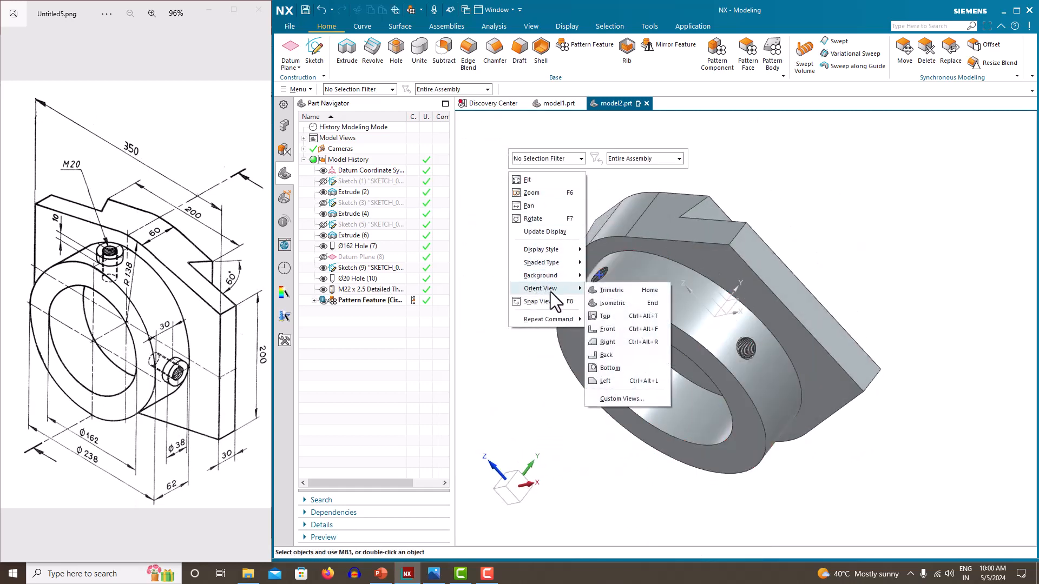
left_click(610, 302)
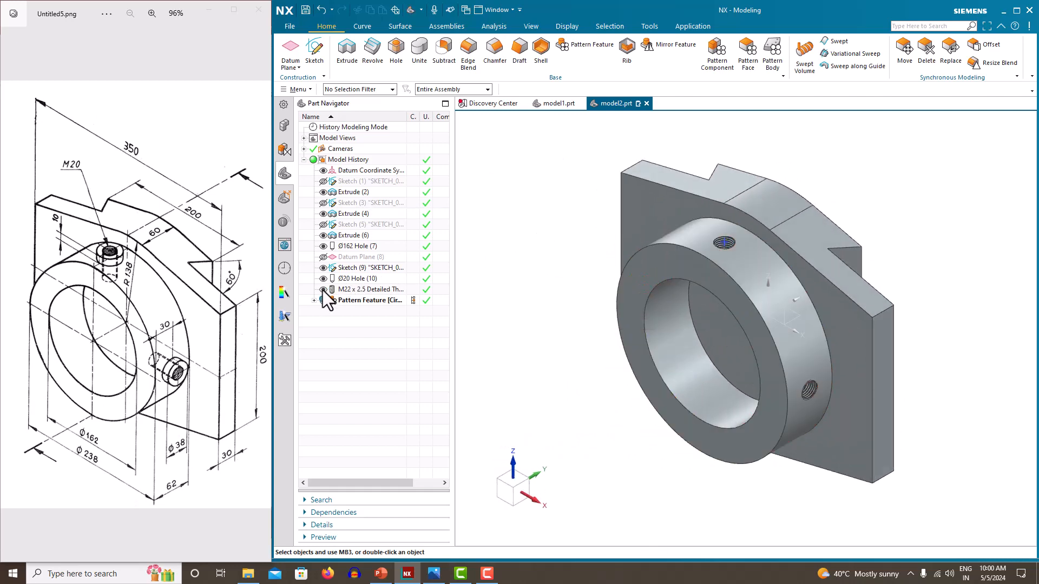
mouse_move(533, 277)
middle_mouse_down()
mouse_move(556, 274)
mouse_move(533, 274)
middle_mouse_up()
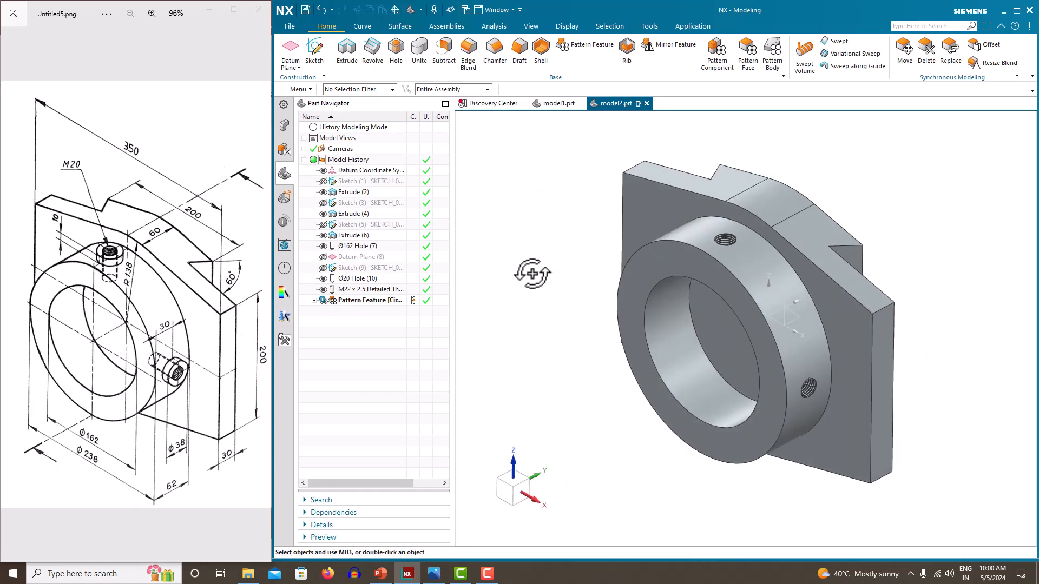